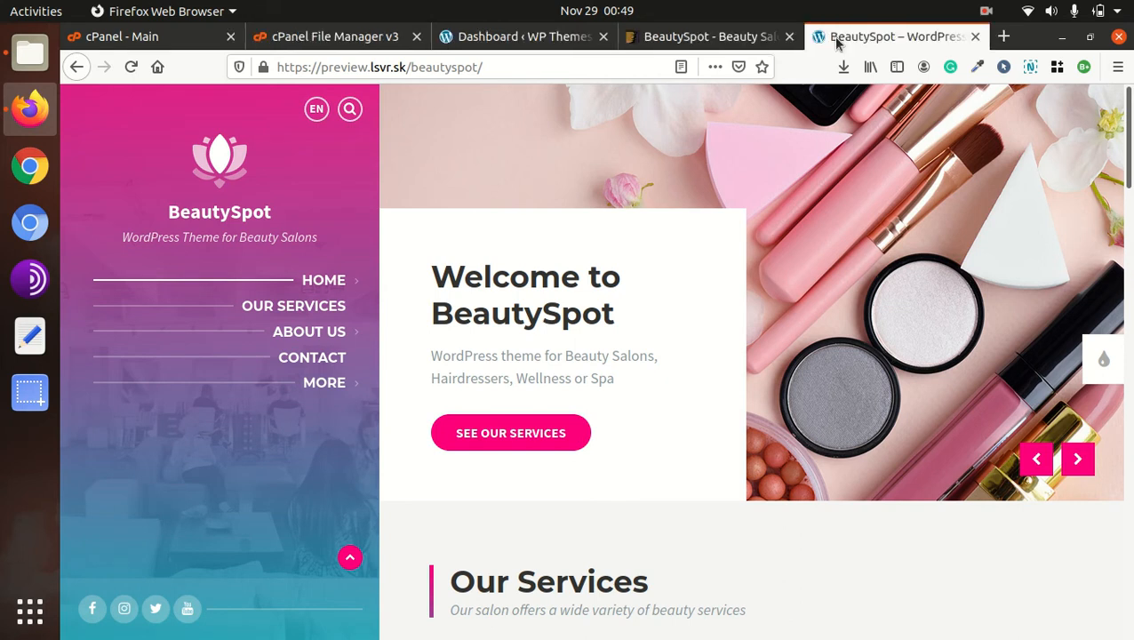
Examine the BeautySpot item page on ThemeForest, including its title, sales, creation date, last update and feature list
{"action": "left_click", "coordinate": [709, 40]}
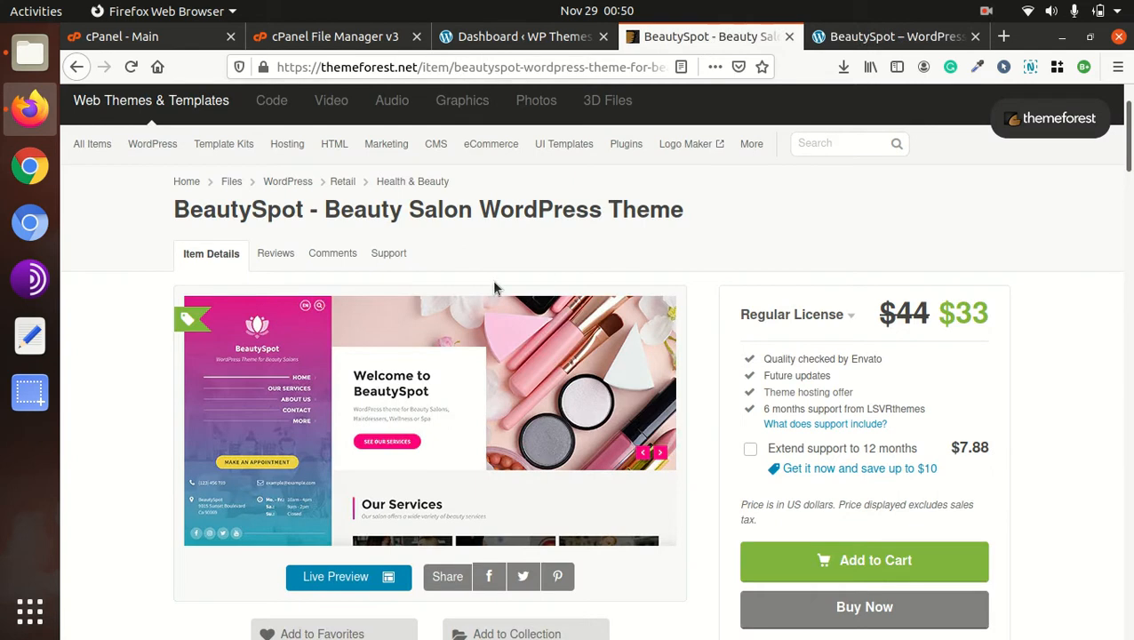
{"action": "left_click_drag", "start_coordinate": [160, 213], "coordinate": [664, 222]}
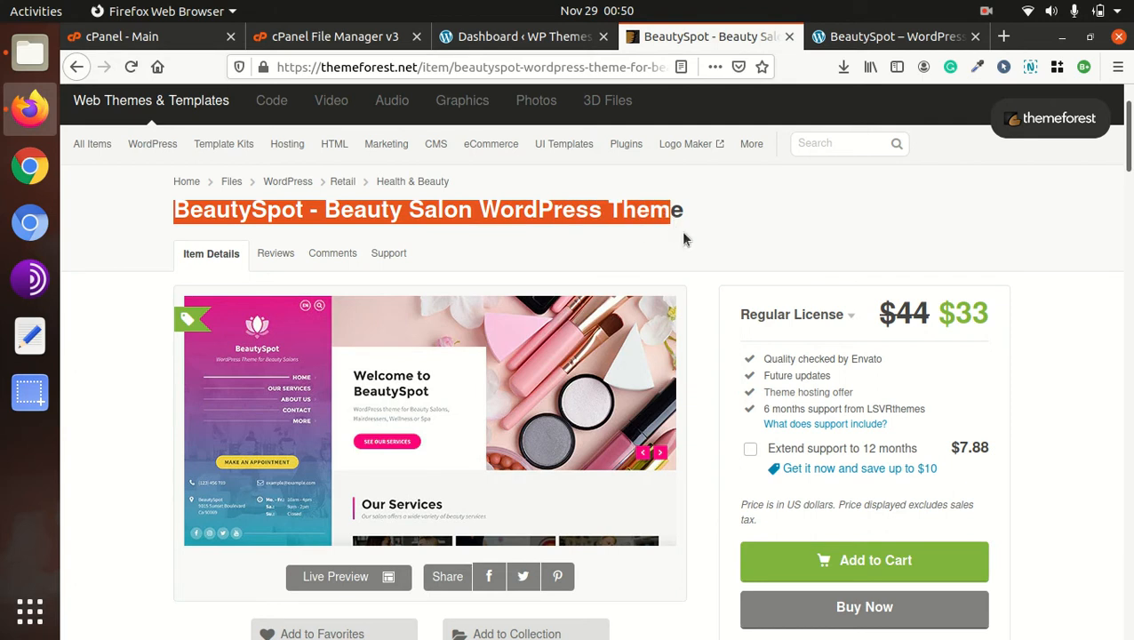
{"action": "scroll", "coordinate": [785, 279], "scroll_direction": "down", "scroll_amount": 5}
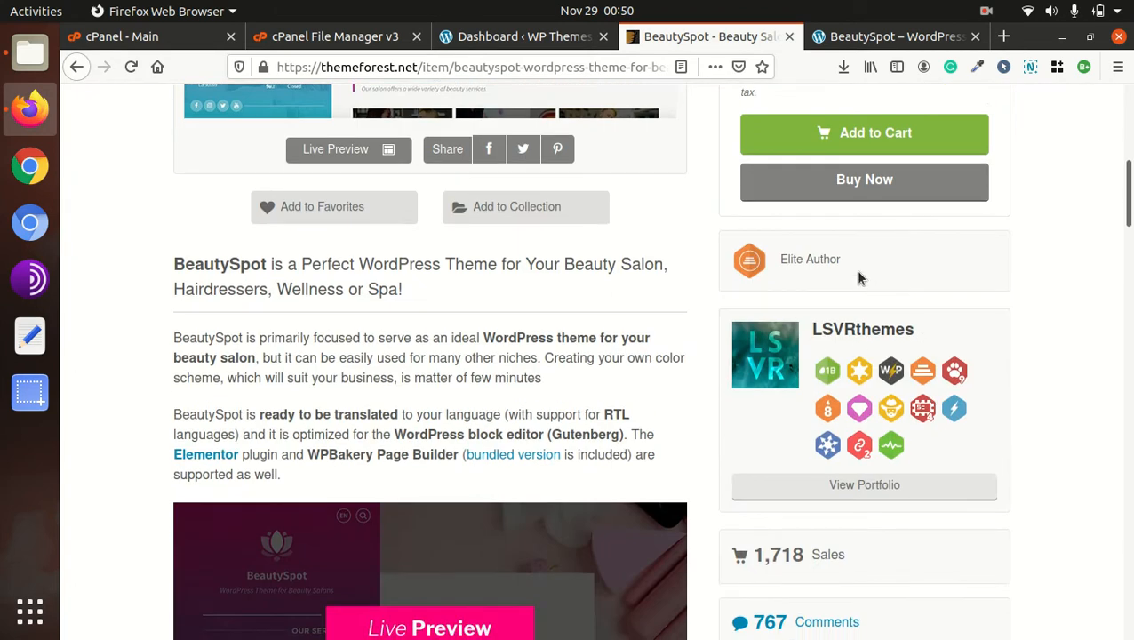
{"action": "scroll", "coordinate": [760, 401], "scroll_direction": "down", "scroll_amount": 2}
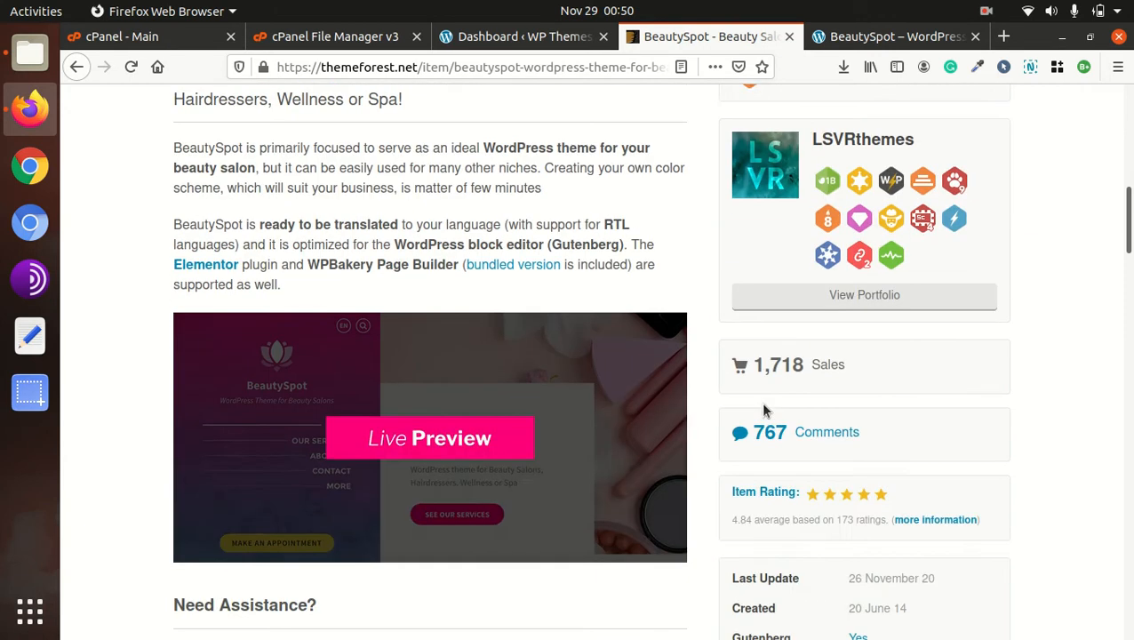
{"action": "scroll", "coordinate": [763, 409], "scroll_direction": "down", "scroll_amount": 2}
{"action": "left_click_drag", "start_coordinate": [917, 467], "coordinate": [849, 465]}
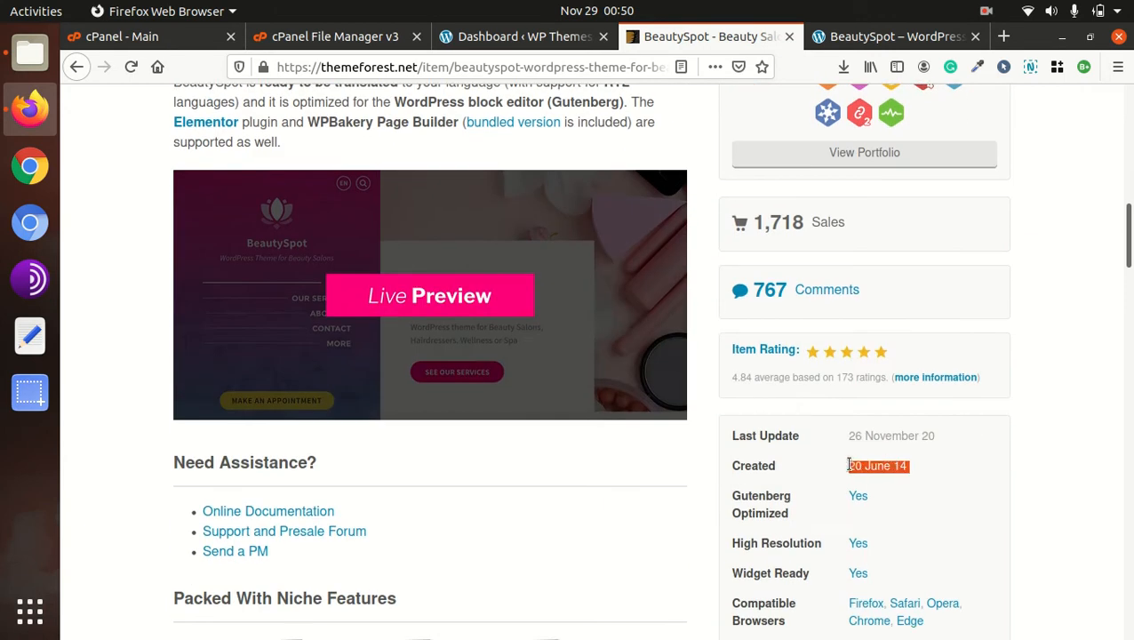
{"action": "left_click", "coordinate": [945, 468]}
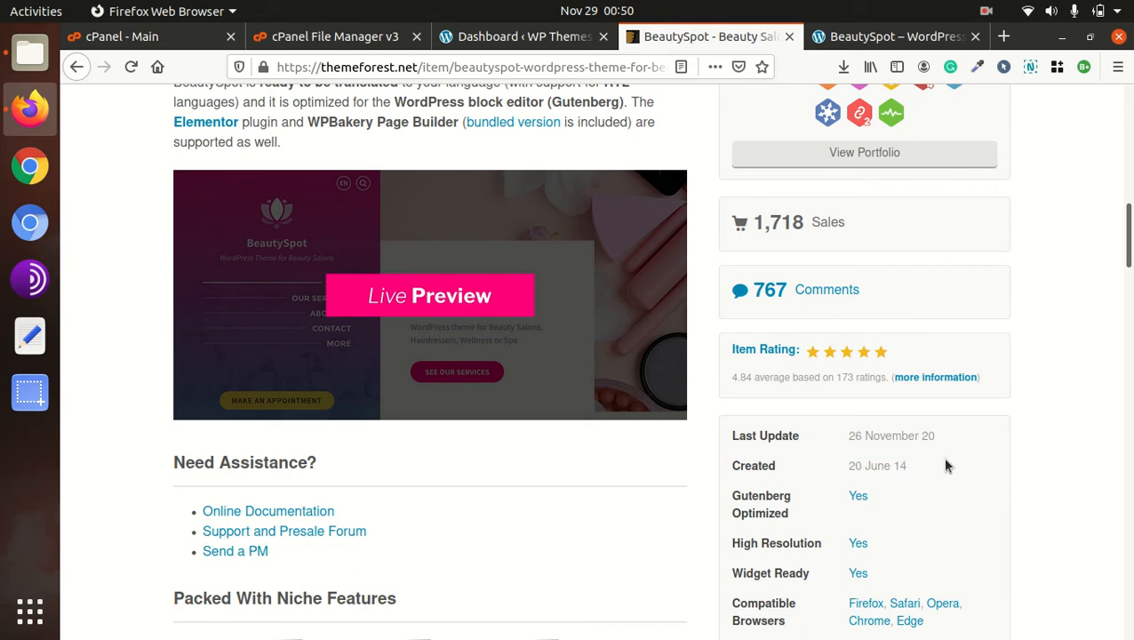
{"action": "left_click_drag", "start_coordinate": [951, 438], "coordinate": [838, 440]}
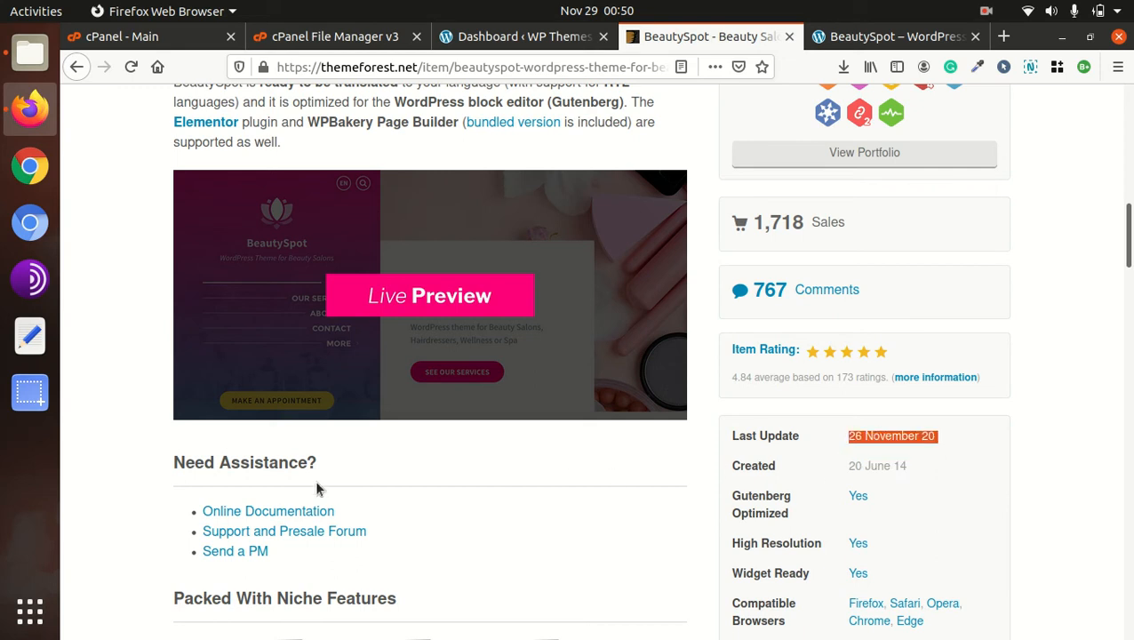
{"action": "scroll", "coordinate": [355, 499], "scroll_direction": "down", "scroll_amount": 7}
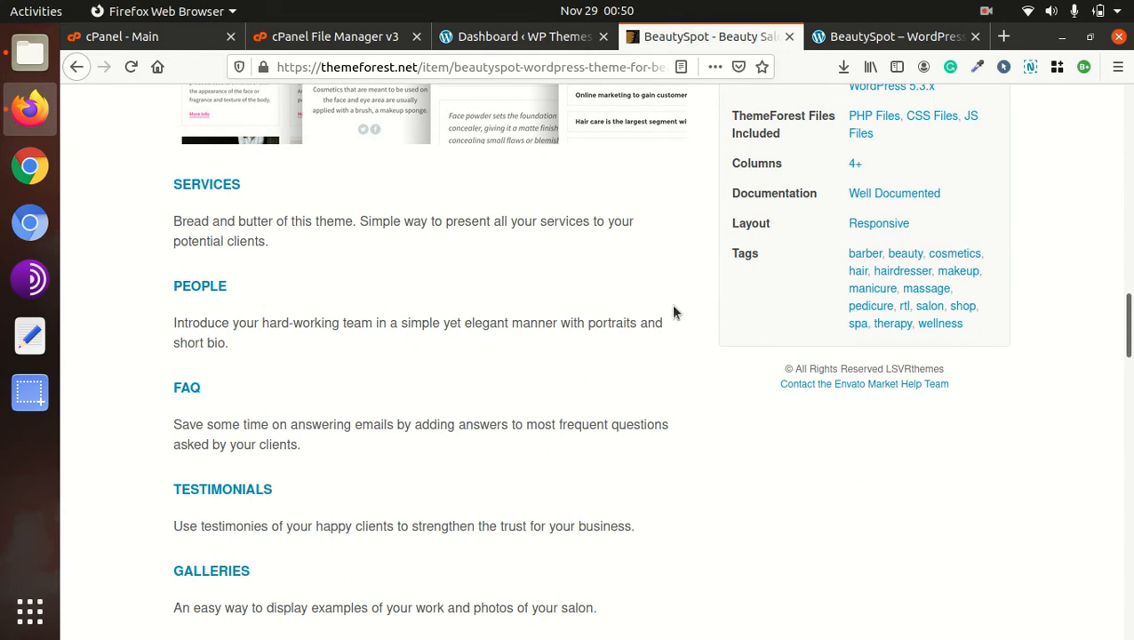
Look through the BeautySpot live preview home page, from the welcome banner and site navigation to the testimonials
{"action": "left_click", "coordinate": [889, 37]}
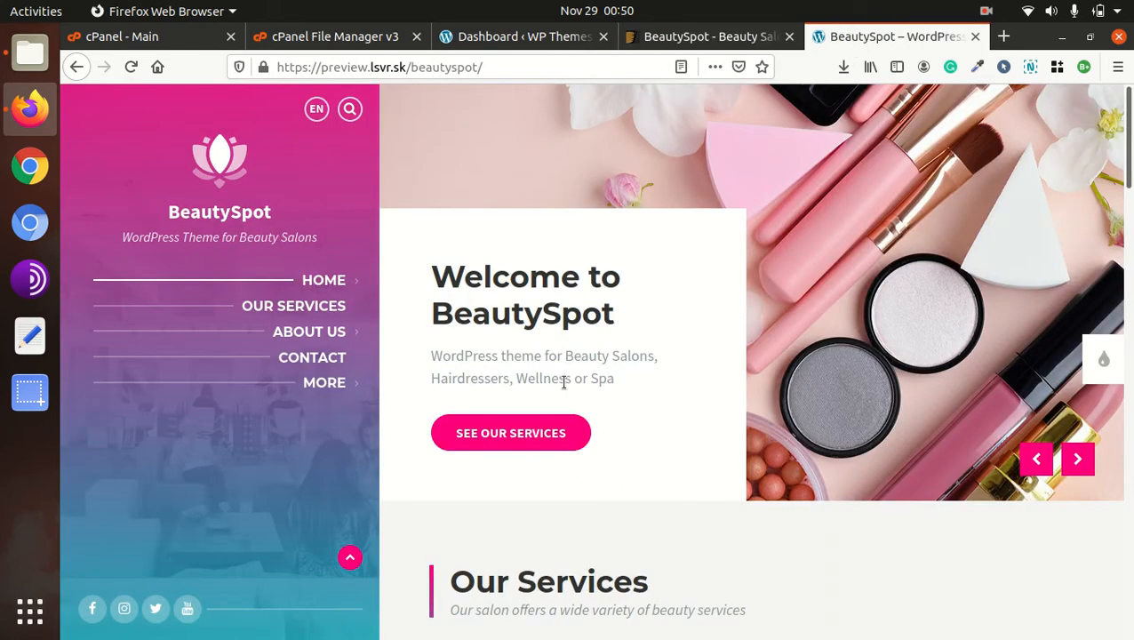
{"action": "scroll", "coordinate": [563, 382], "scroll_direction": "down", "scroll_amount": 3}
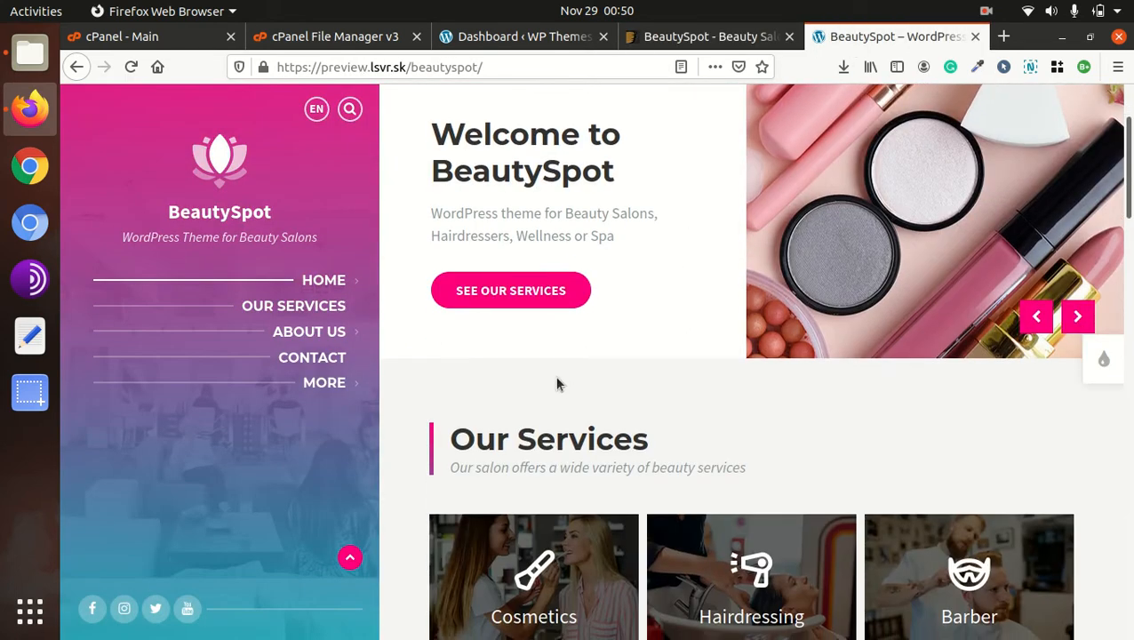
{"action": "mouse_move", "coordinate": [326, 281]}
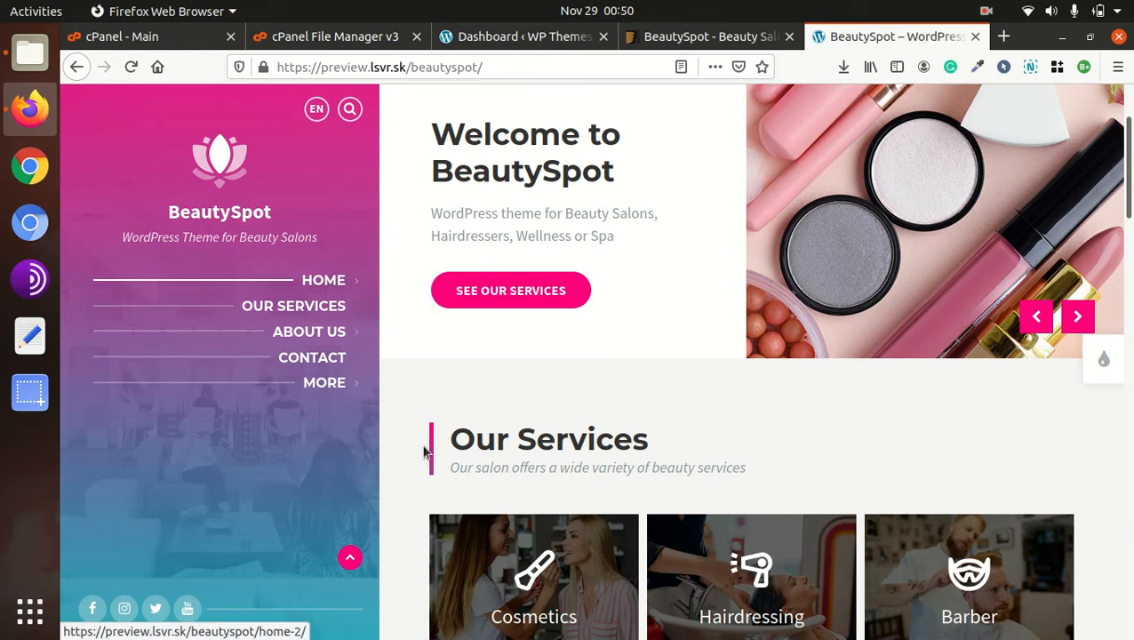
{"action": "scroll", "coordinate": [532, 411], "scroll_direction": "up", "scroll_amount": 3}
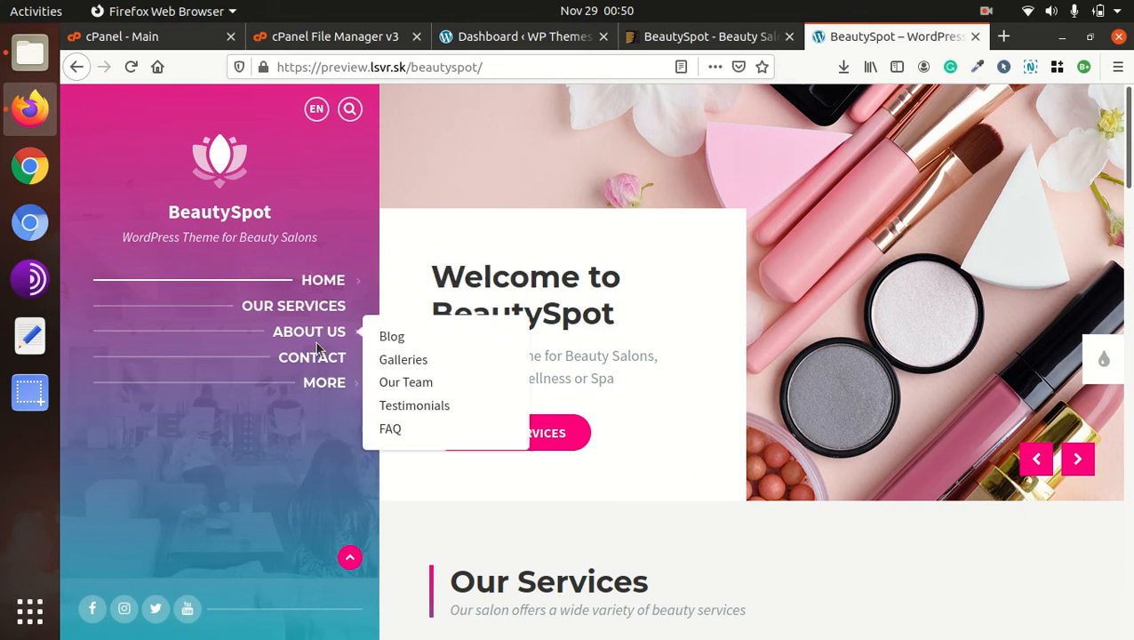
{"action": "scroll", "coordinate": [675, 411], "scroll_direction": "down", "scroll_amount": 4}
{"action": "scroll", "coordinate": [676, 416], "scroll_direction": "down", "scroll_amount": 15}
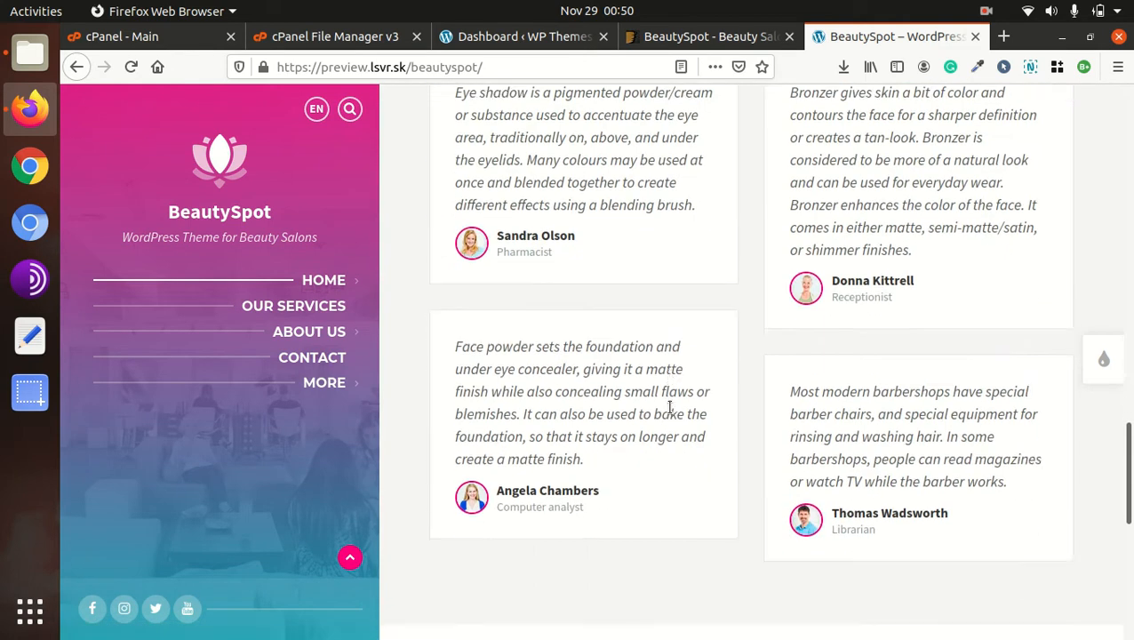
{"action": "scroll", "coordinate": [670, 410], "scroll_direction": "down", "scroll_amount": 10}
{"action": "scroll", "coordinate": [667, 409], "scroll_direction": "up", "scroll_amount": 6}
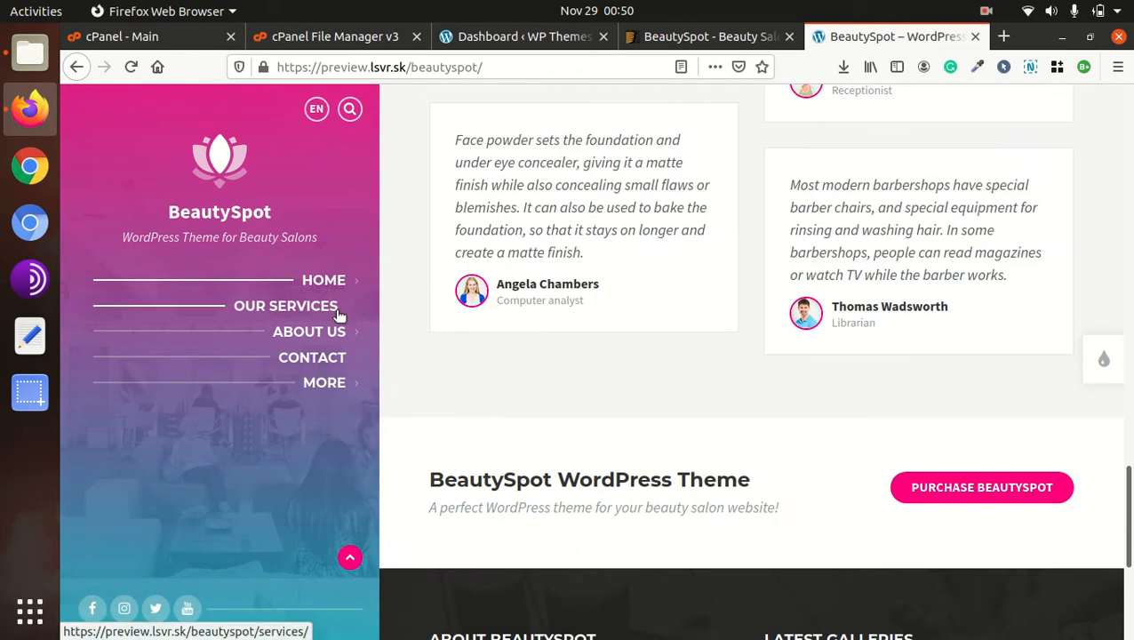
View the BeautySpot demo's Home 2, Our Services, Galleries, Contact and Elements pages one after another
{"action": "left_click", "coordinate": [414, 309]}
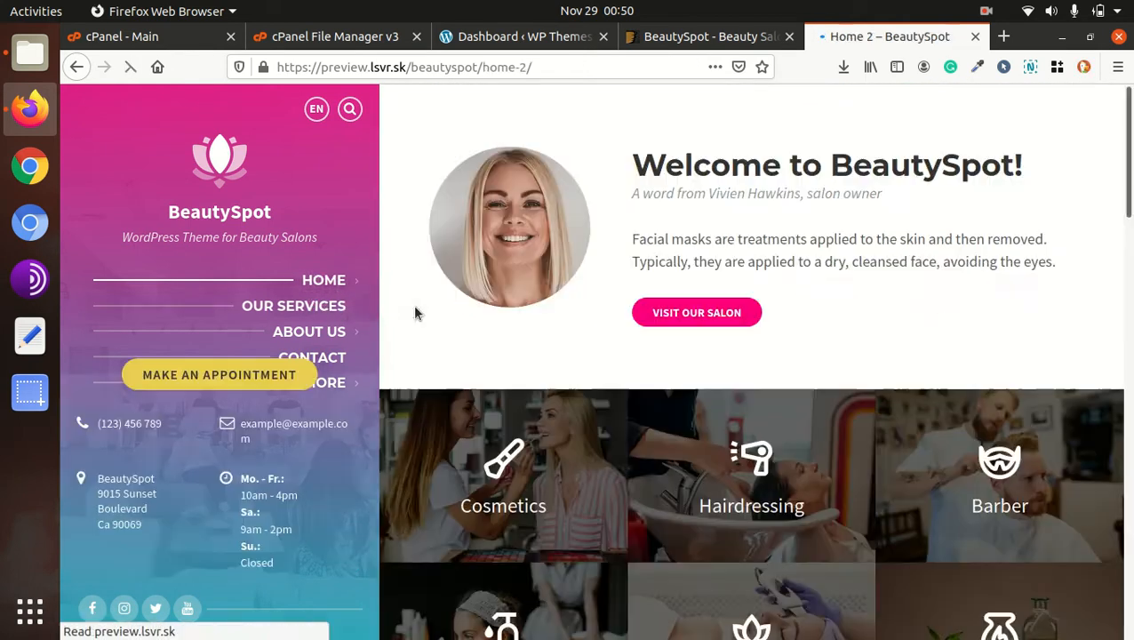
{"action": "mouse_move", "coordinate": [347, 333]}
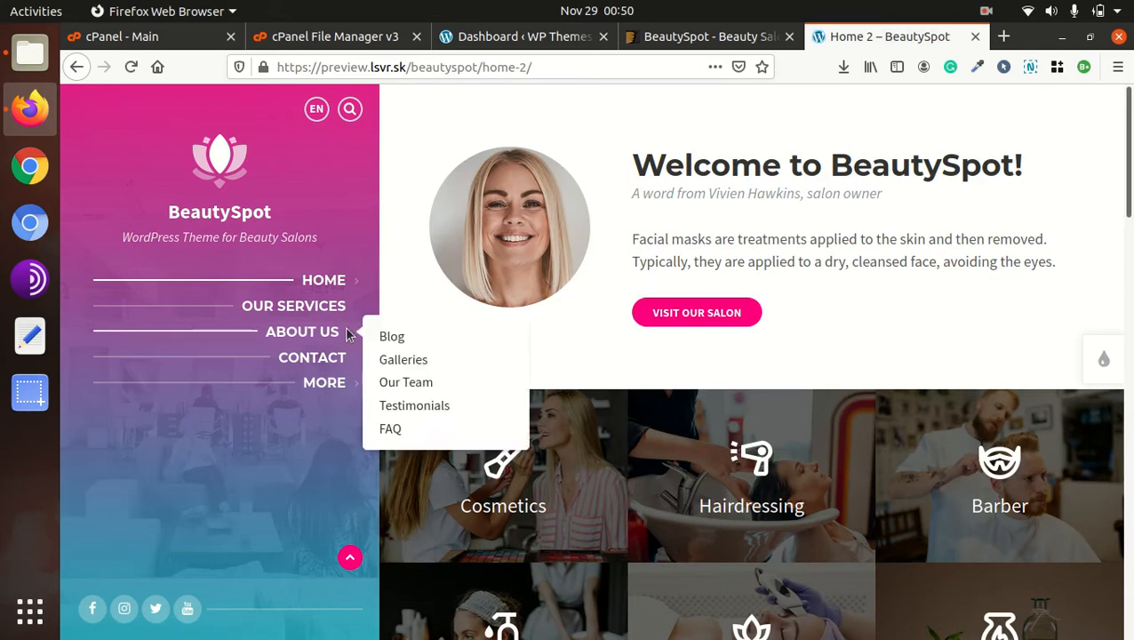
{"action": "left_click", "coordinate": [315, 310]}
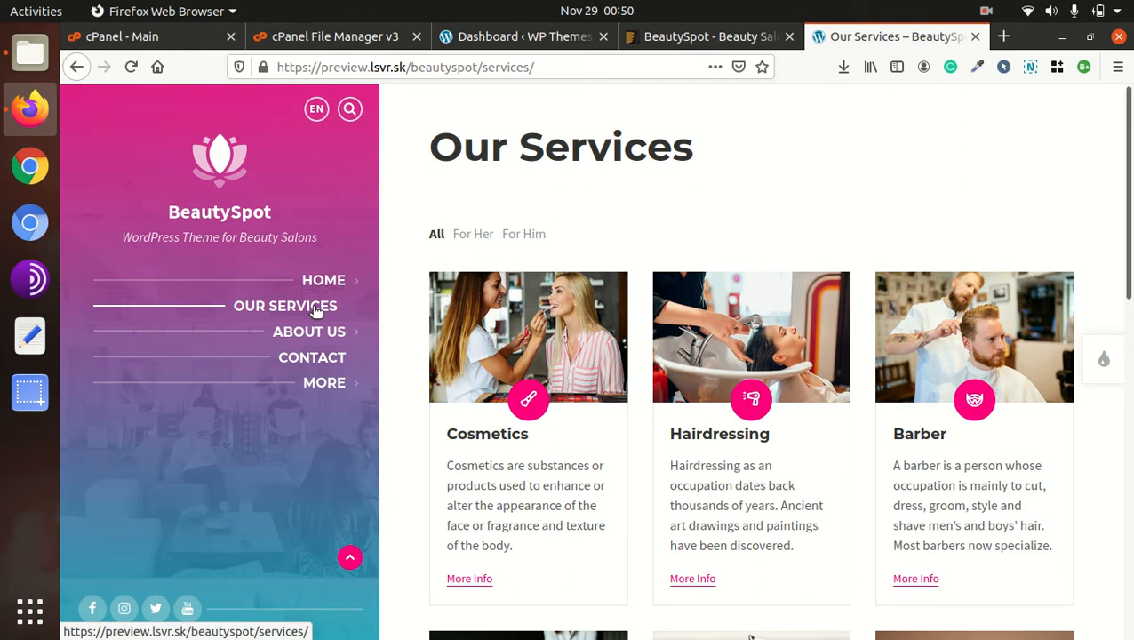
{"action": "mouse_move", "coordinate": [338, 331]}
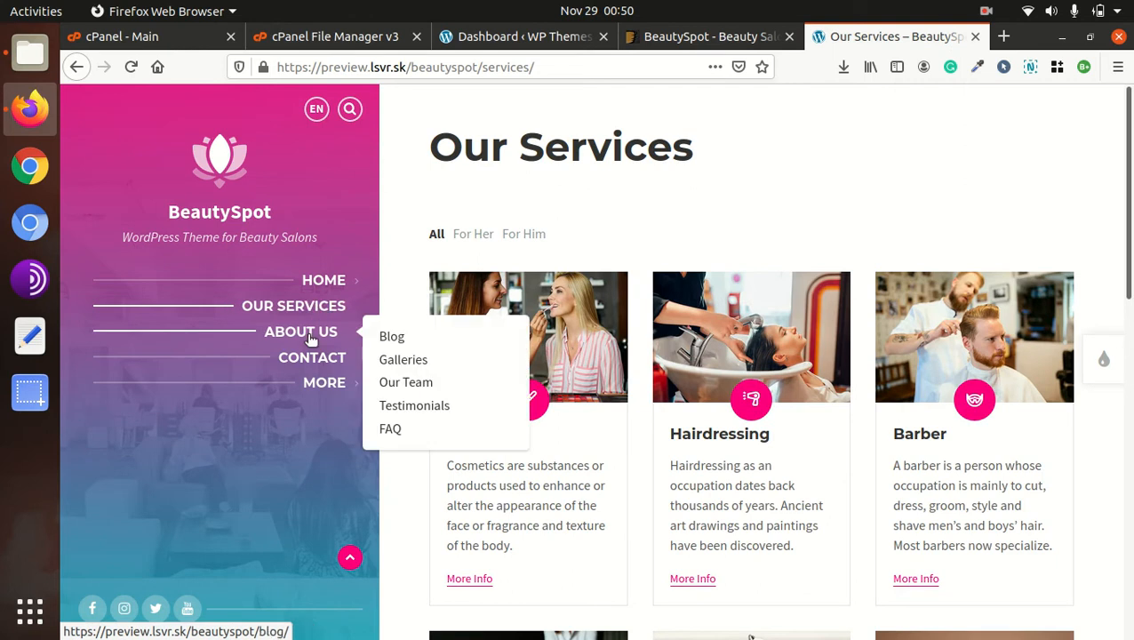
{"action": "left_click", "coordinate": [400, 361]}
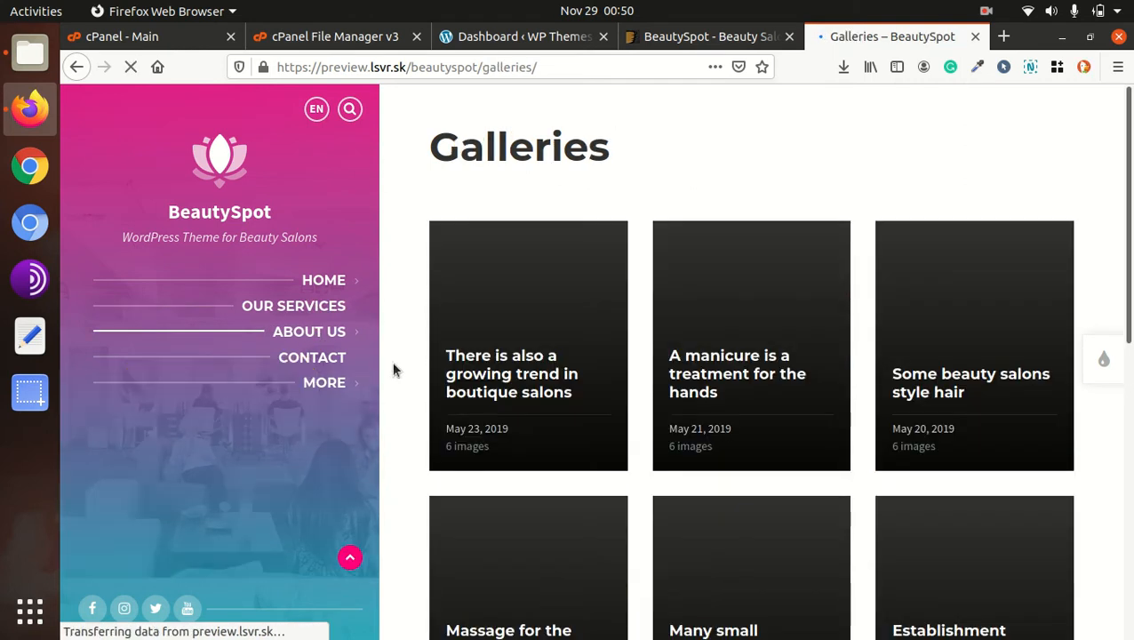
{"action": "left_click", "coordinate": [322, 359]}
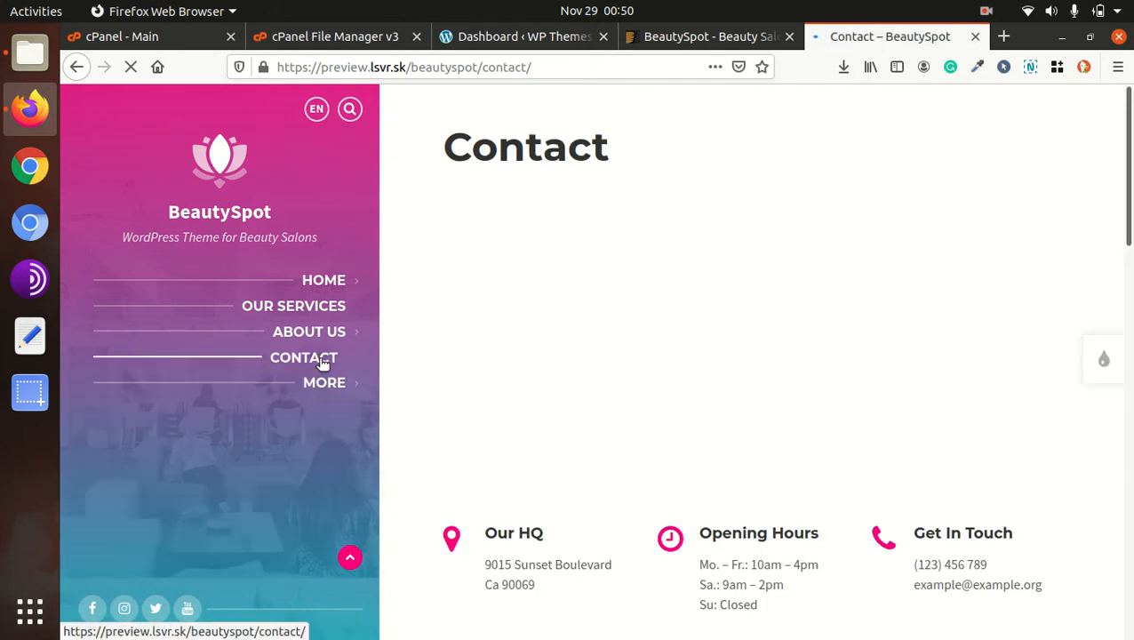
{"action": "mouse_move", "coordinate": [313, 393]}
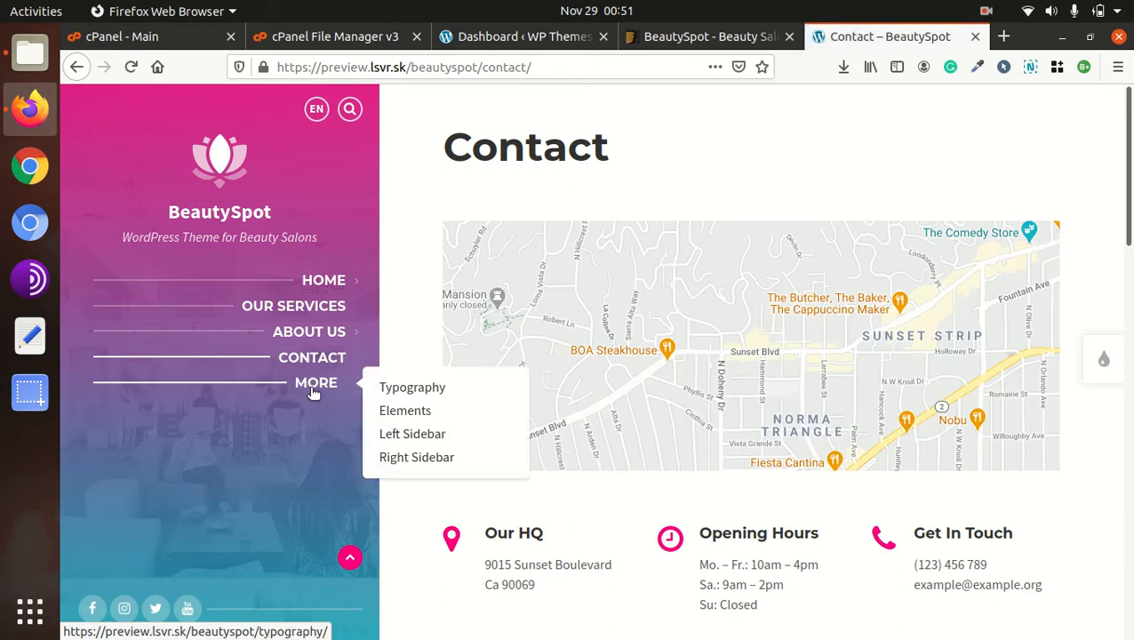
{"action": "left_click", "coordinate": [400, 410]}
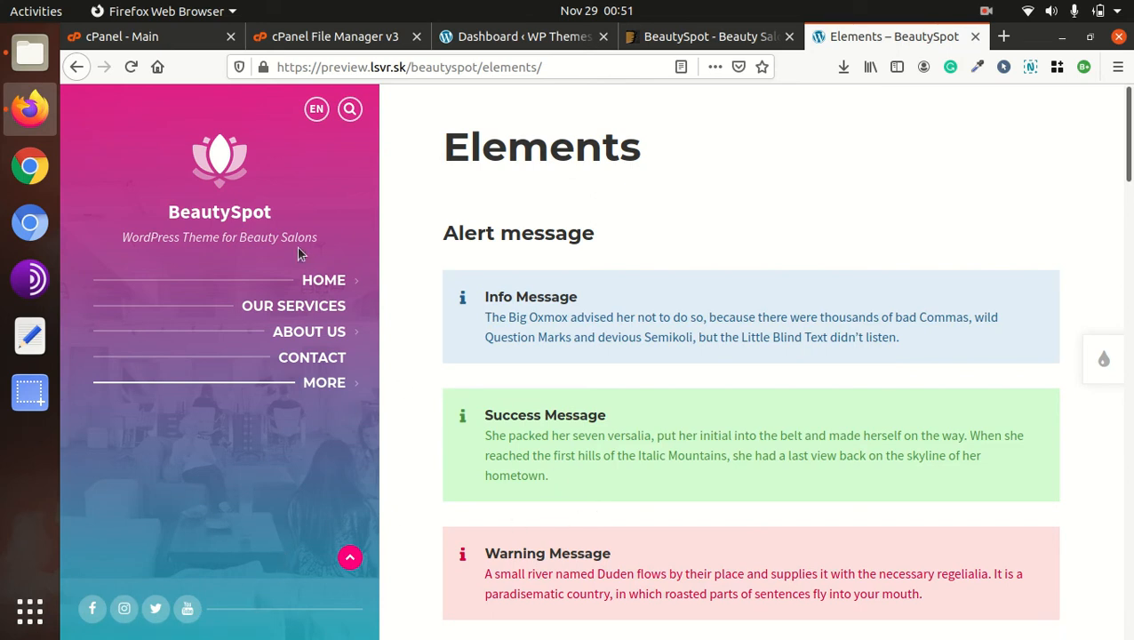
Return to the demo's main home page and review its services, blog posts and testimonials sections
{"action": "left_click", "coordinate": [218, 167]}
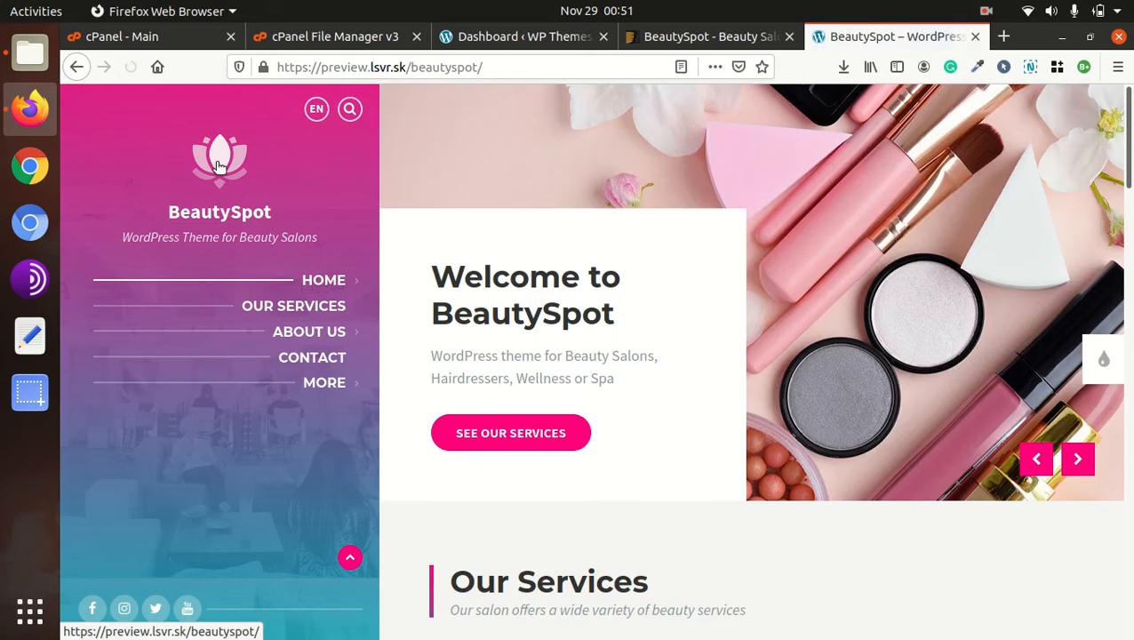
{"action": "scroll", "coordinate": [857, 365], "scroll_direction": "down", "scroll_amount": 3}
{"action": "scroll", "coordinate": [858, 364], "scroll_direction": "down", "scroll_amount": 12}
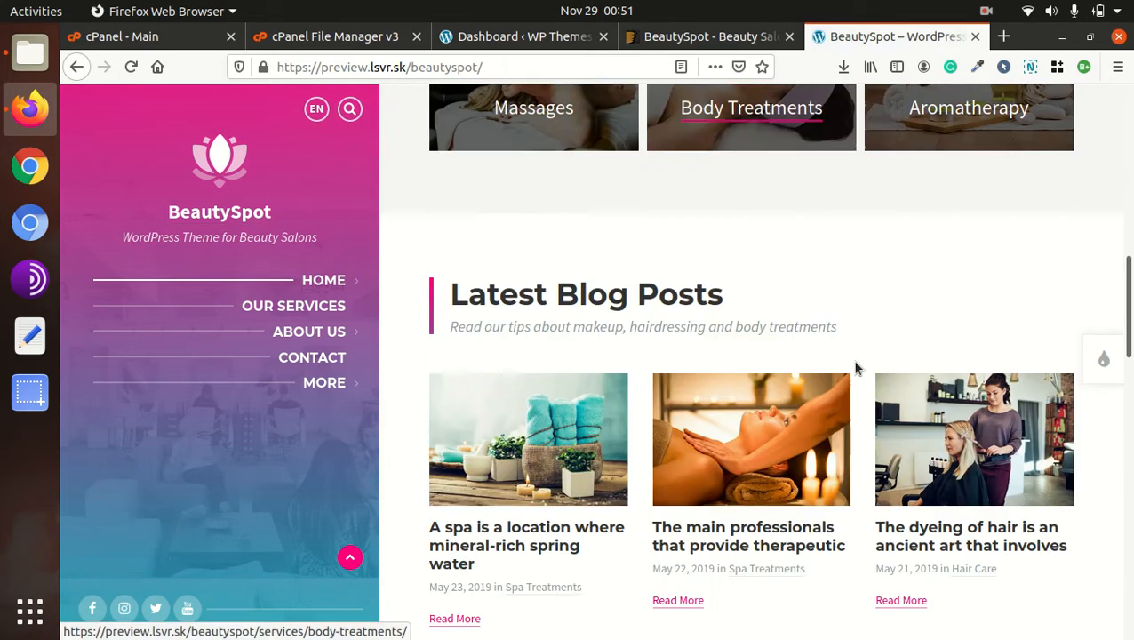
{"action": "scroll", "coordinate": [856, 367], "scroll_direction": "down", "scroll_amount": 3}
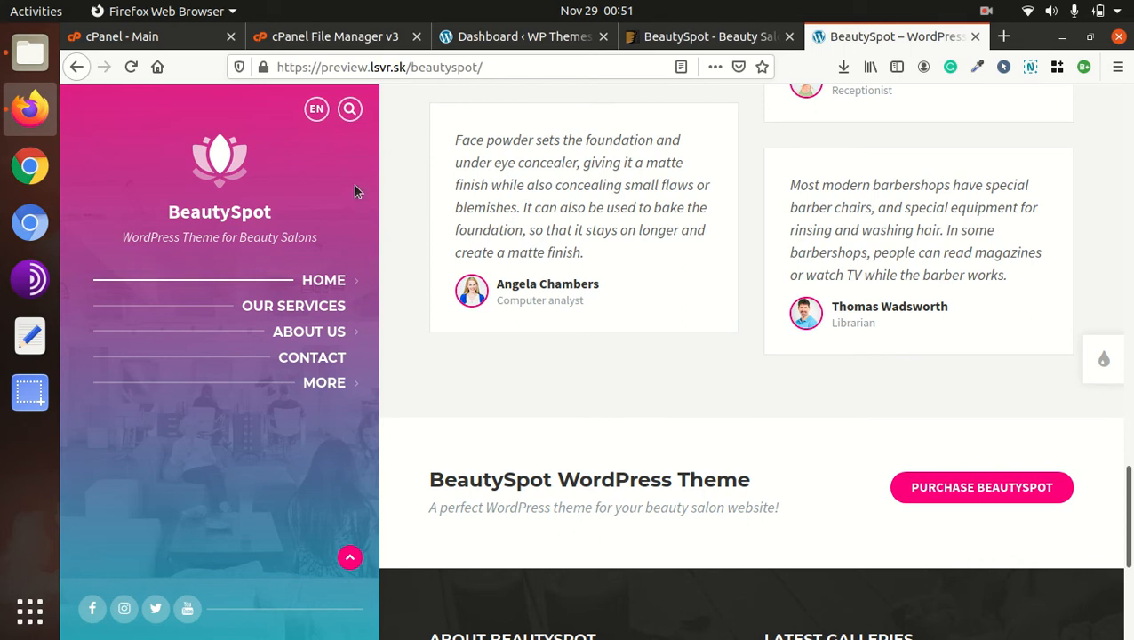
From the WordPress dashboard of the WP Themes site, visit the site's front end to check its current look
{"action": "left_click", "coordinate": [514, 40]}
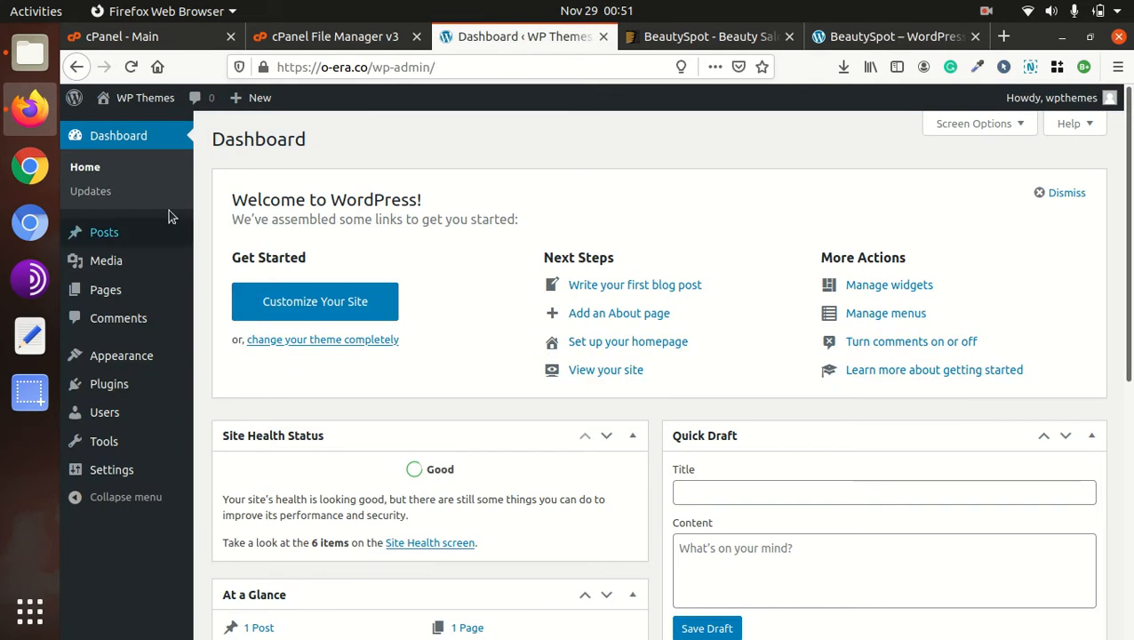
{"action": "mouse_move", "coordinate": [145, 98]}
{"action": "left_click", "coordinate": [134, 130]}
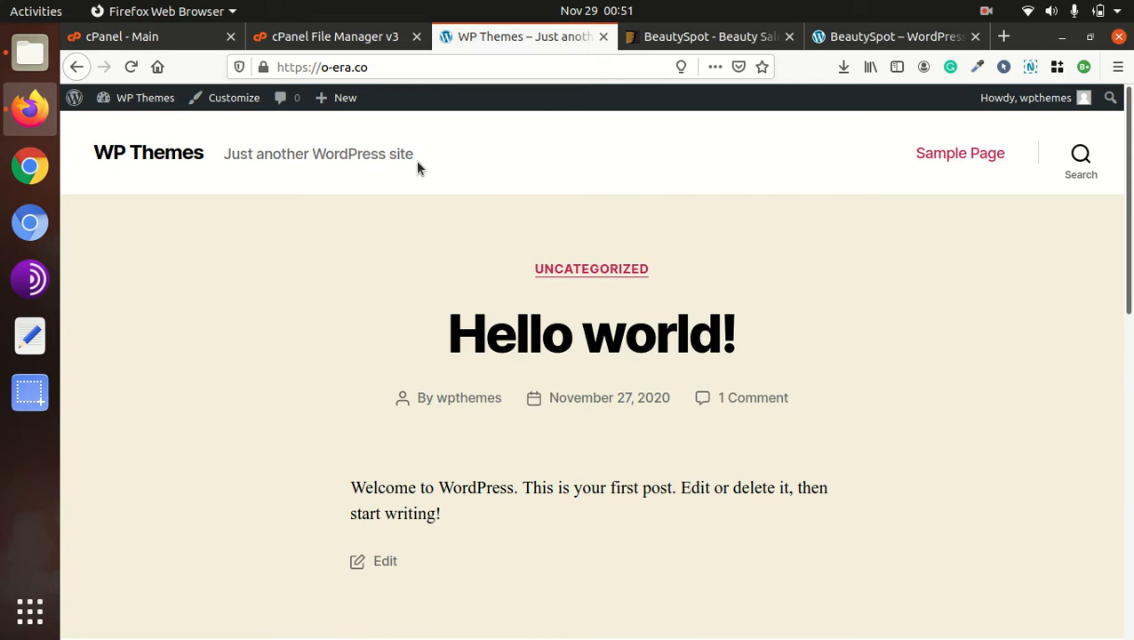
Switch to Files, dismiss the pending folder rename, and open the beautyspot folder in Downloads
{"action": "left_click", "coordinate": [29, 52]}
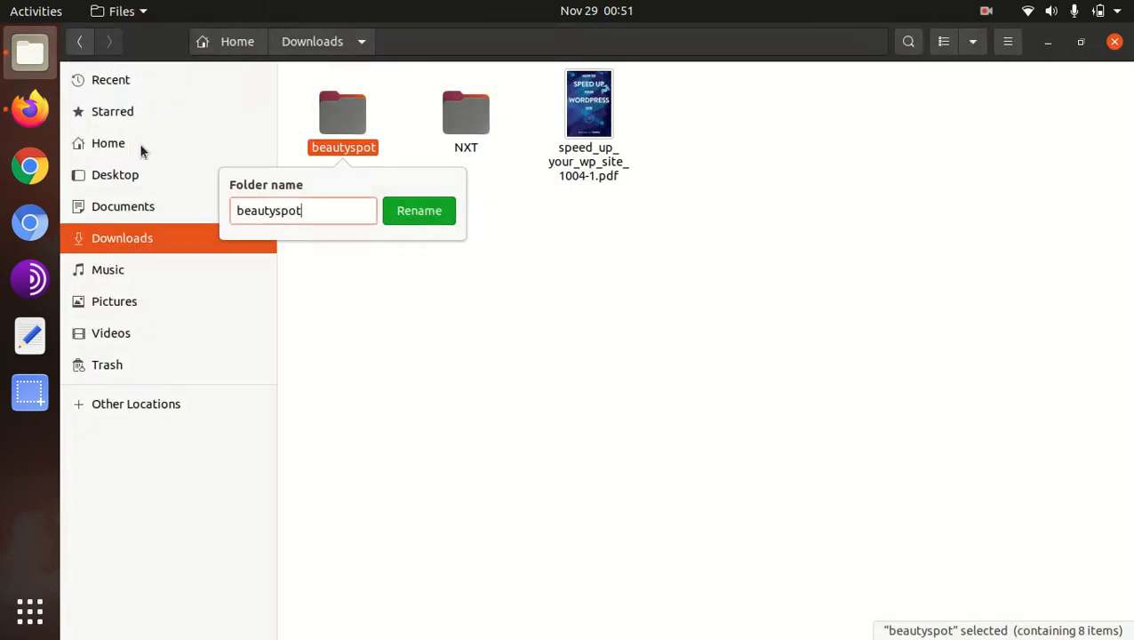
{"action": "key", "text": "Escape"}
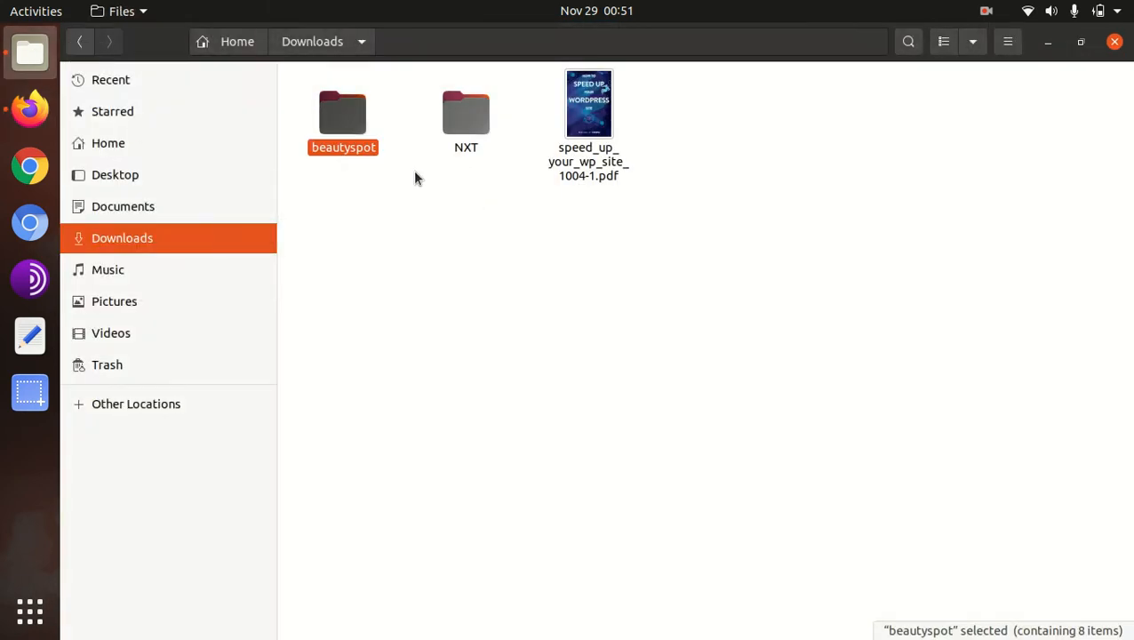
{"action": "double_click", "coordinate": [343, 120]}
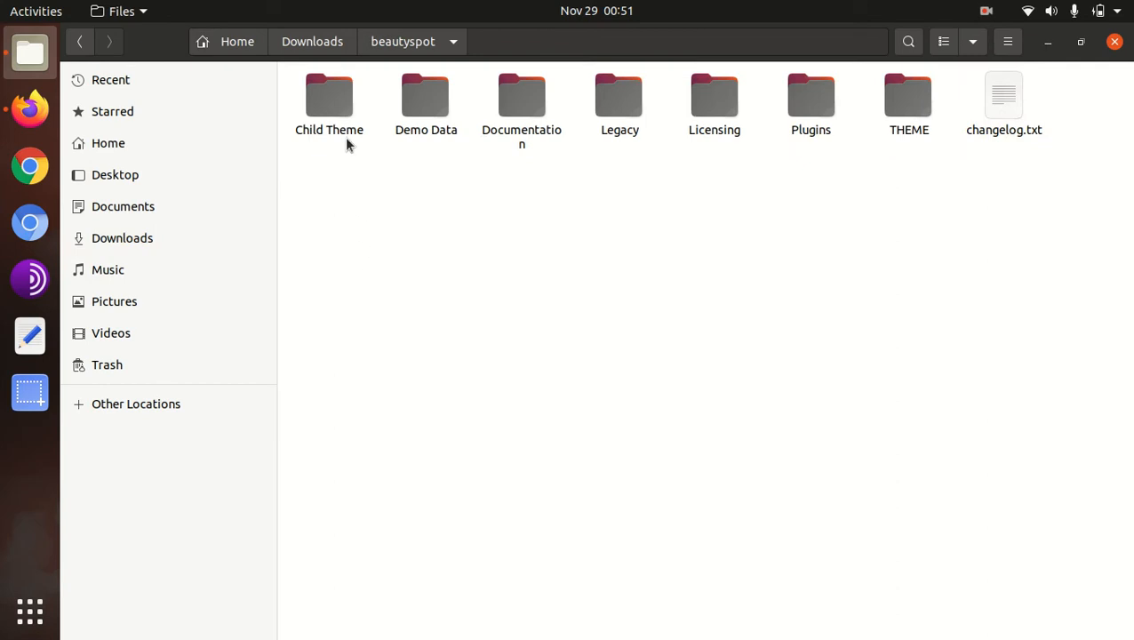
Go through the subfolders of the beautyspot package and examine the contents of the THEME and Plugins folders
{"action": "left_click", "coordinate": [331, 104]}
{"action": "left_click", "coordinate": [432, 111]}
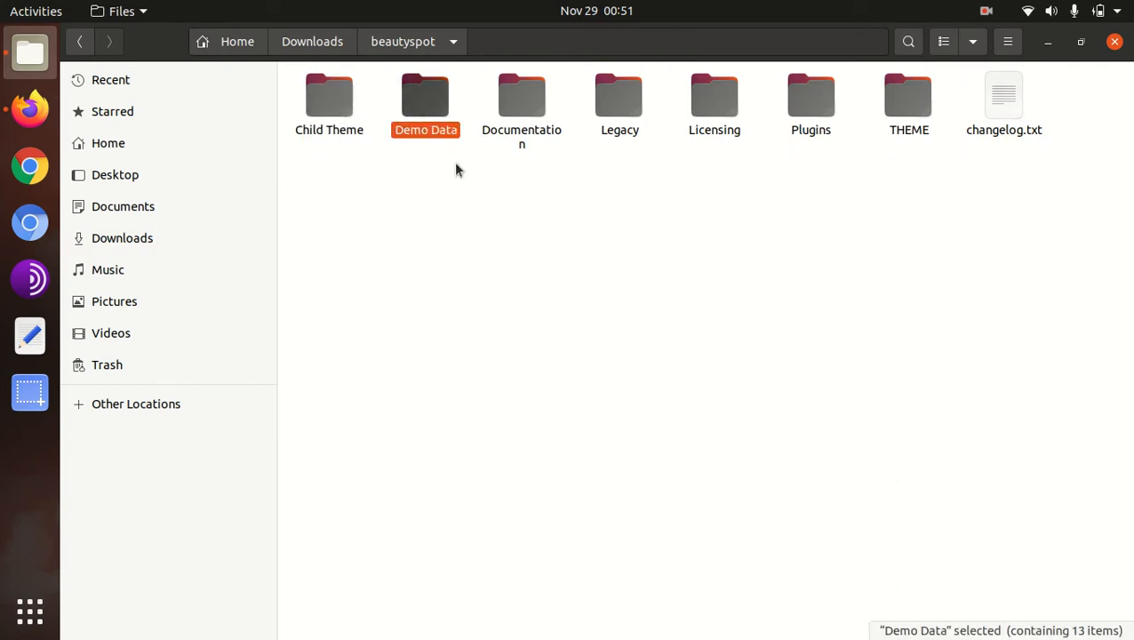
{"action": "left_click", "coordinate": [519, 102]}
{"action": "left_click", "coordinate": [601, 107]}
{"action": "left_click", "coordinate": [711, 105]}
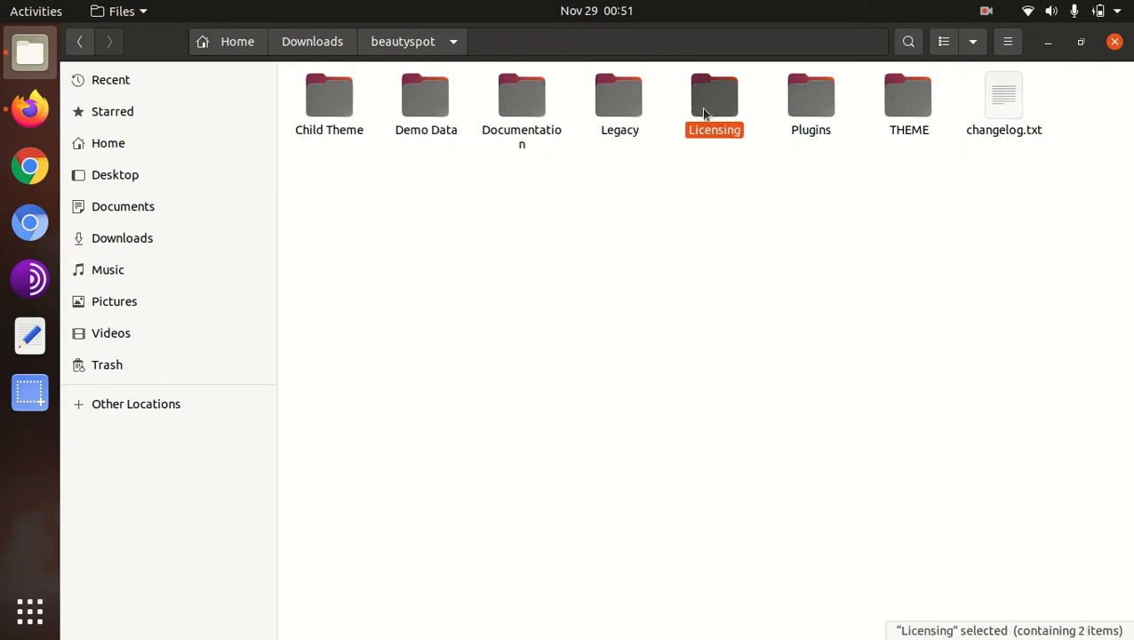
{"action": "left_click", "coordinate": [805, 132]}
{"action": "double_click", "coordinate": [908, 105]}
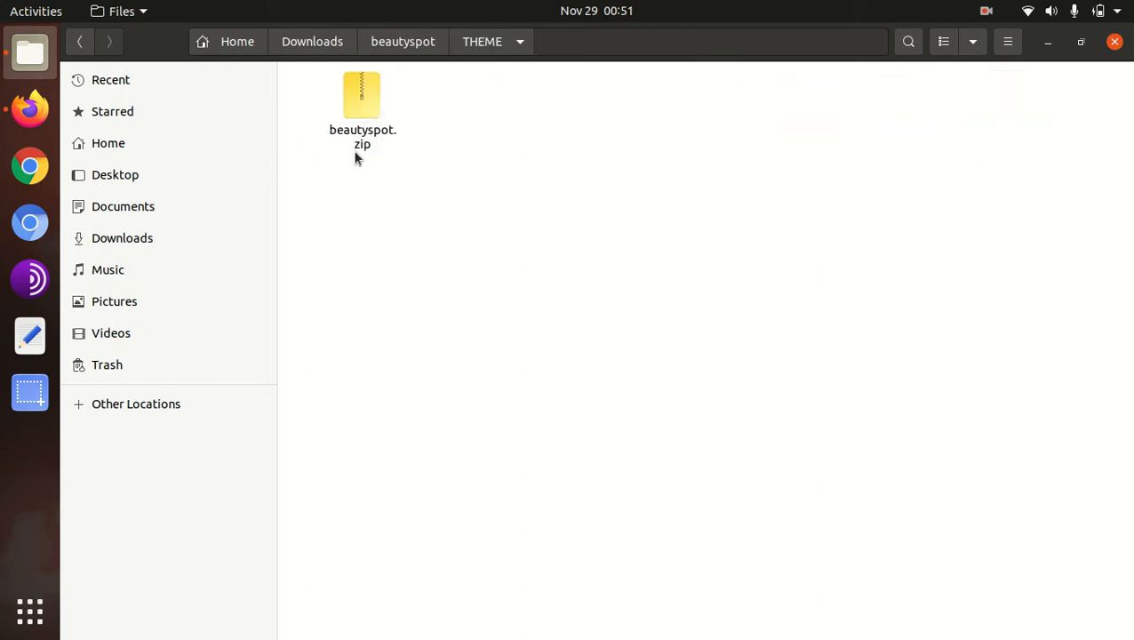
{"action": "left_click", "coordinate": [428, 43]}
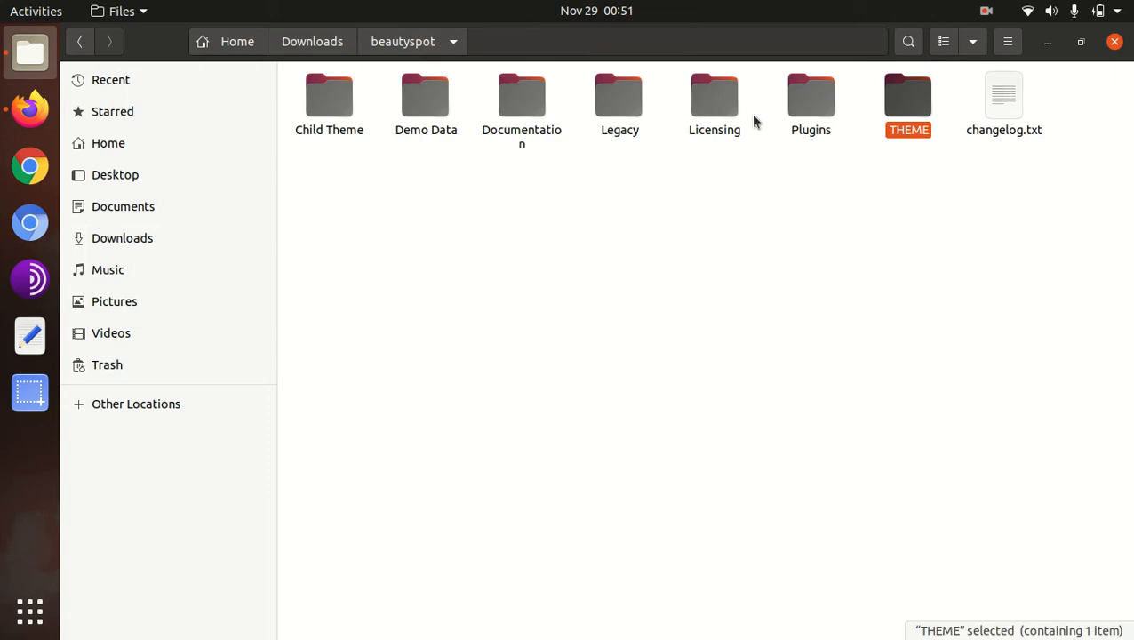
{"action": "double_click", "coordinate": [787, 107]}
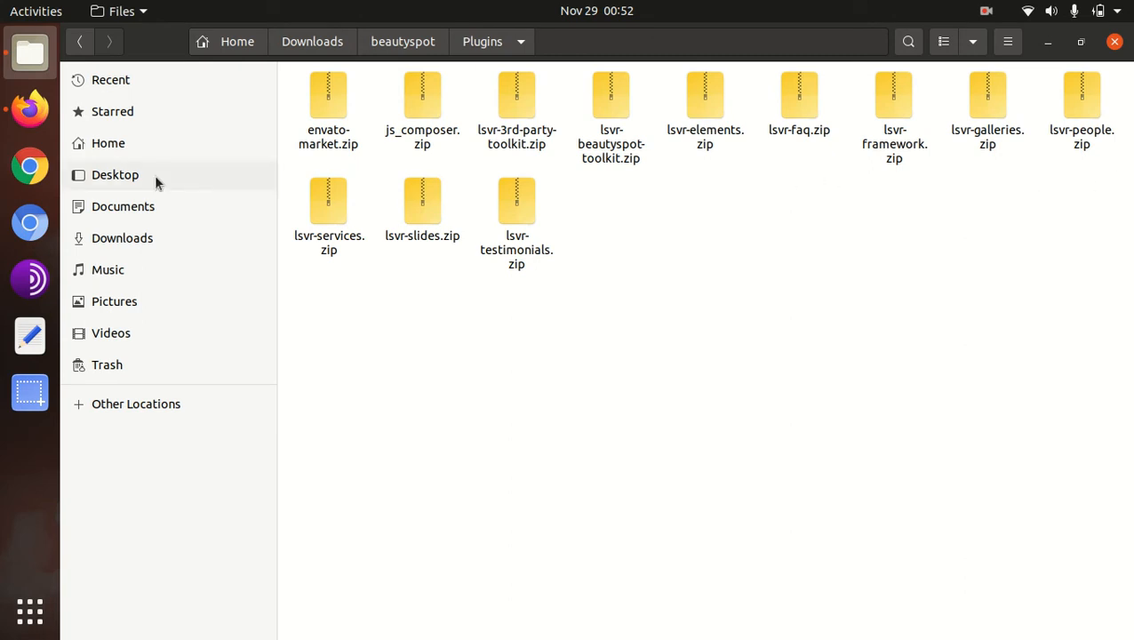
Switch to Firefox and go from the WP Themes site through its dashboard to the page for adding themes
{"action": "left_click", "coordinate": [29, 108]}
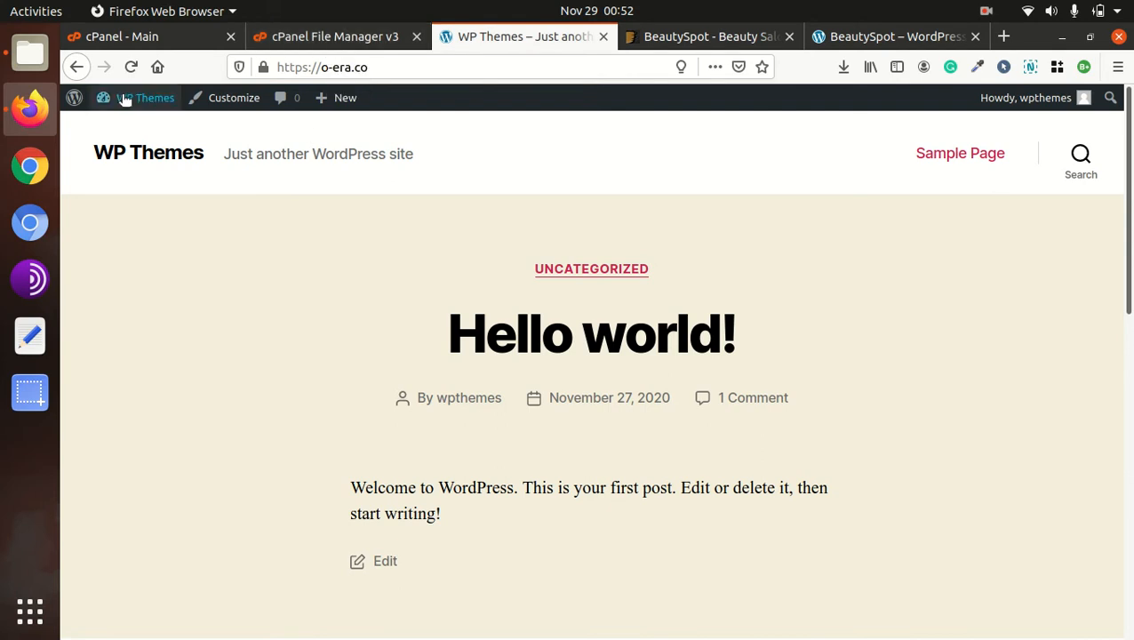
{"action": "mouse_move", "coordinate": [129, 105]}
{"action": "left_click", "coordinate": [129, 129]}
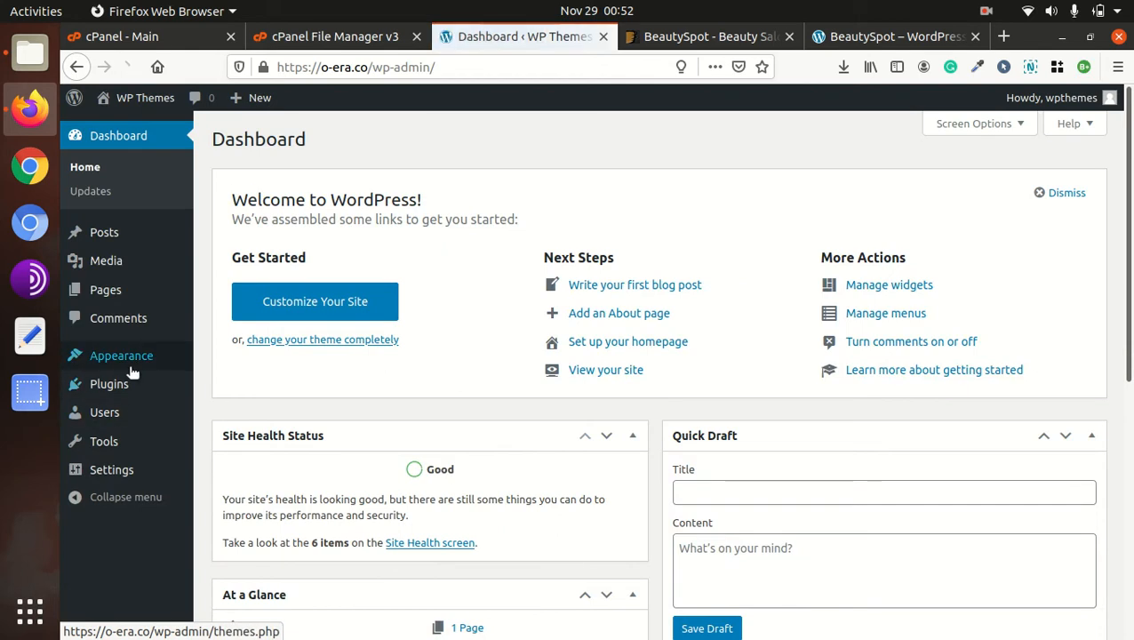
{"action": "mouse_move", "coordinate": [150, 363]}
{"action": "left_click", "coordinate": [224, 360]}
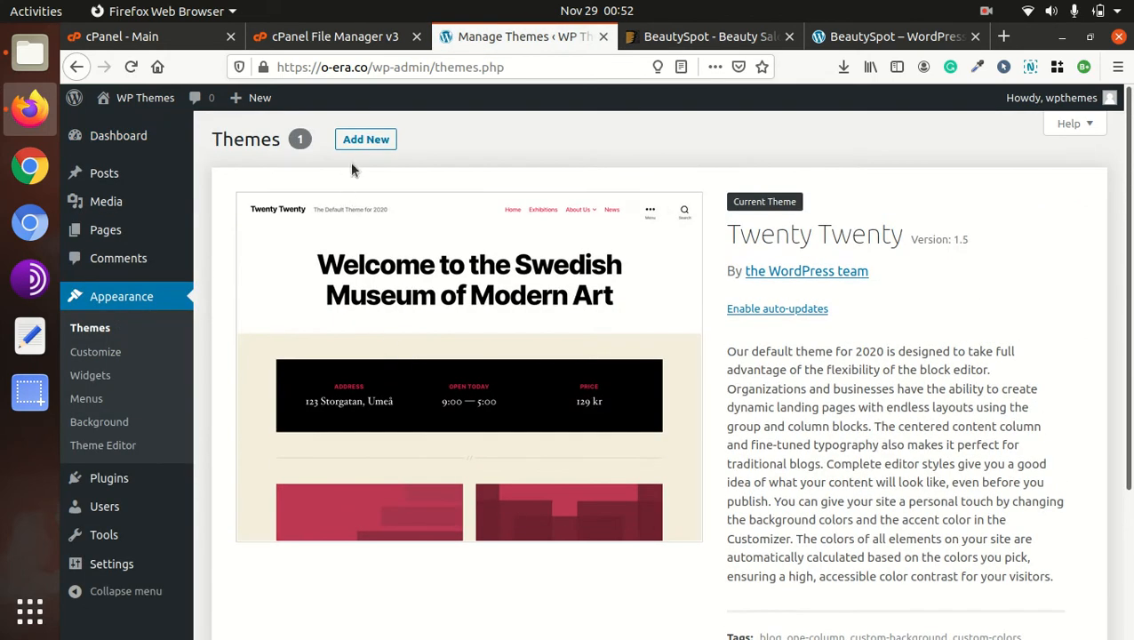
{"action": "left_click", "coordinate": [364, 140]}
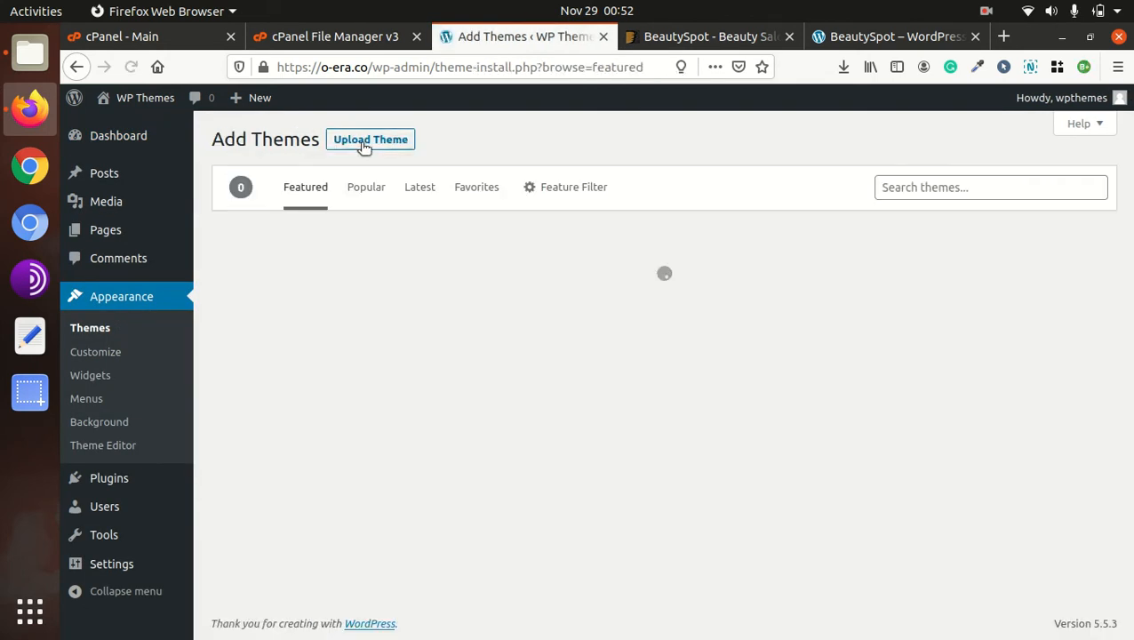
{"action": "left_click", "coordinate": [358, 145]}
{"action": "left_click", "coordinate": [549, 294]}
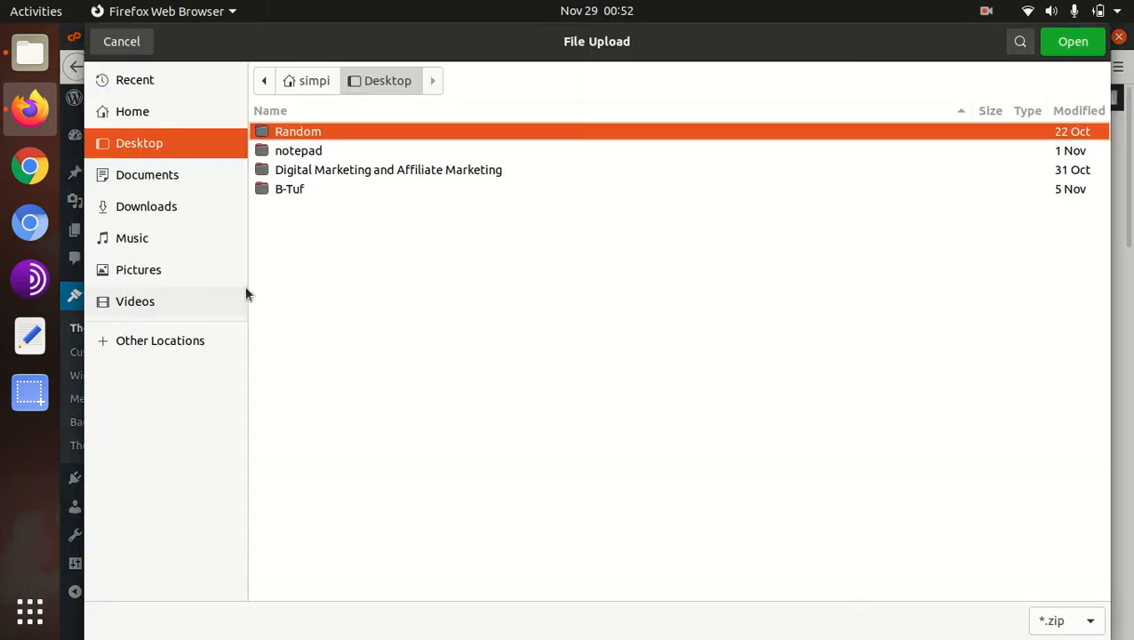
{"action": "left_click", "coordinate": [141, 206]}
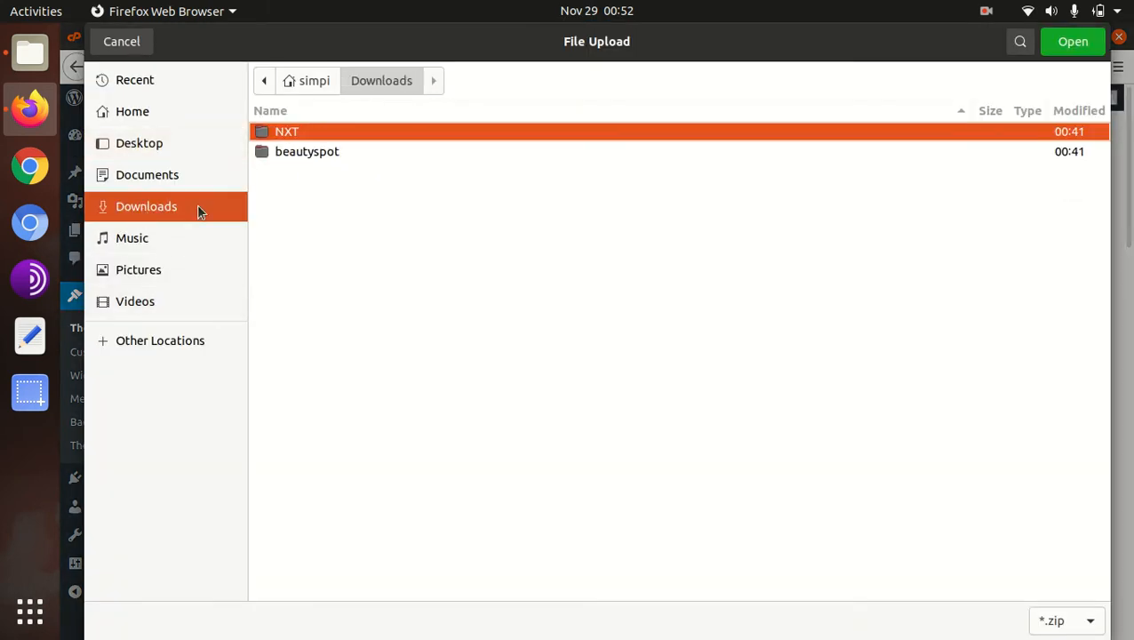
{"action": "double_click", "coordinate": [303, 153]}
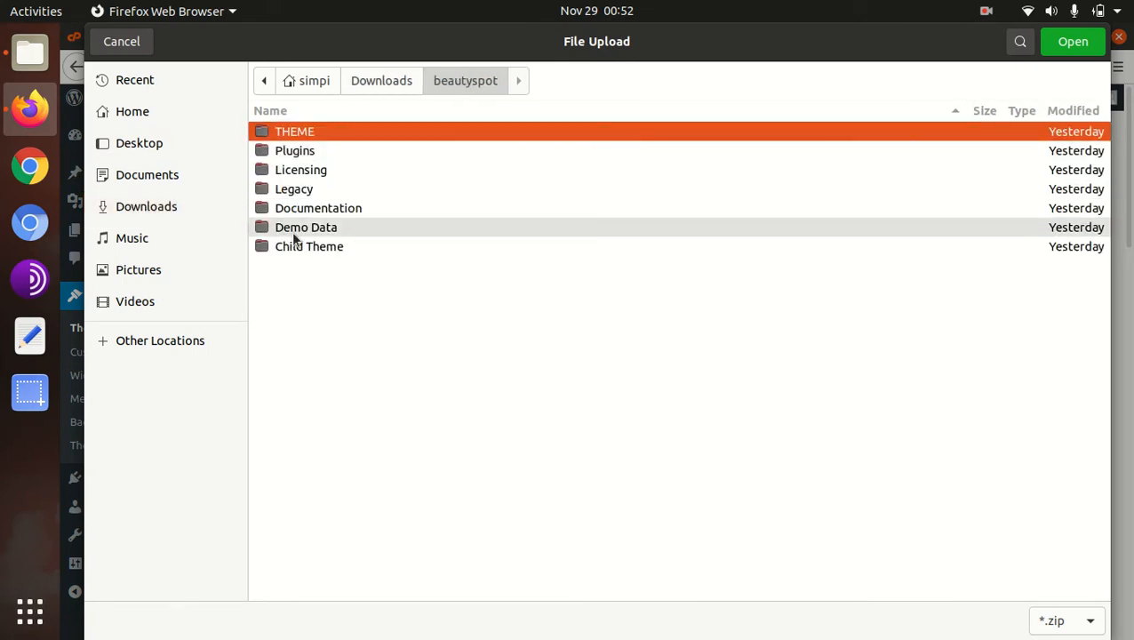
{"action": "double_click", "coordinate": [320, 133]}
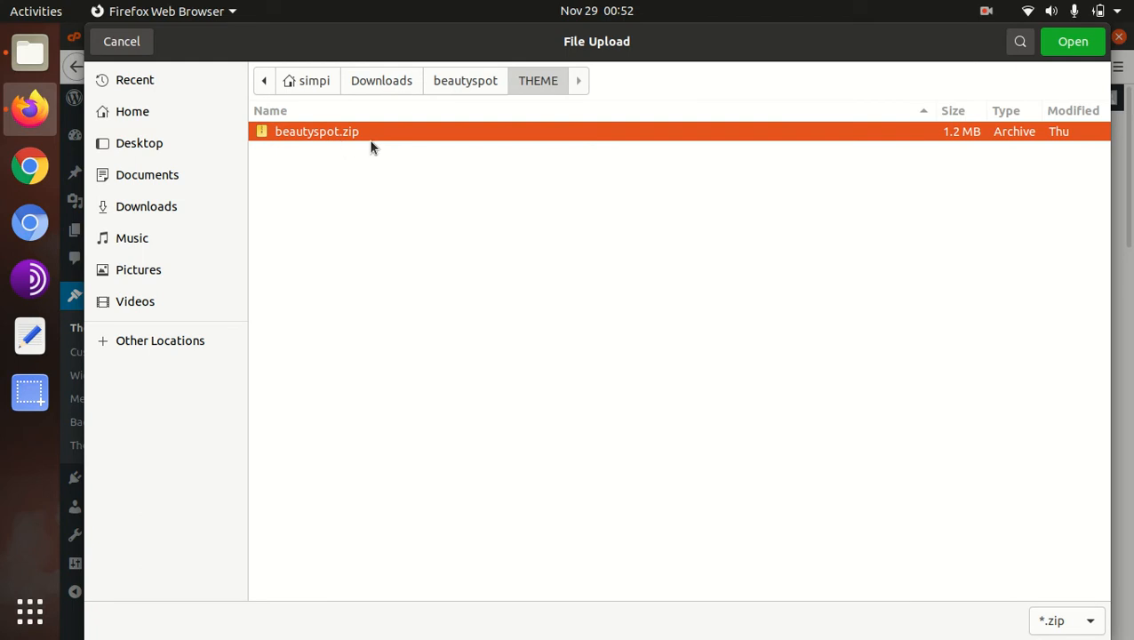
{"action": "left_click", "coordinate": [126, 48]}
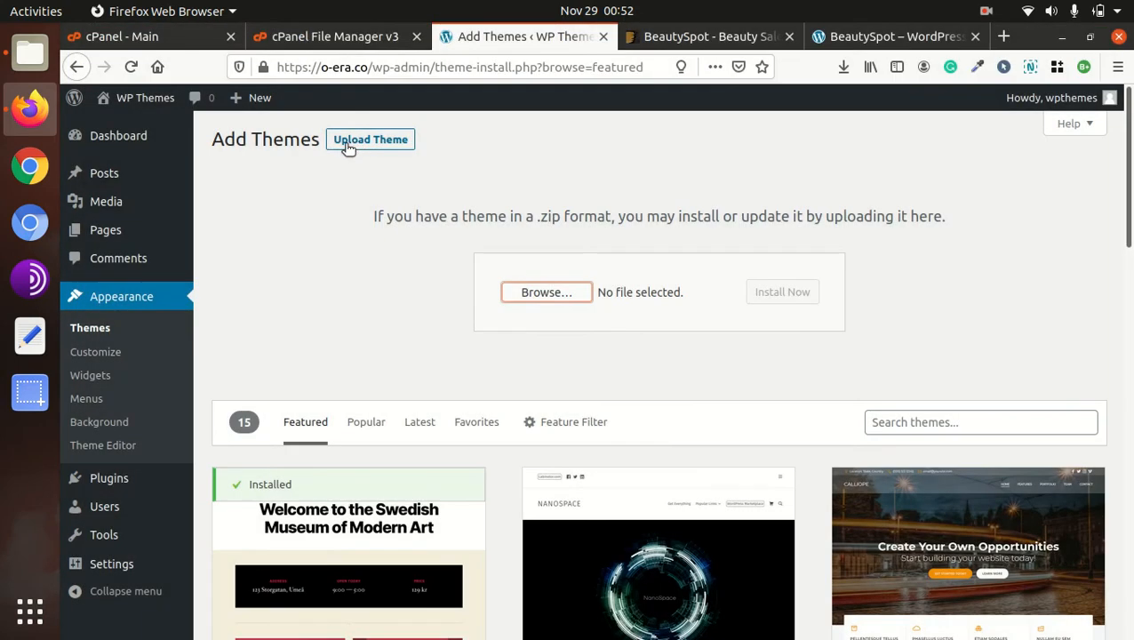
In the cPanel File Manager, open the themes folder inside wp-content of o-era.co
{"action": "left_click", "coordinate": [342, 44]}
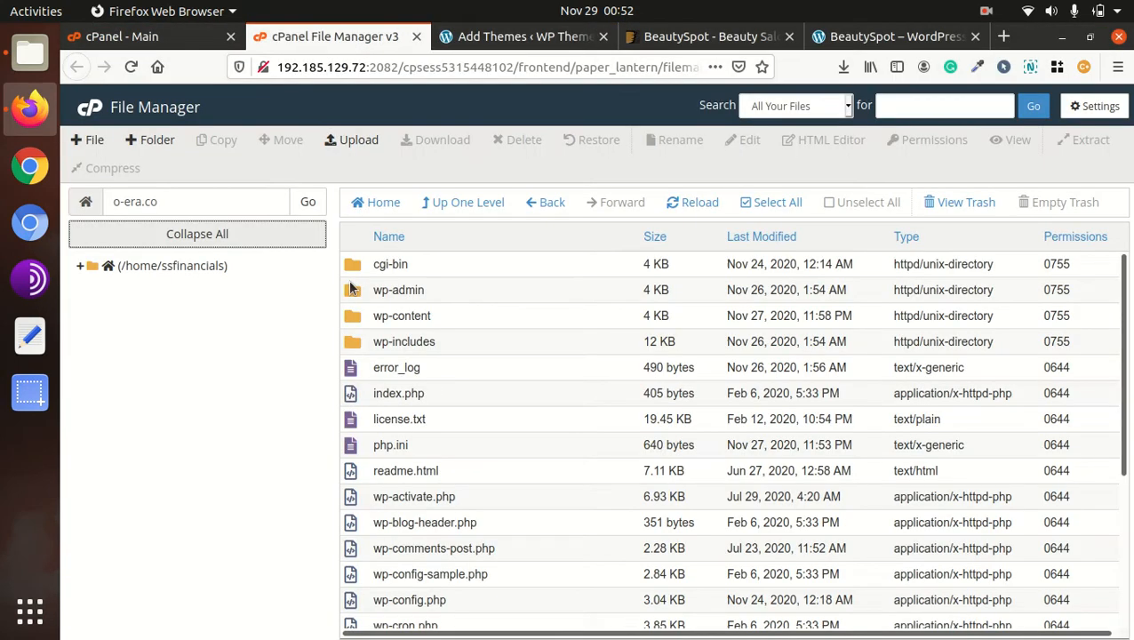
{"action": "double_click", "coordinate": [465, 315]}
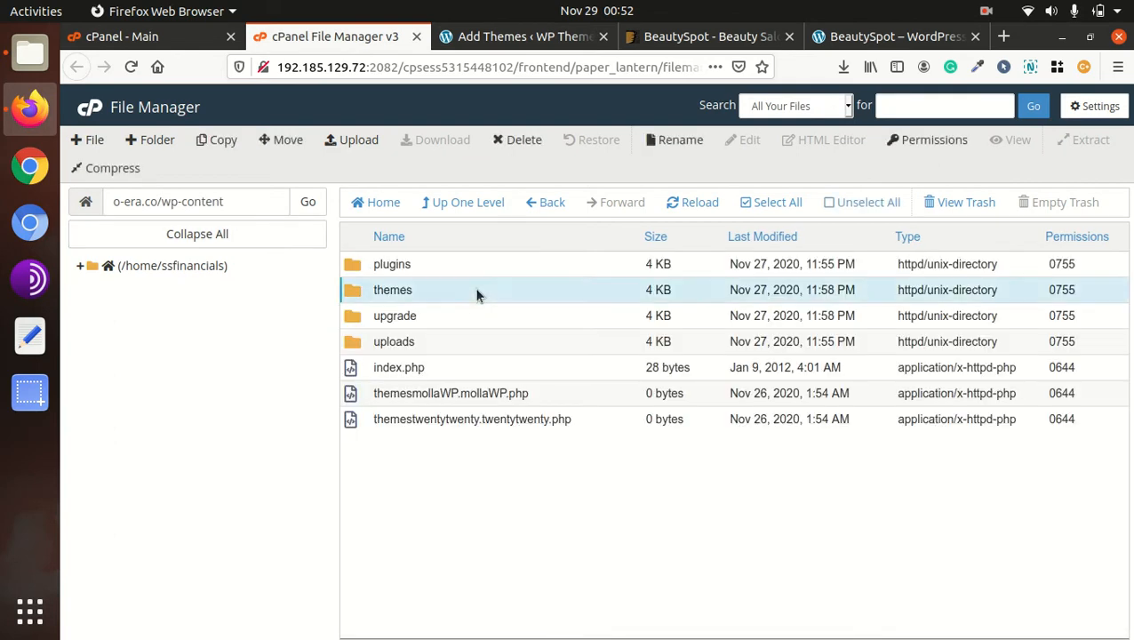
{"action": "double_click", "coordinate": [475, 295]}
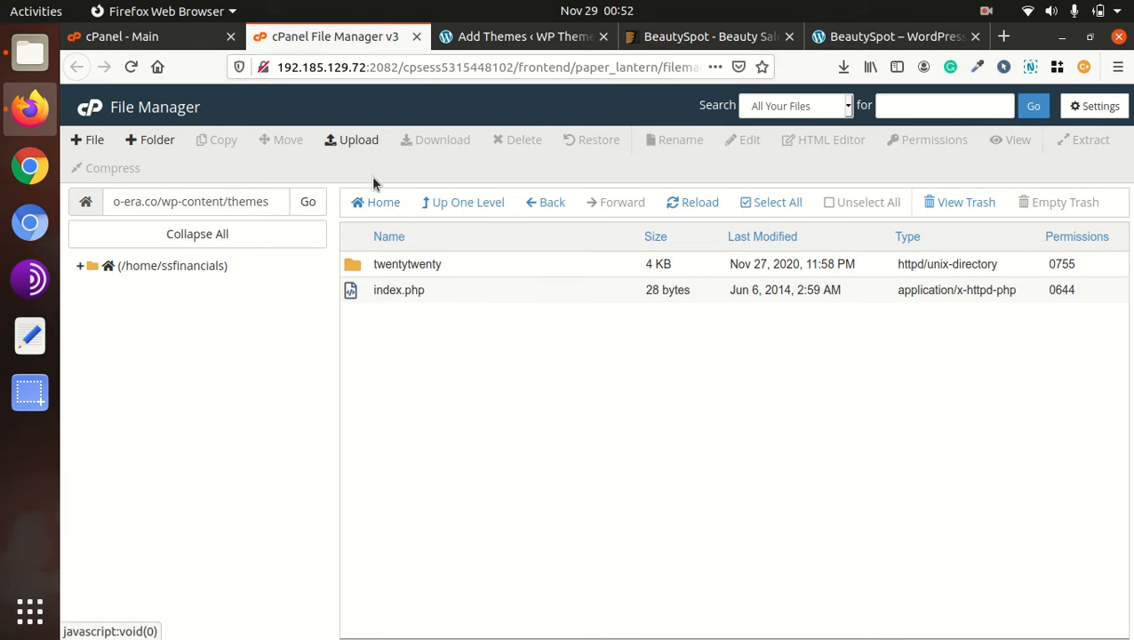
Upload beautyspot.zip from the THEME folder of the downloaded beautyspot package to wp-content/themes, and refresh that folder's listing
{"action": "left_click", "coordinate": [354, 139]}
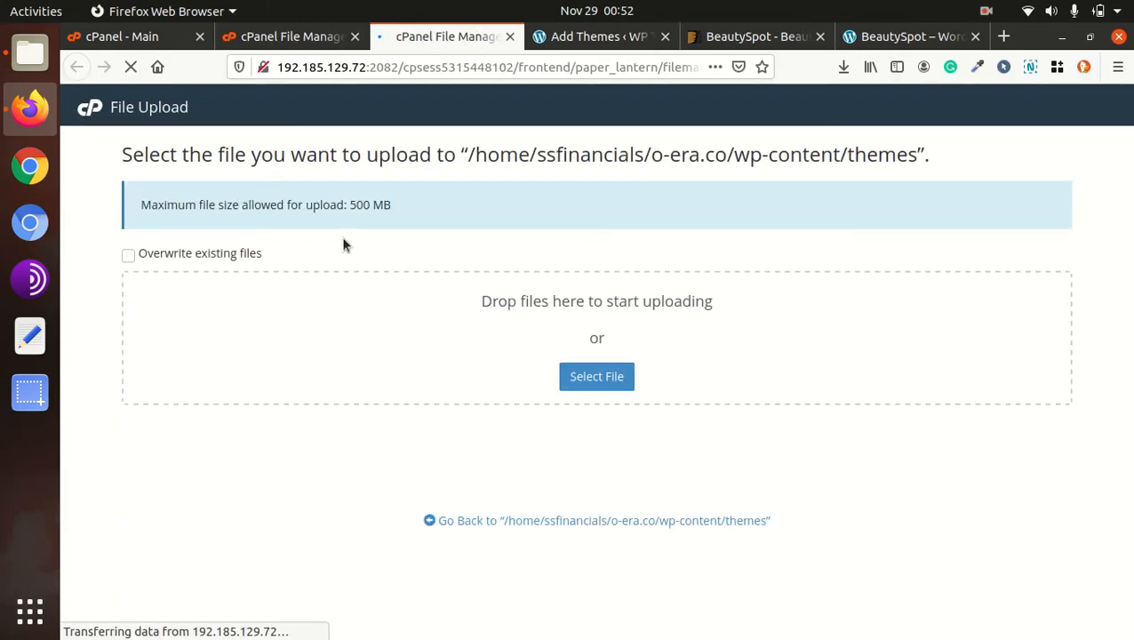
{"action": "left_click", "coordinate": [601, 380]}
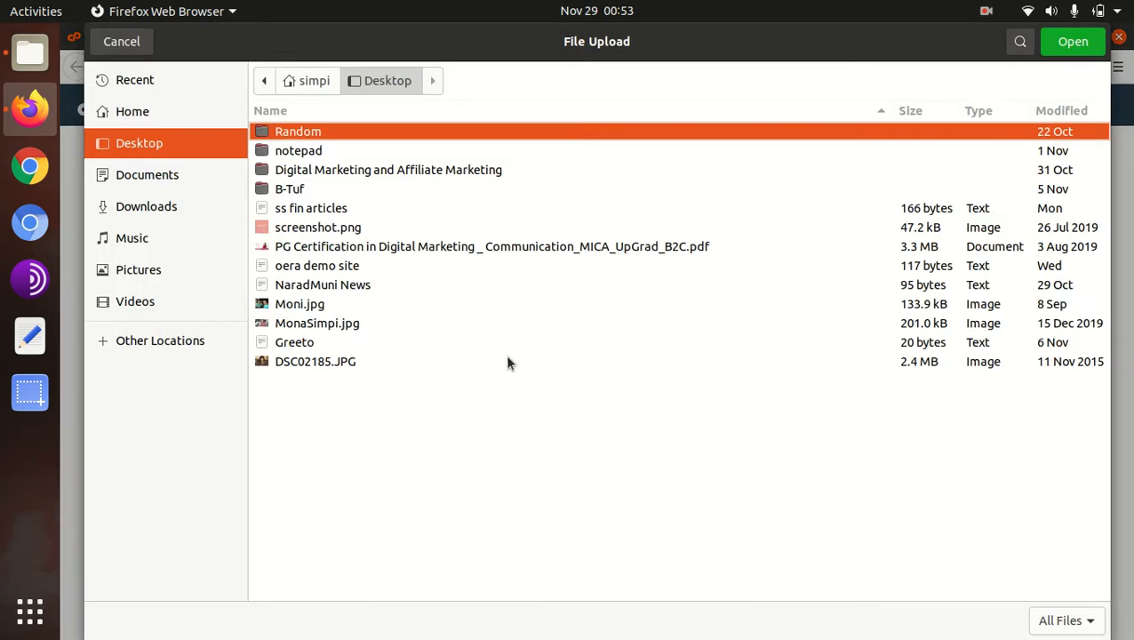
{"action": "left_click", "coordinate": [167, 212]}
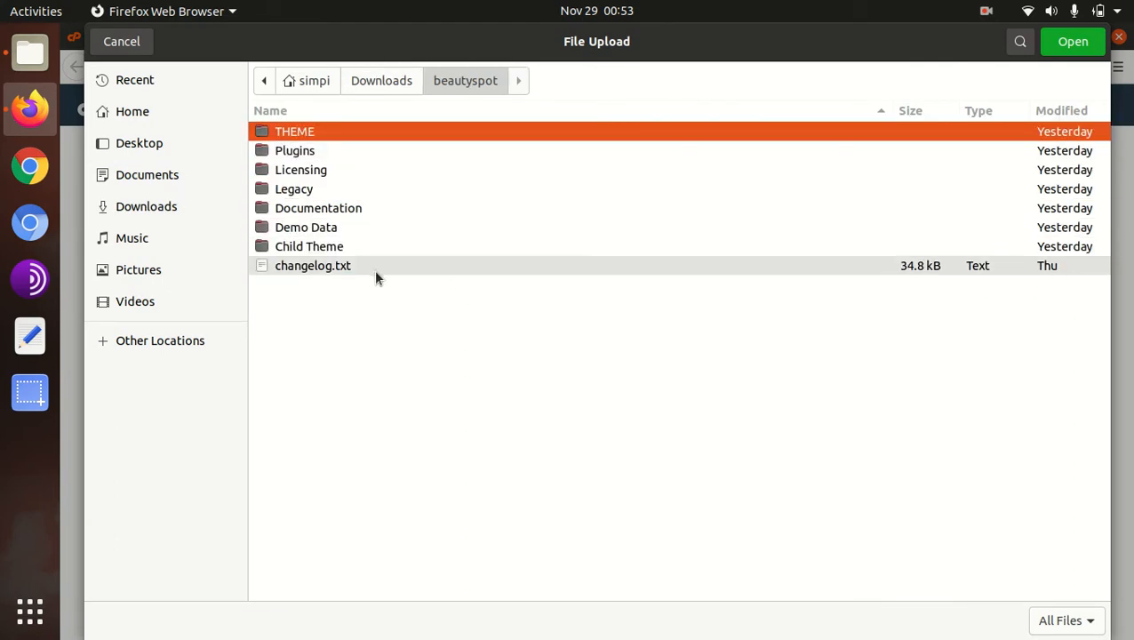
{"action": "double_click", "coordinate": [362, 141]}
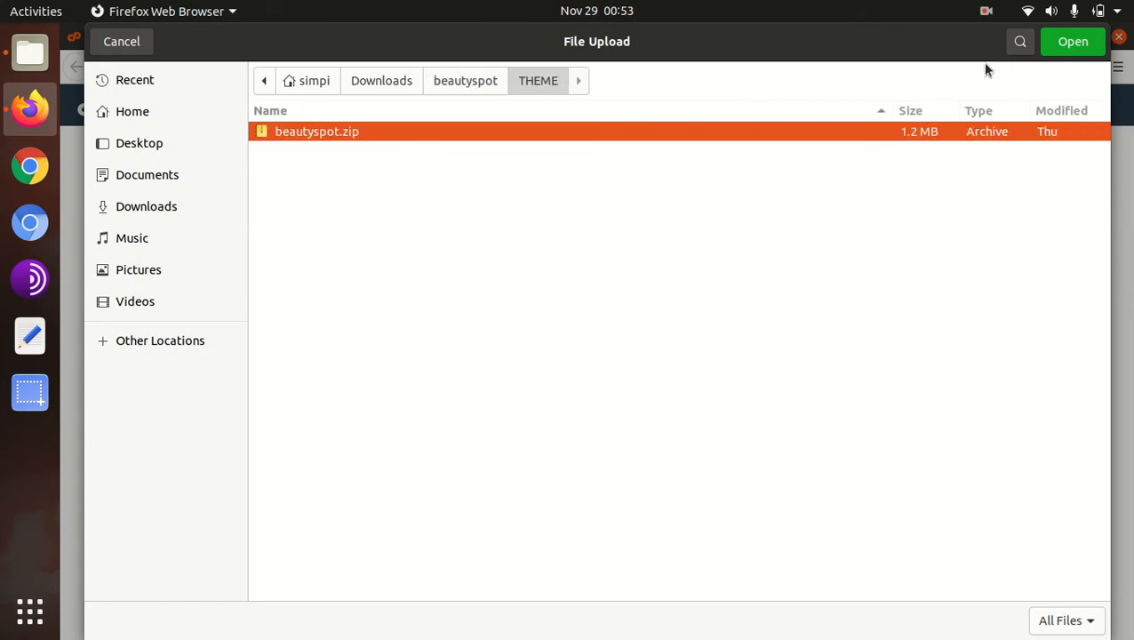
{"action": "left_click", "coordinate": [1071, 46]}
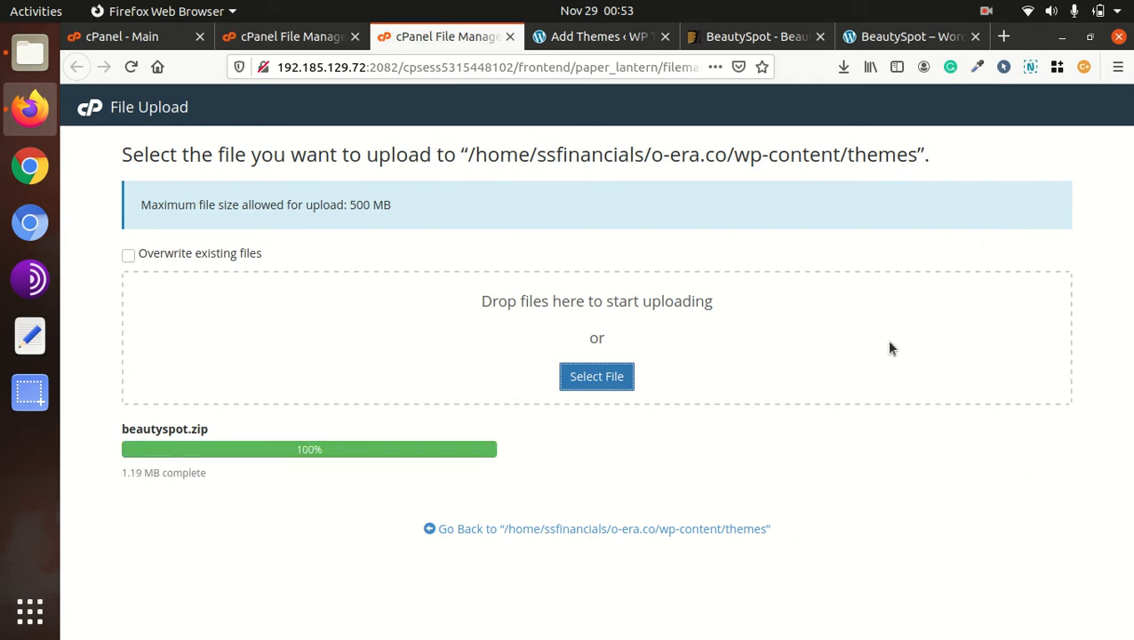
{"action": "left_click", "coordinate": [590, 530]}
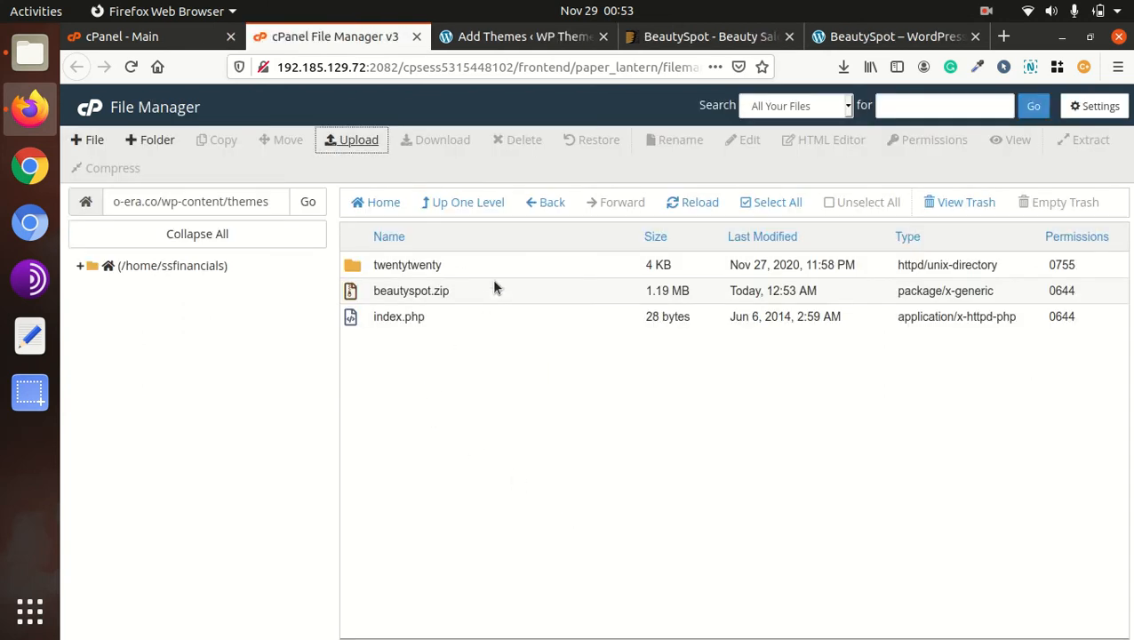
{"action": "left_click", "coordinate": [701, 205]}
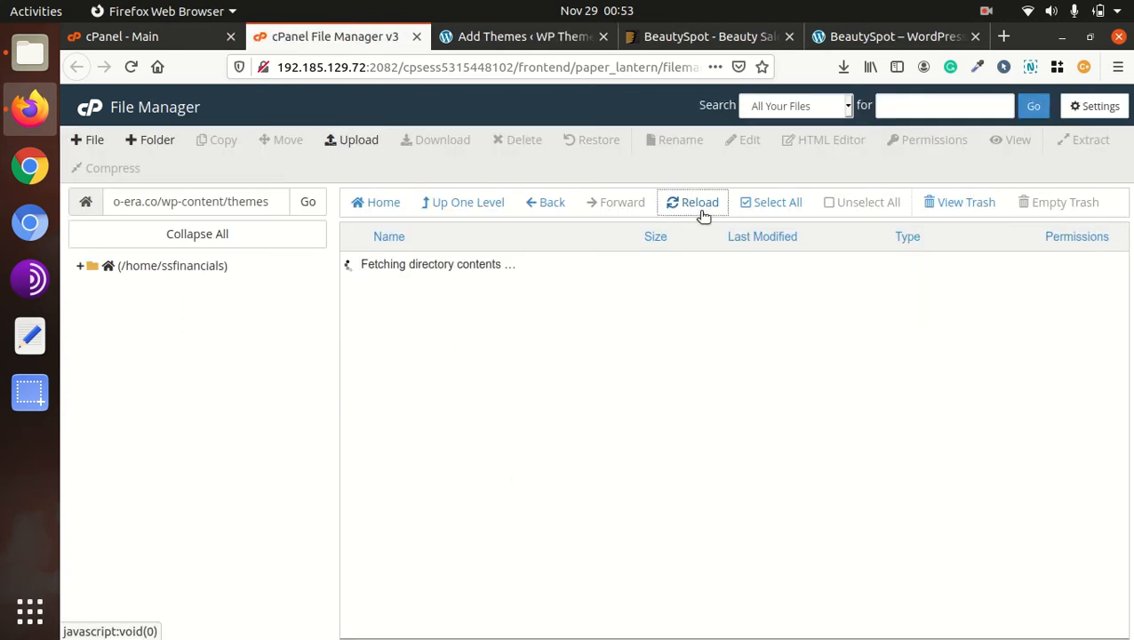
Extract beautyspot.zip into o-era.co/wp-content/themes and refresh the folder listing
{"action": "left_click", "coordinate": [471, 291]}
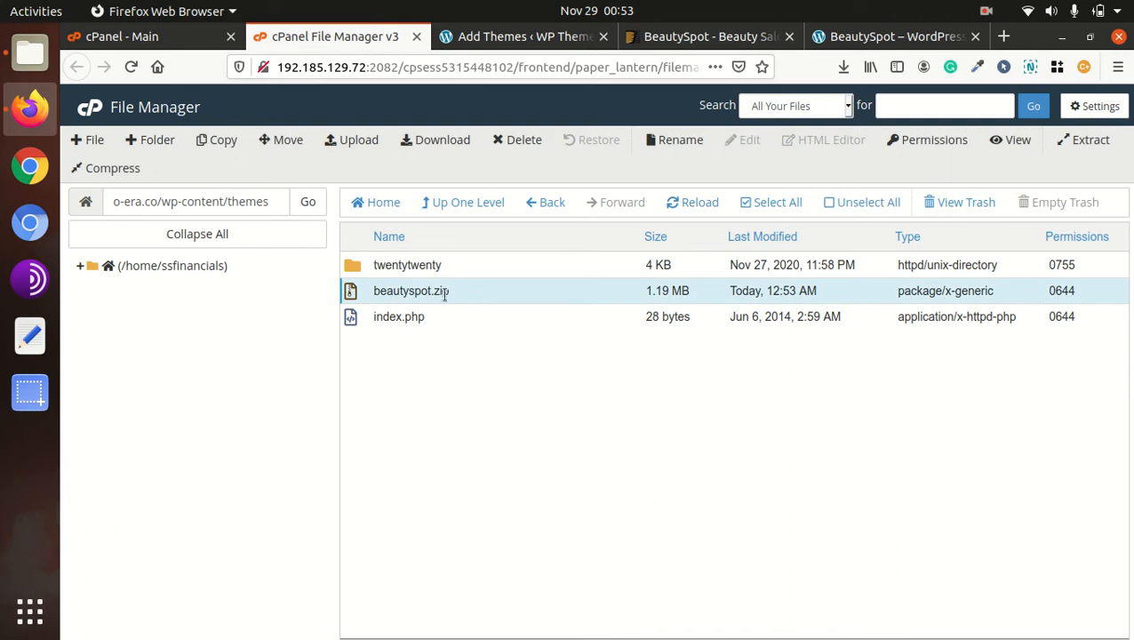
{"action": "right_click", "coordinate": [478, 294]}
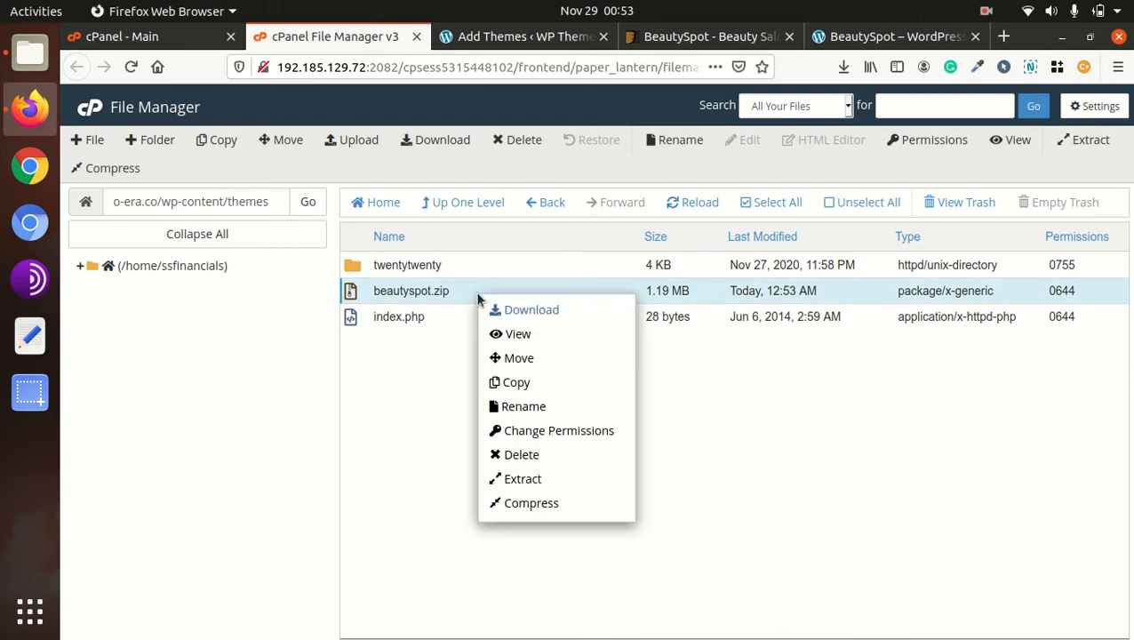
{"action": "left_click", "coordinate": [536, 478]}
{"action": "left_click", "coordinate": [693, 450]}
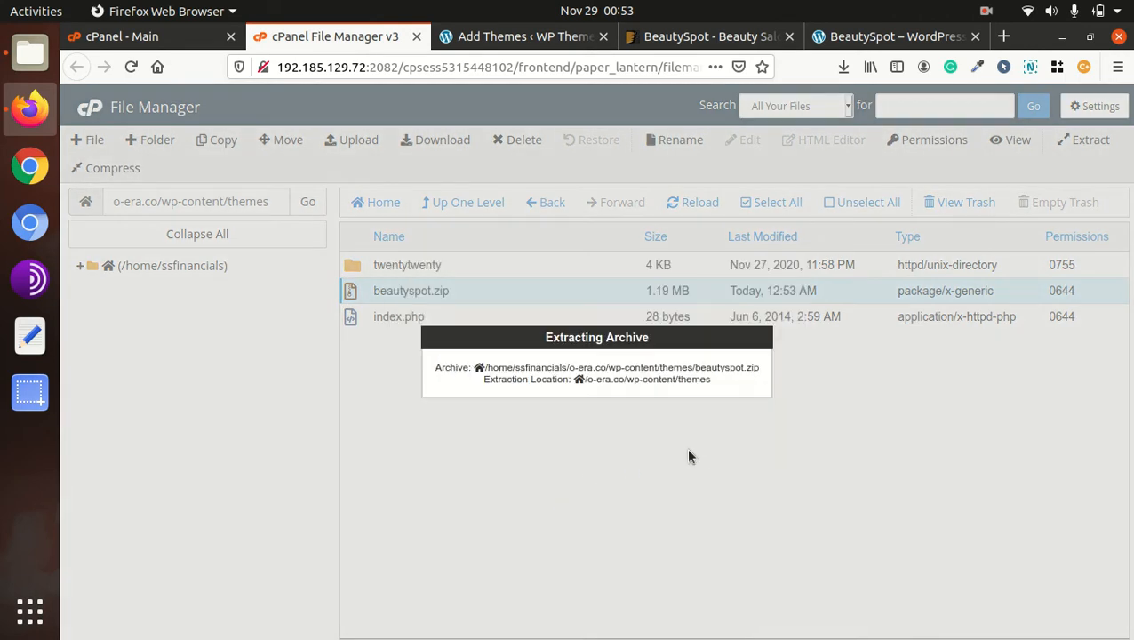
{"action": "left_click", "coordinate": [862, 534]}
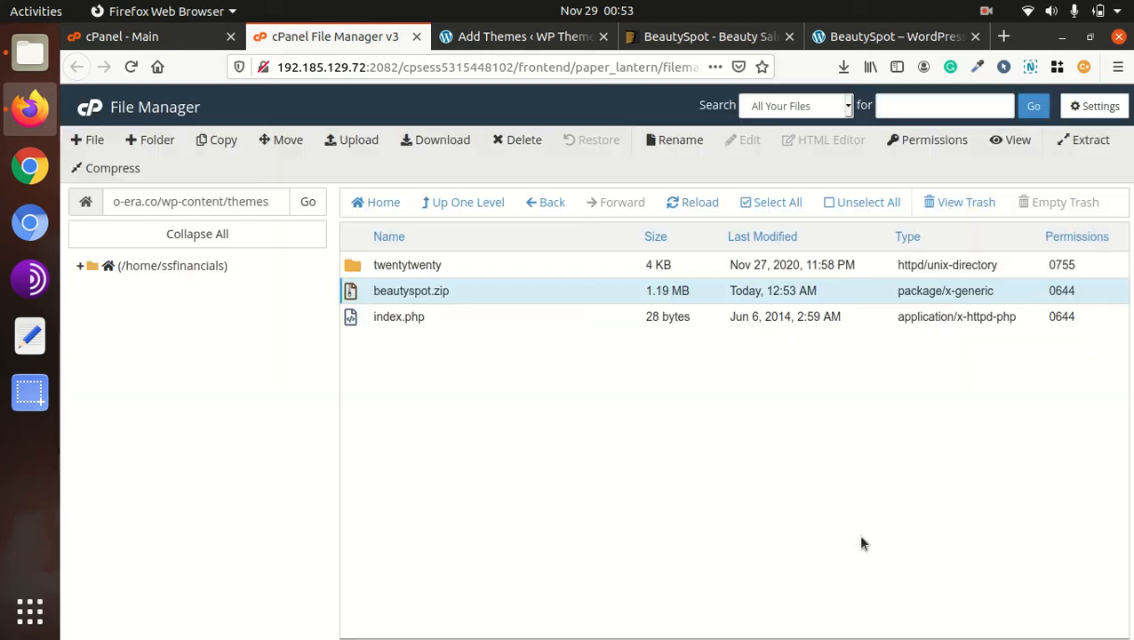
{"action": "left_click", "coordinate": [693, 212]}
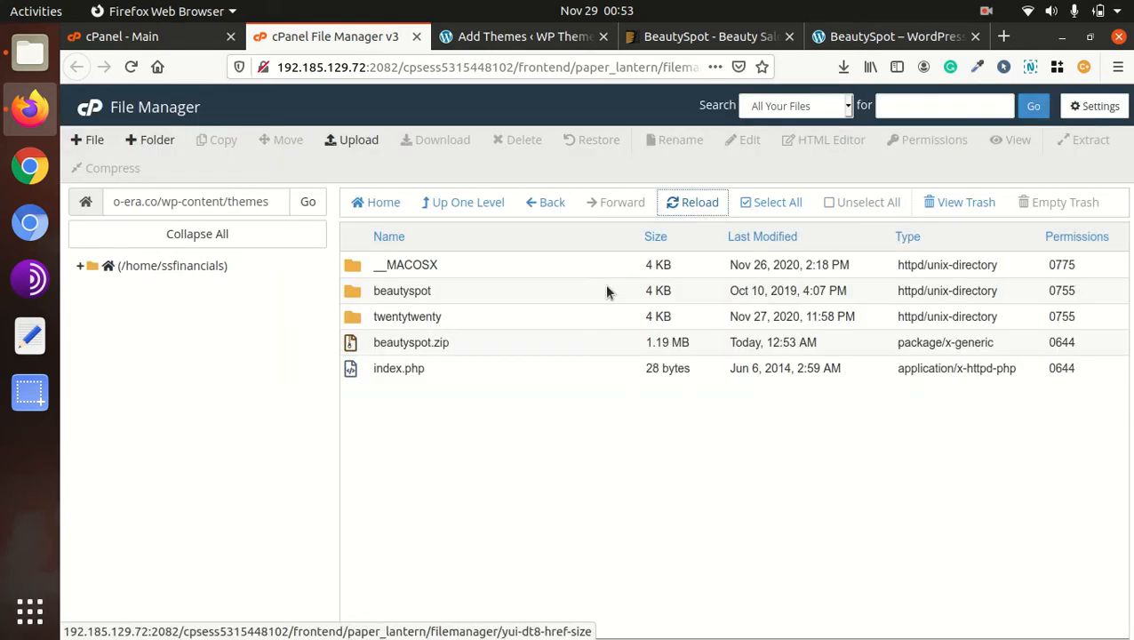
Permanently delete the __MACOSX folder and beautyspot.zip, skipping the trash, and check the contents of the extracted beautyspot folder
{"action": "left_click", "coordinate": [478, 272]}
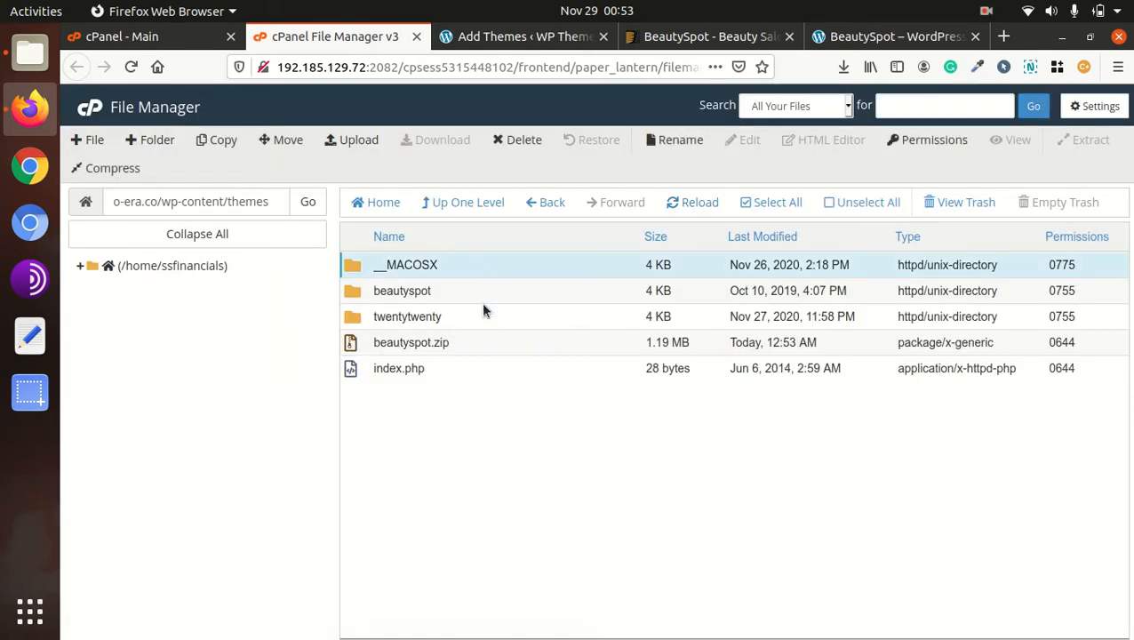
{"action": "left_click", "coordinate": [474, 346], "text": "ctrl"}
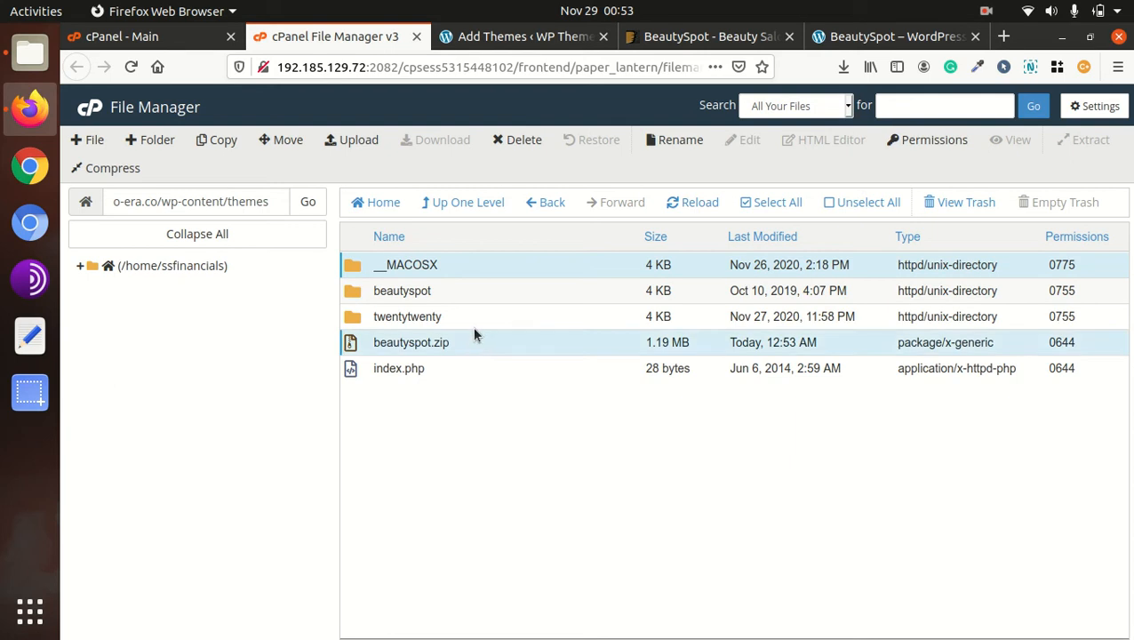
{"action": "left_click", "coordinate": [518, 153]}
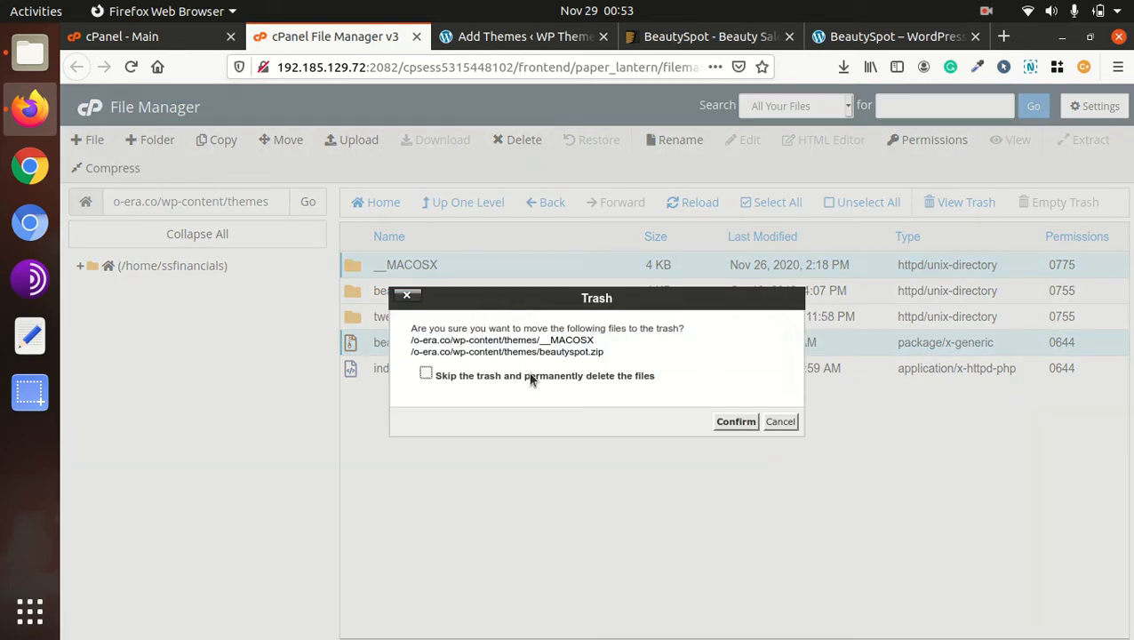
{"action": "left_click", "coordinate": [426, 375]}
{"action": "left_click", "coordinate": [727, 423]}
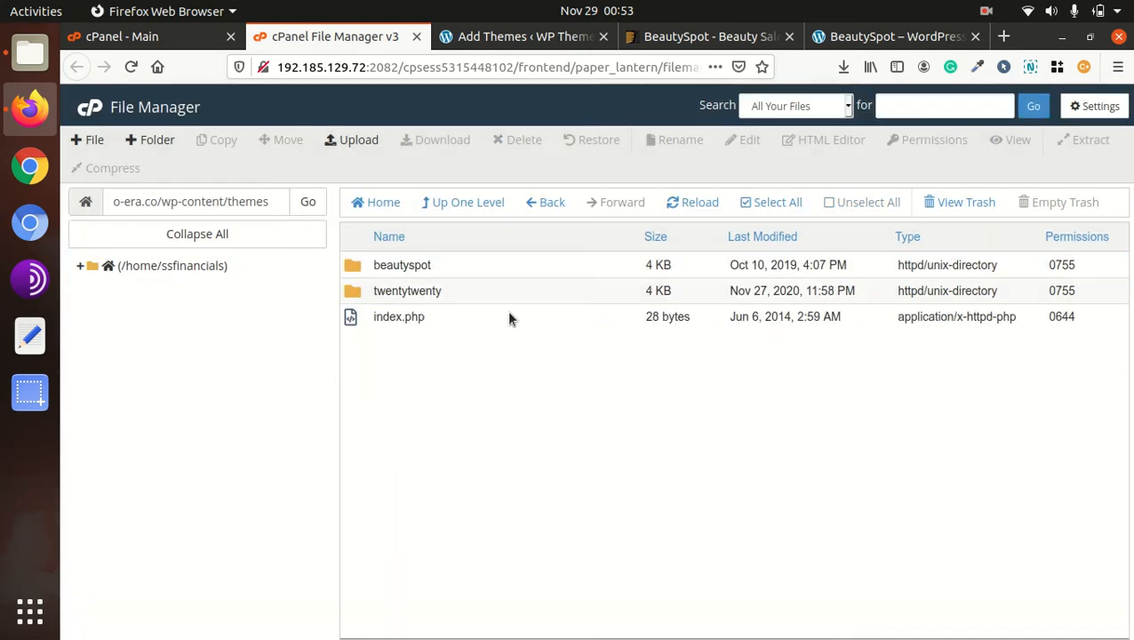
{"action": "double_click", "coordinate": [485, 265]}
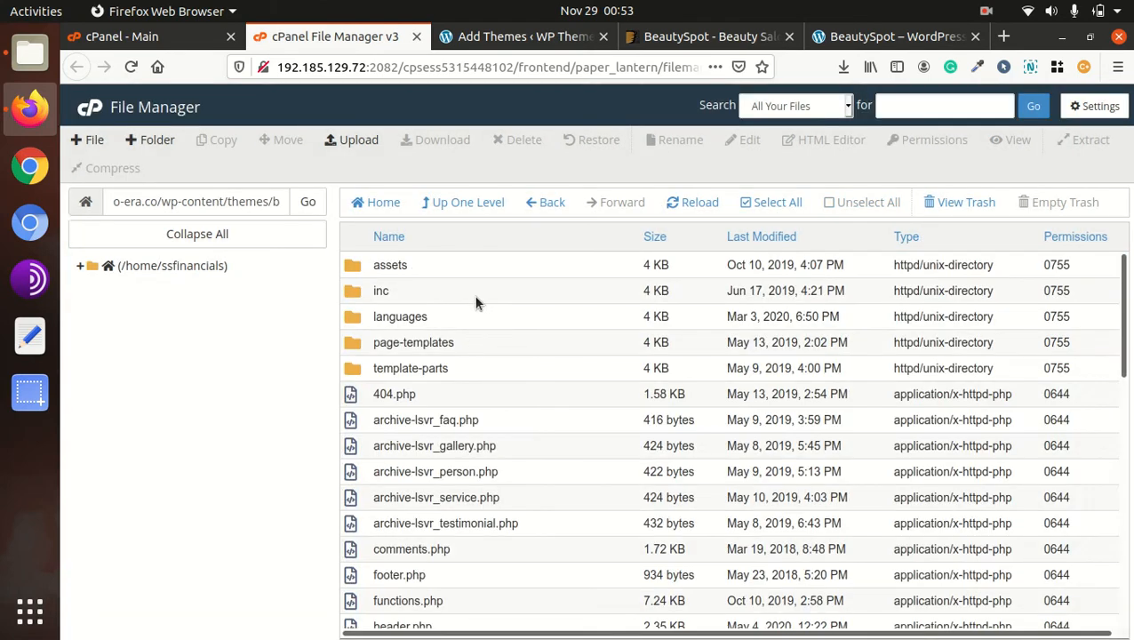
{"action": "left_click", "coordinate": [468, 204]}
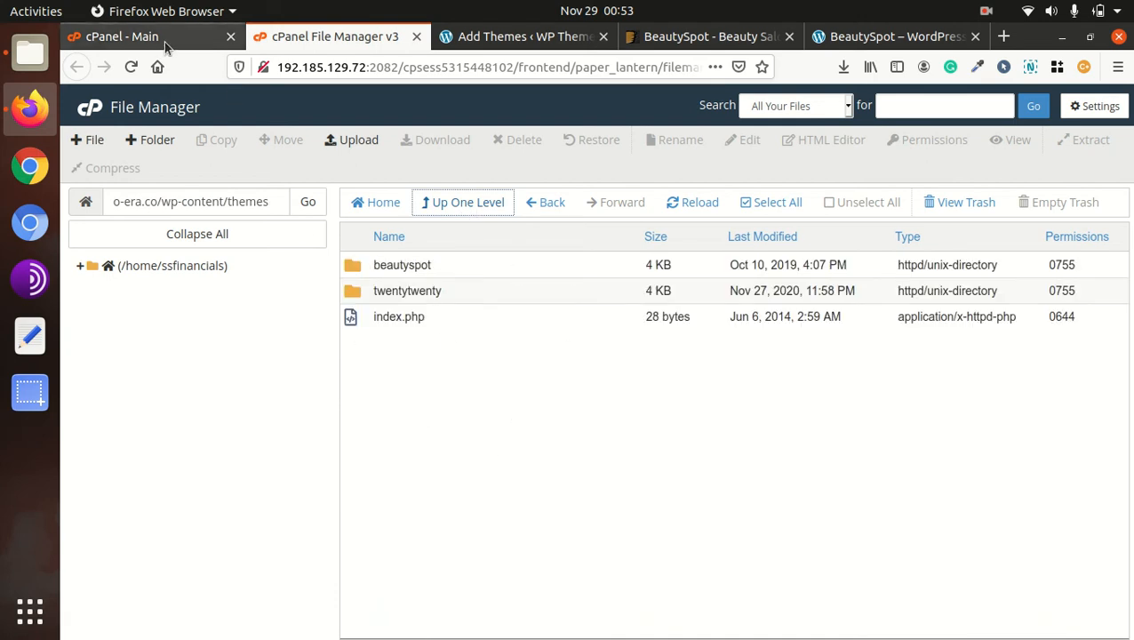
Return to the WordPress admin, list the installed themes and review the BeautySpot theme's details and description
{"action": "left_click", "coordinate": [499, 39]}
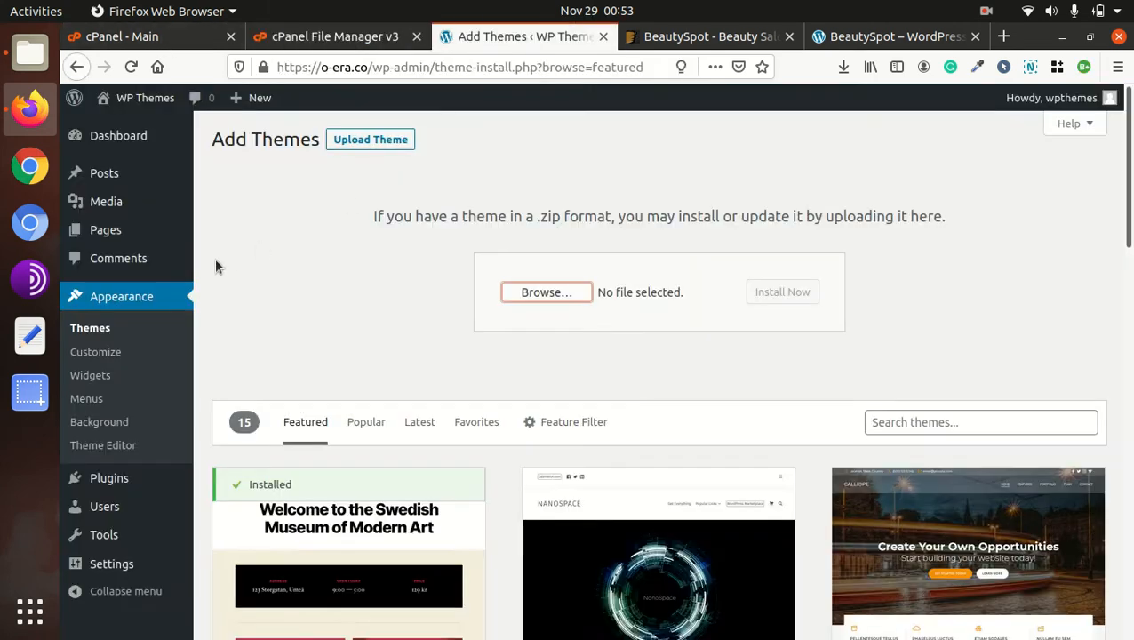
{"action": "left_click", "coordinate": [106, 331]}
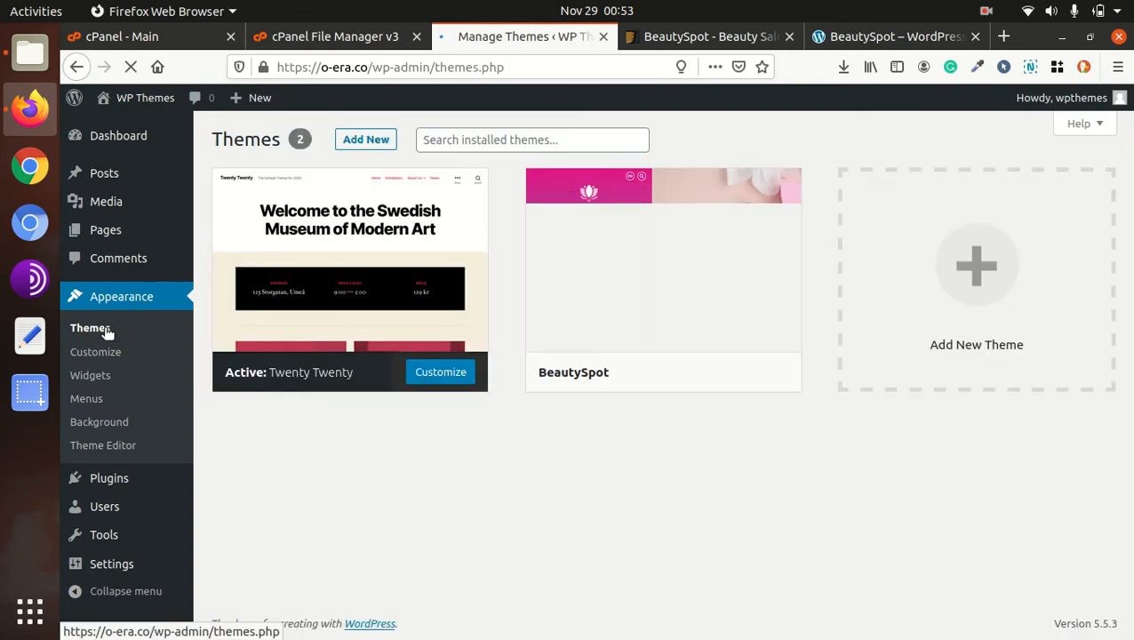
{"action": "mouse_move", "coordinate": [708, 299]}
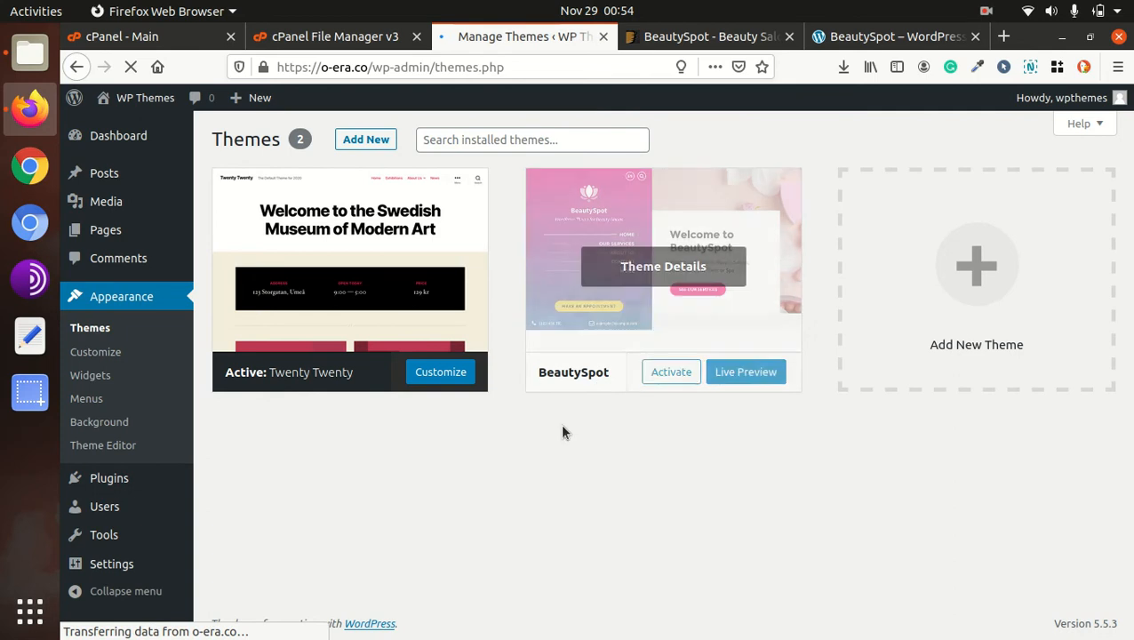
{"action": "left_click", "coordinate": [645, 280]}
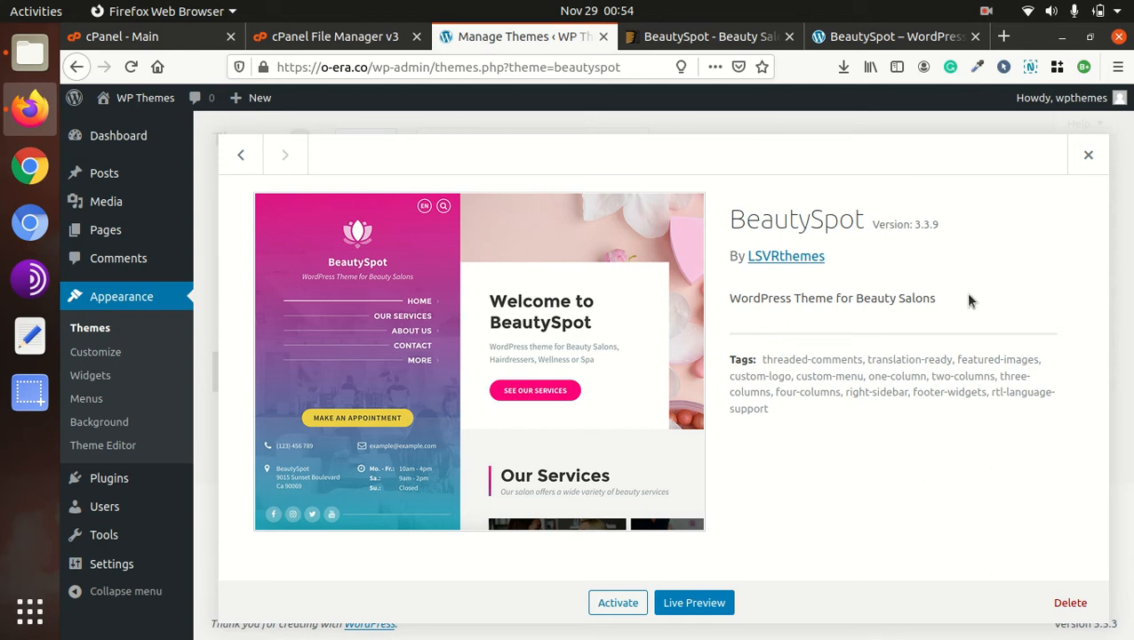
{"action": "left_click_drag", "start_coordinate": [726, 307], "coordinate": [938, 301]}
{"action": "left_click", "coordinate": [1003, 316]}
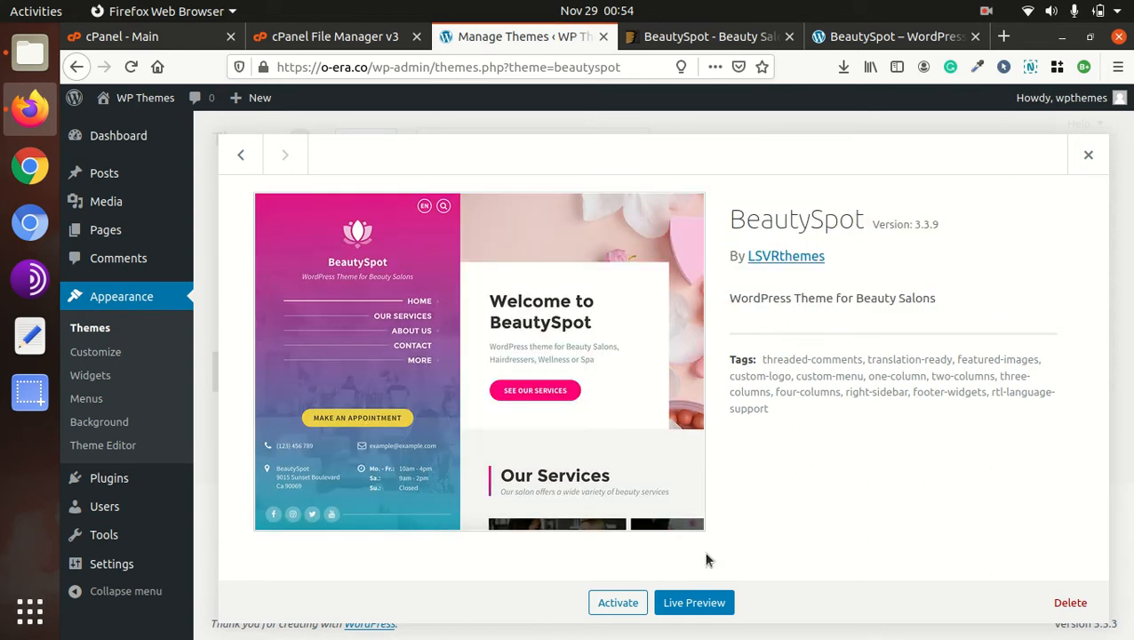
Activate the BeautySpot theme and open its list of recommended plugins for installation, reviewing the whole list
{"action": "left_click", "coordinate": [619, 608]}
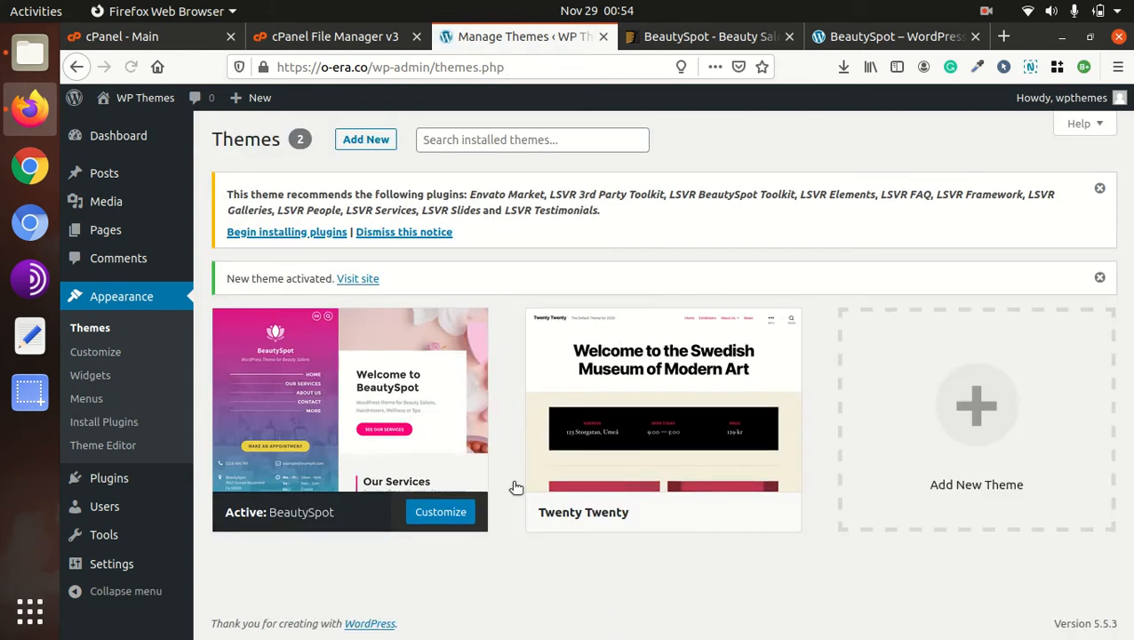
{"action": "left_click", "coordinate": [266, 235]}
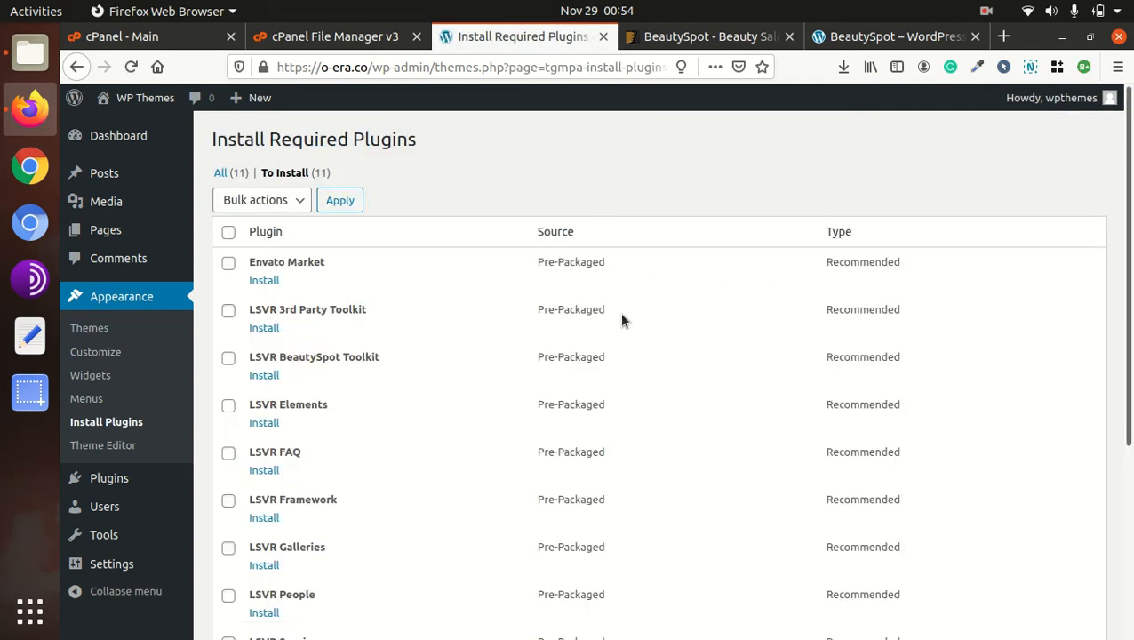
{"action": "scroll", "coordinate": [844, 342], "scroll_direction": "down", "scroll_amount": 5}
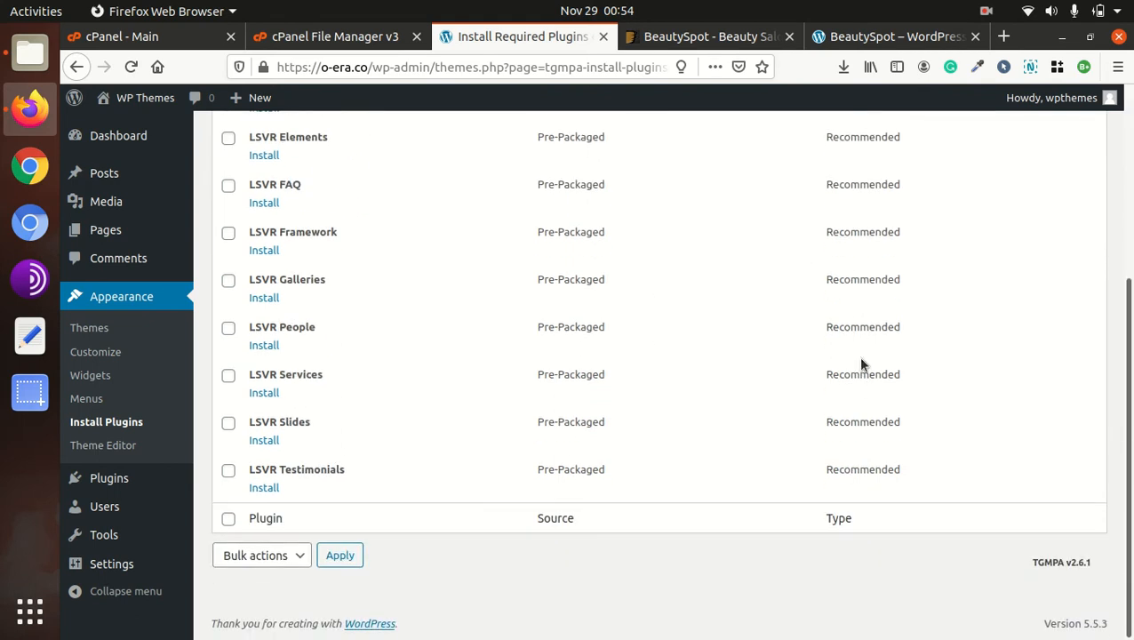
{"action": "scroll", "coordinate": [859, 357], "scroll_direction": "up", "scroll_amount": 5}
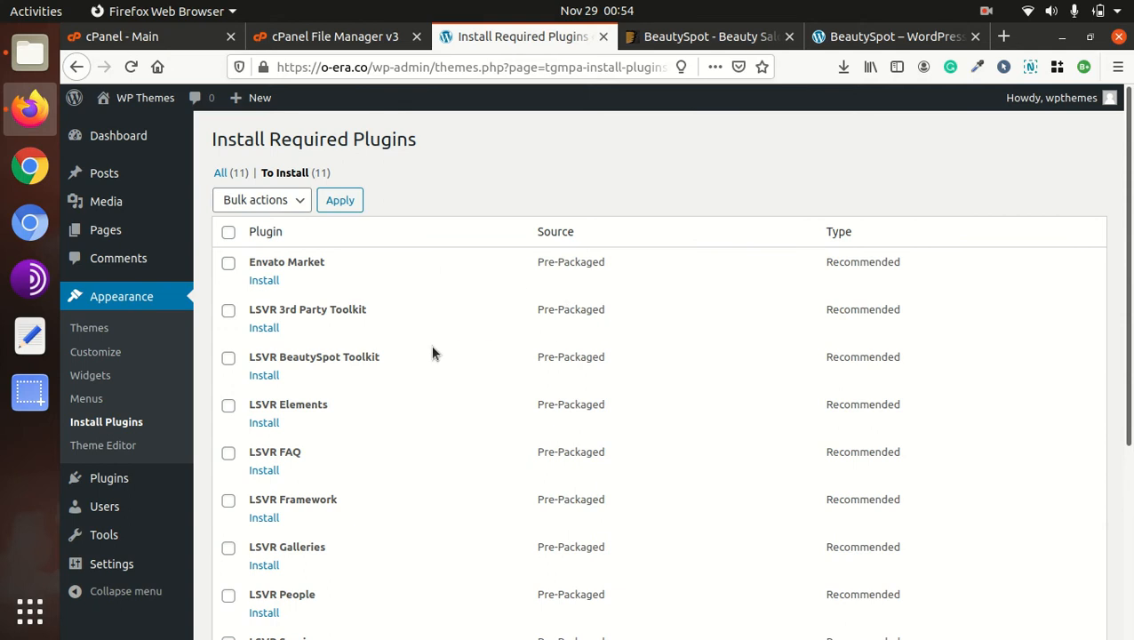
Install and activate the LSVR 3rd Party Toolkit and LSVR BeautySpot Toolkit plugins individually
{"action": "left_click", "coordinate": [265, 329]}
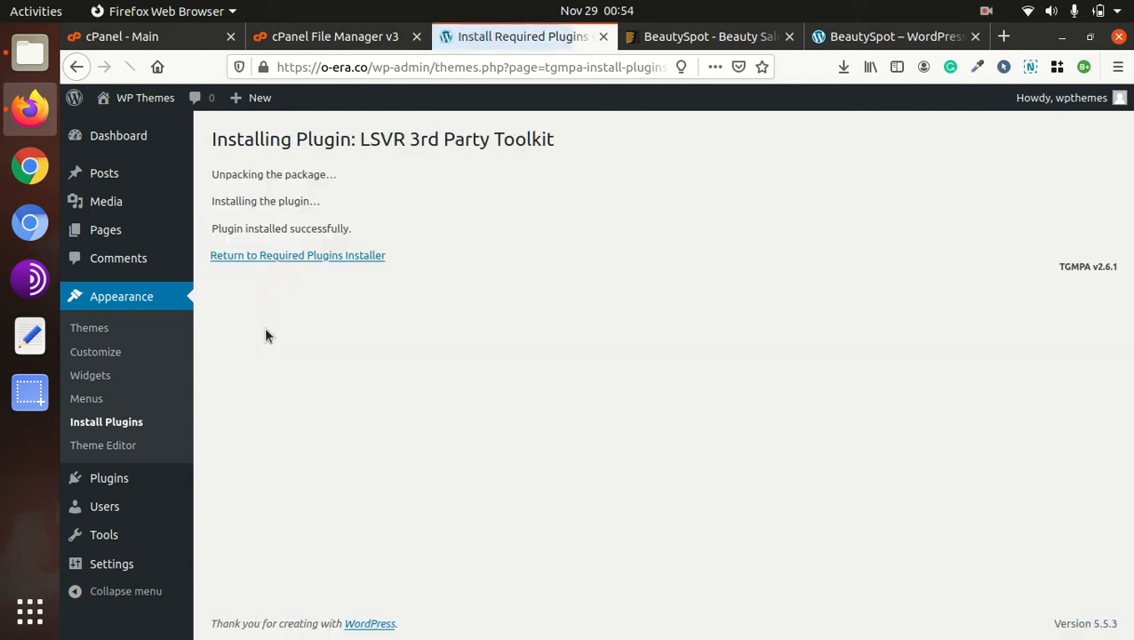
{"action": "left_click", "coordinate": [293, 256]}
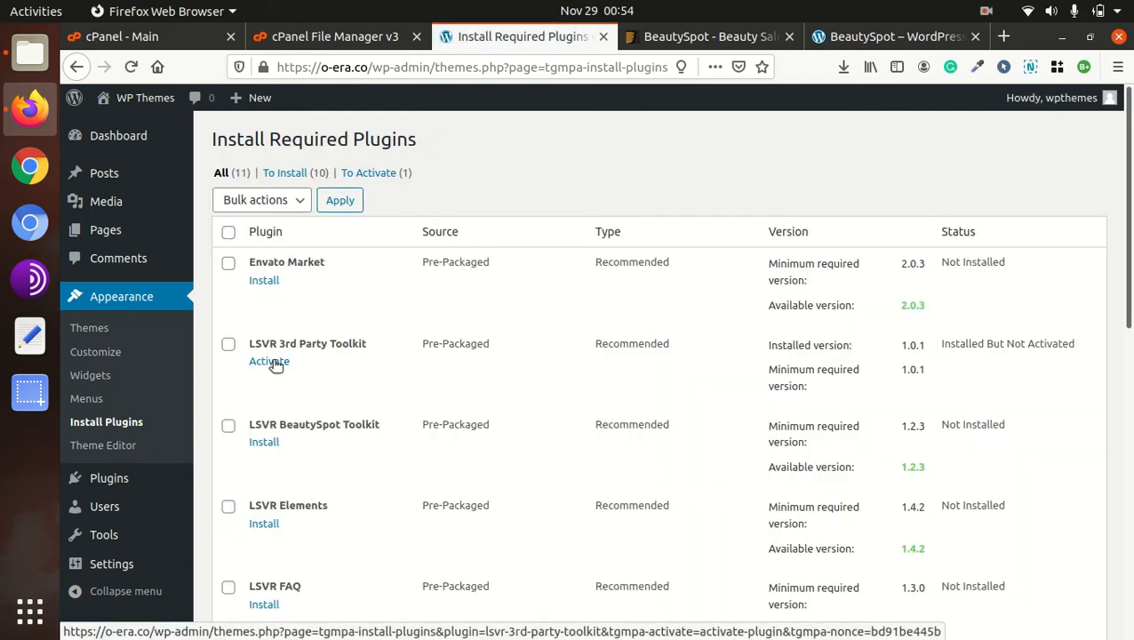
{"action": "left_click", "coordinate": [269, 361]}
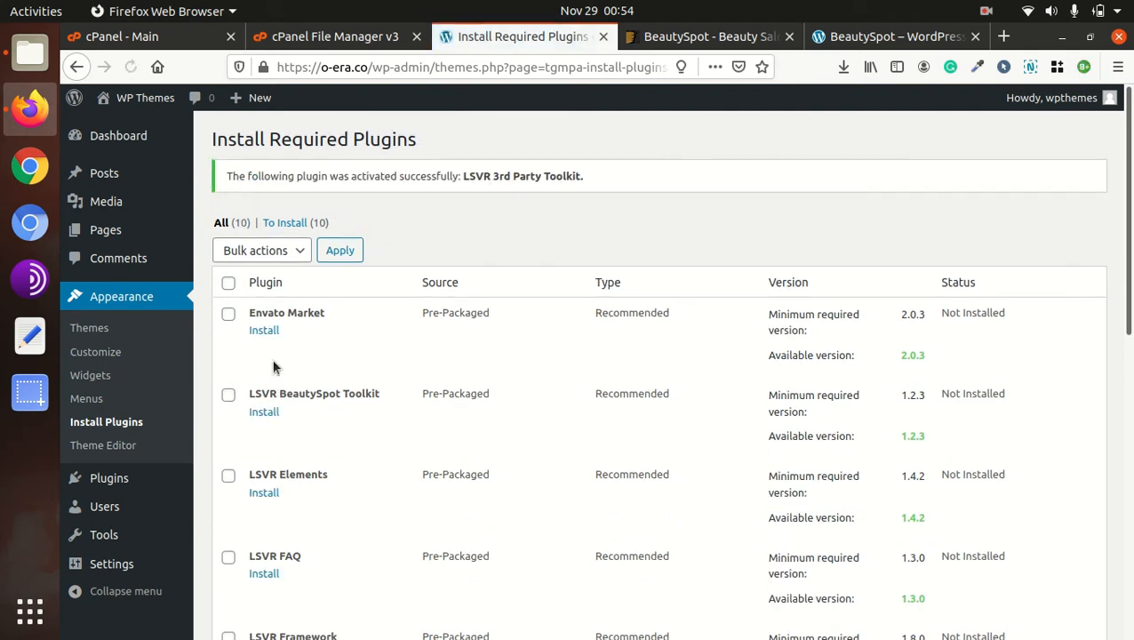
{"action": "left_click", "coordinate": [263, 412]}
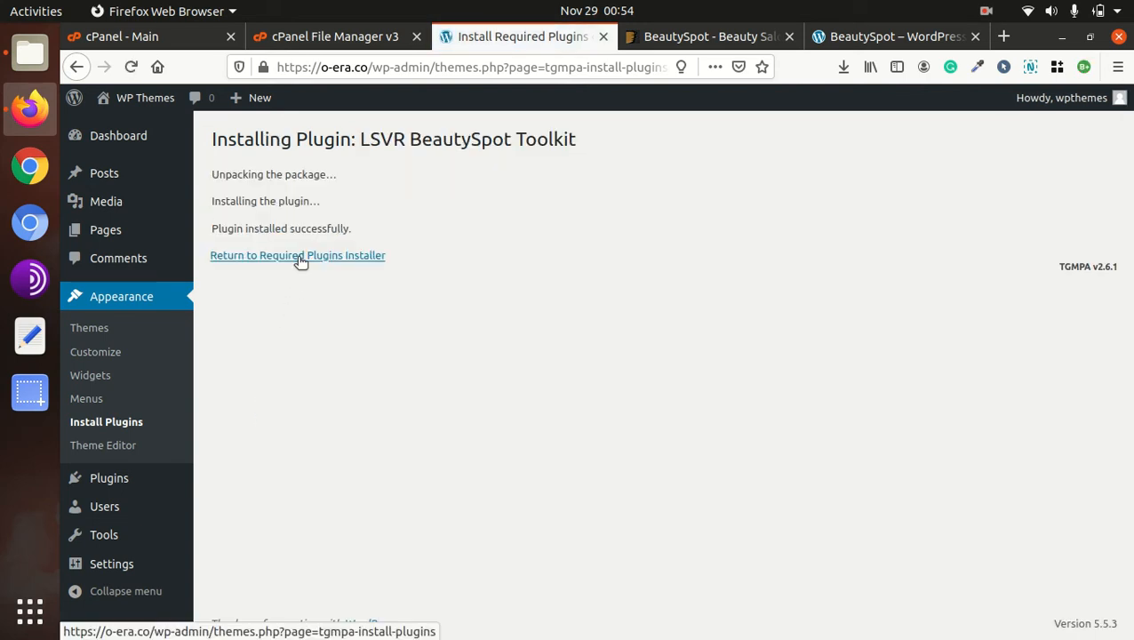
{"action": "left_click", "coordinate": [301, 256]}
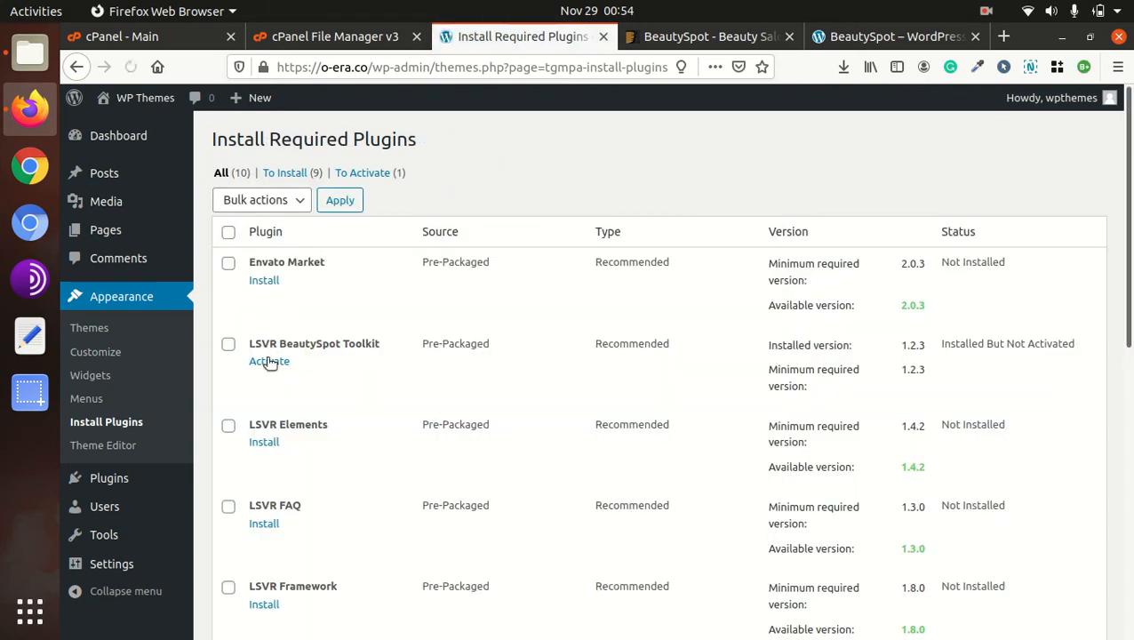
{"action": "left_click", "coordinate": [269, 364]}
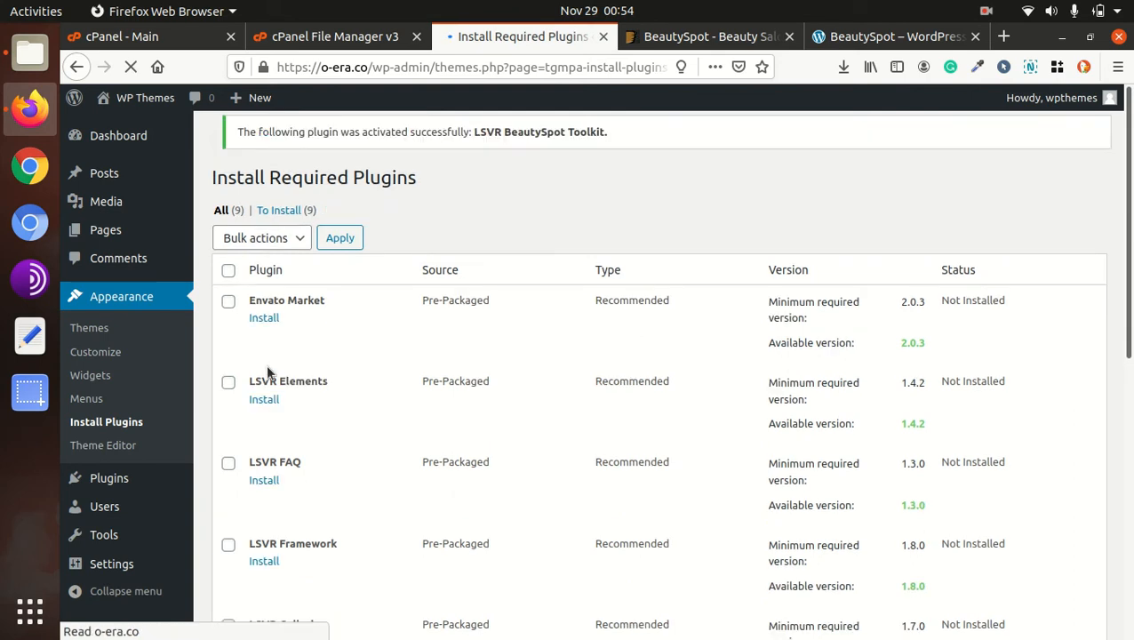
Install and activate the LSVR Elements and LSVR FAQ plugins individually from the required plugins list
{"action": "left_click", "coordinate": [264, 413]}
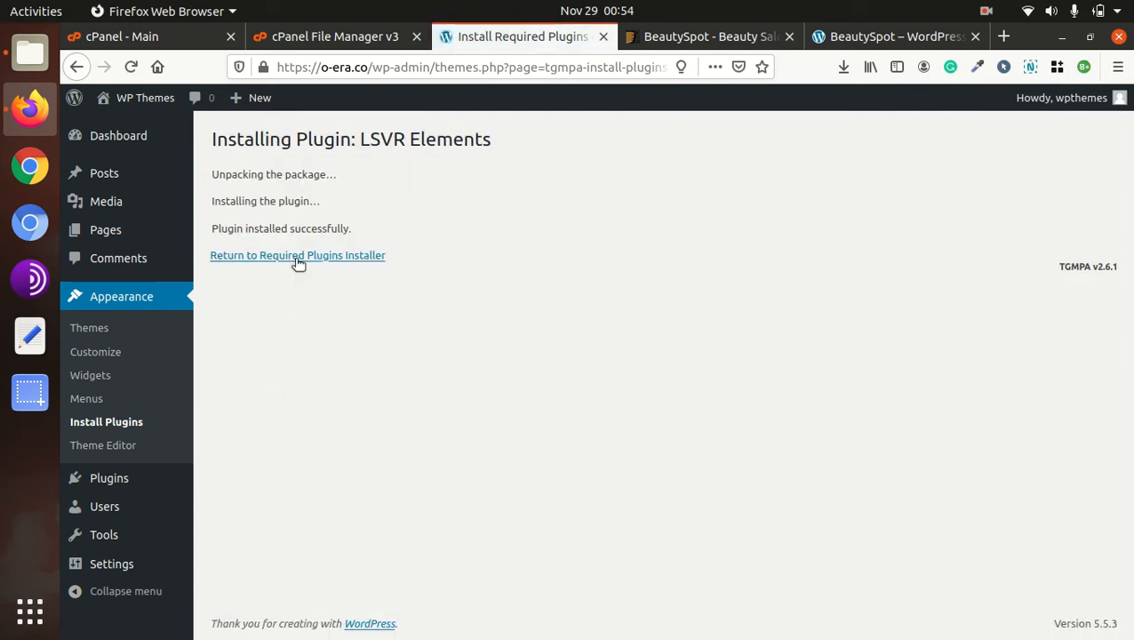
{"action": "left_click", "coordinate": [297, 255]}
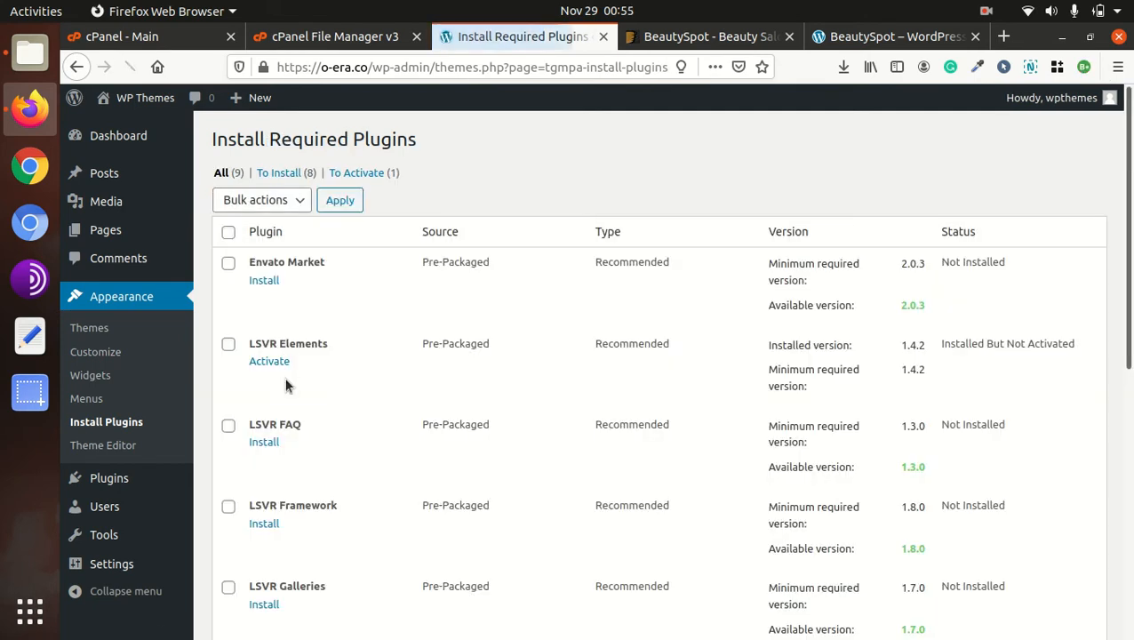
{"action": "left_click", "coordinate": [279, 361]}
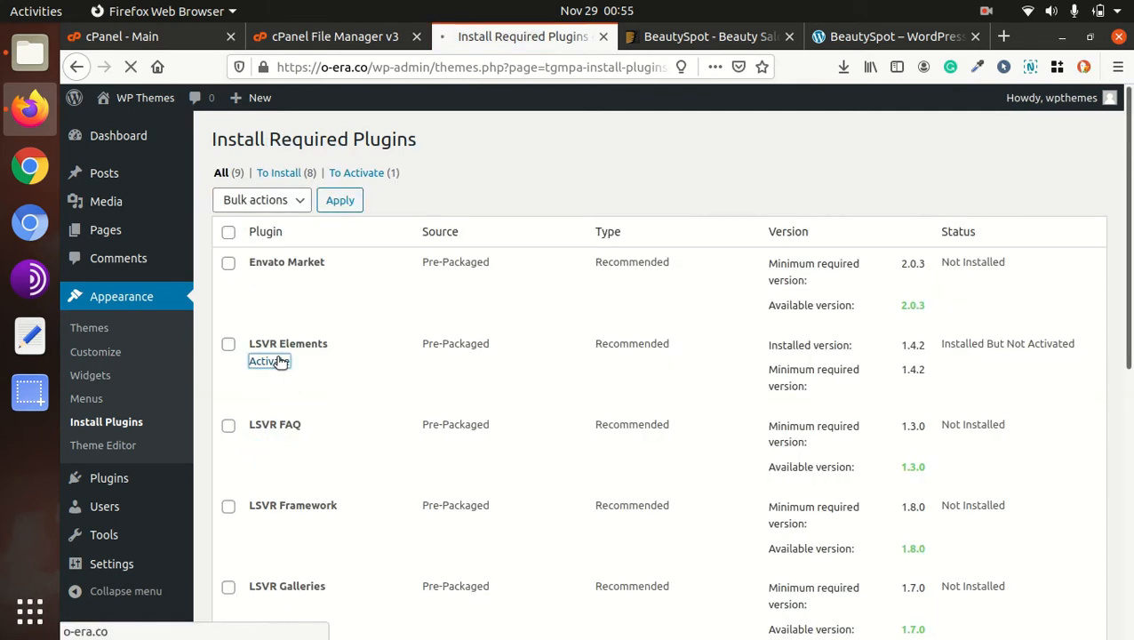
{"action": "left_click", "coordinate": [266, 411]}
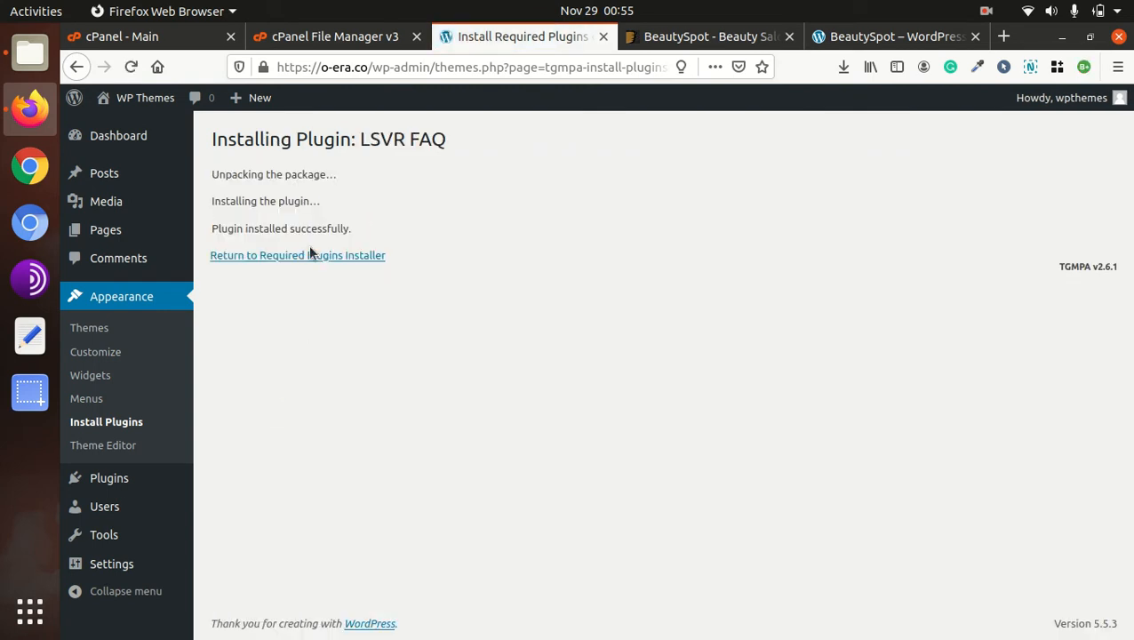
{"action": "left_click", "coordinate": [307, 258]}
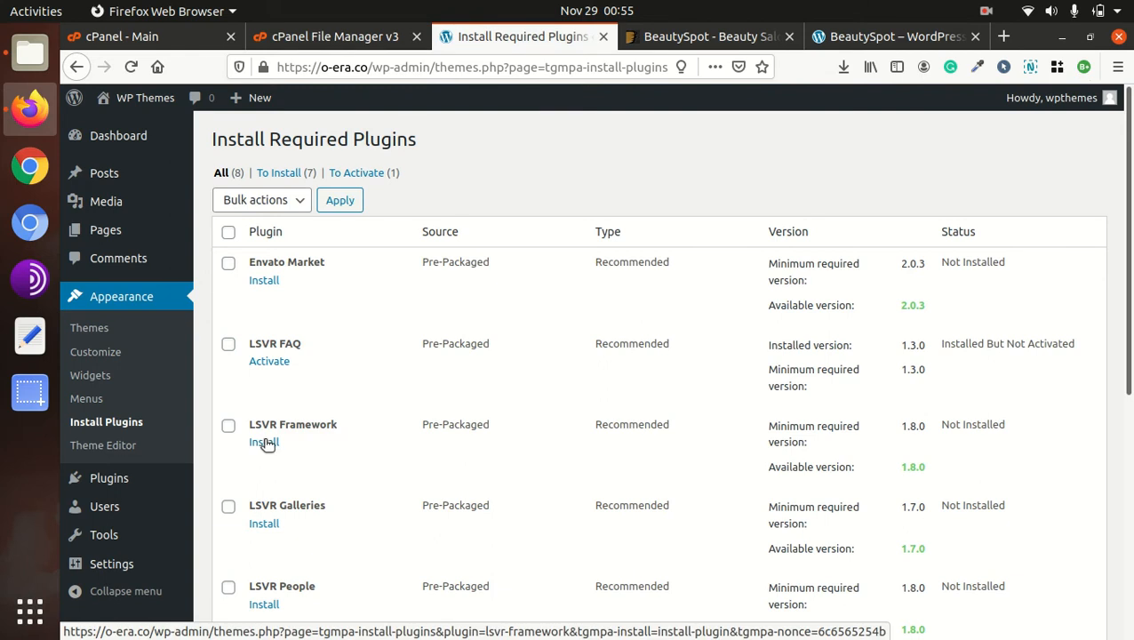
{"action": "left_click", "coordinate": [265, 362]}
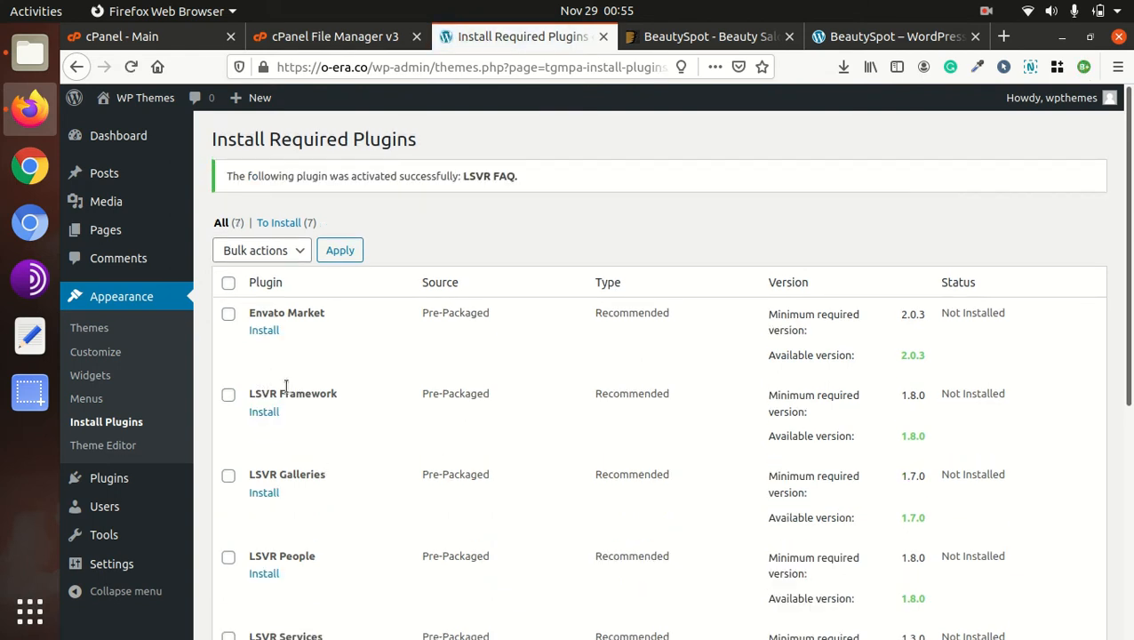
Install and activate the LSVR Framework and LSVR Galleries plugins individually from the required plugins list
{"action": "left_click", "coordinate": [263, 413]}
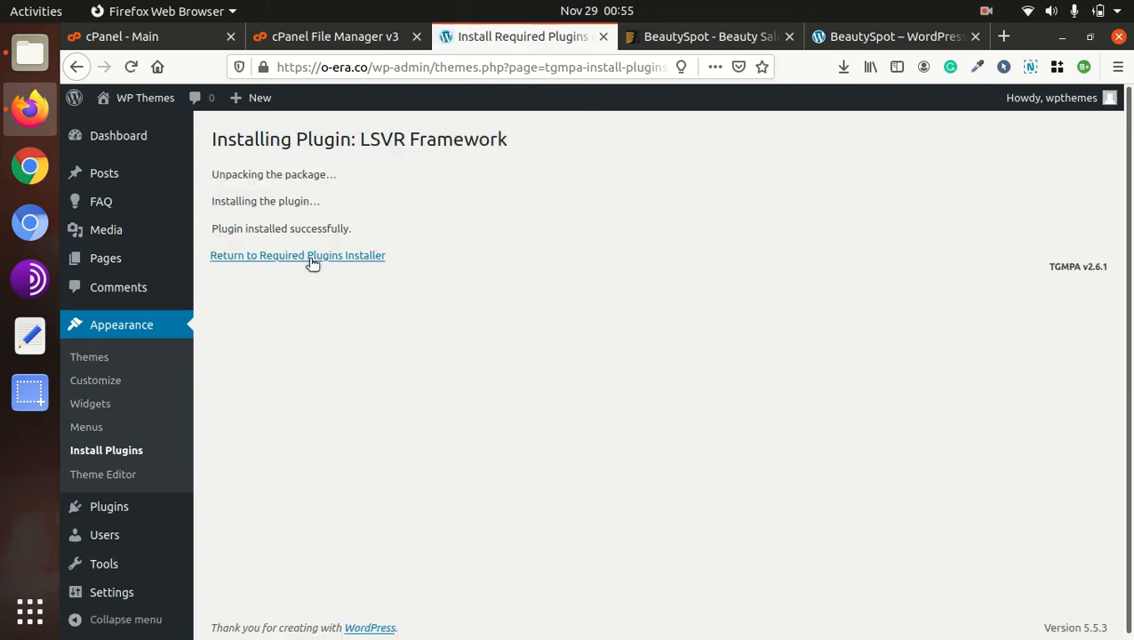
{"action": "left_click", "coordinate": [311, 256]}
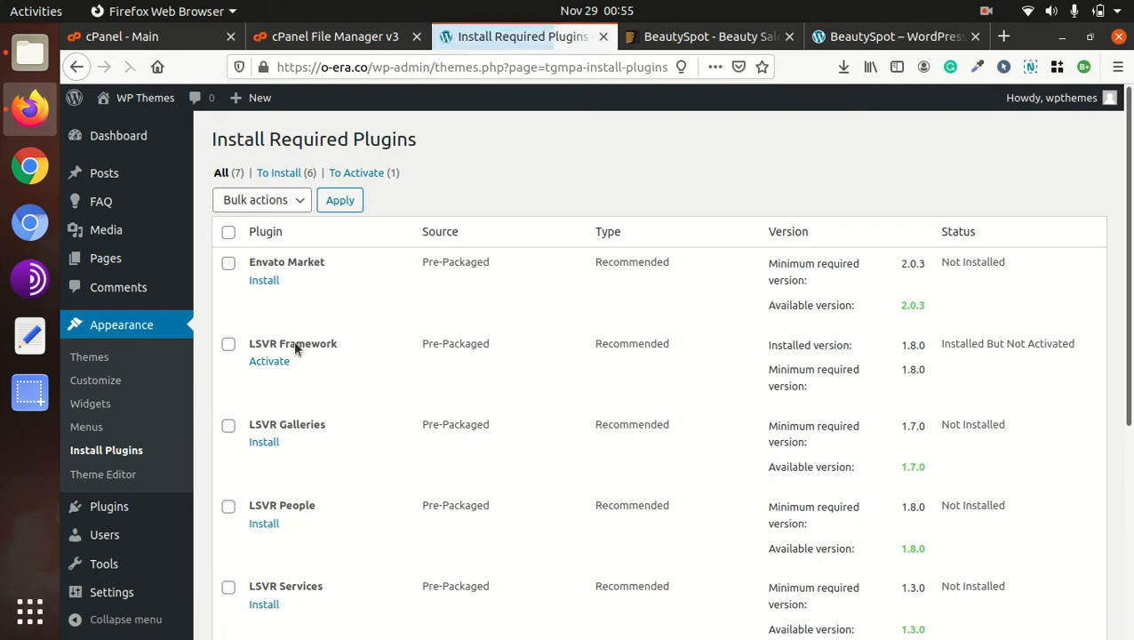
{"action": "left_click", "coordinate": [271, 361]}
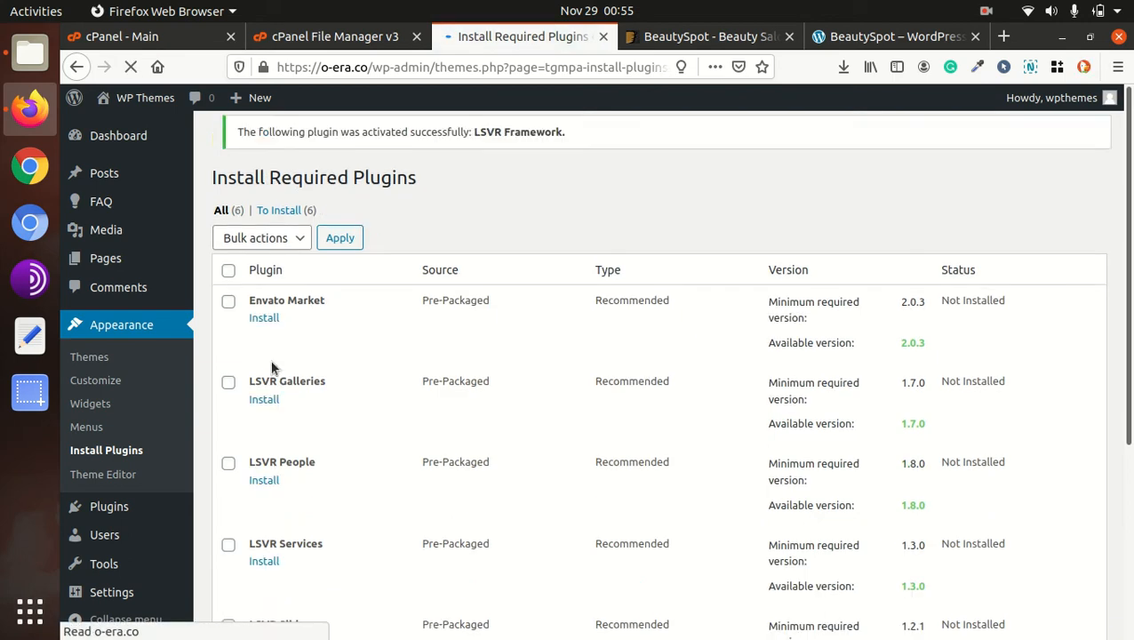
{"action": "left_click", "coordinate": [264, 413]}
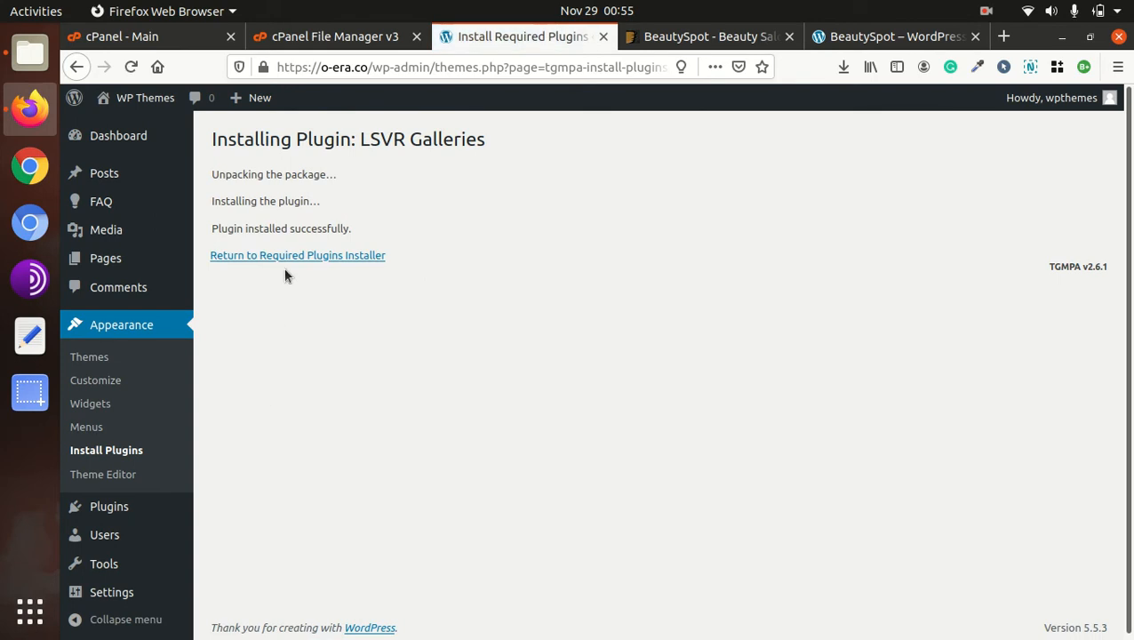
{"action": "left_click", "coordinate": [290, 259]}
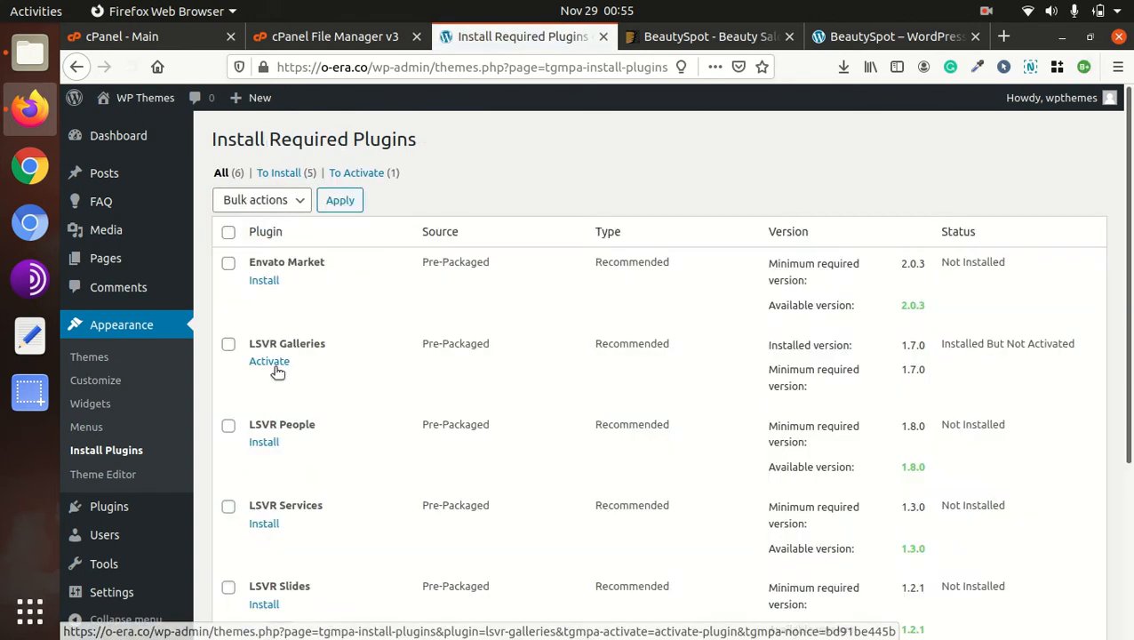
{"action": "left_click", "coordinate": [270, 363]}
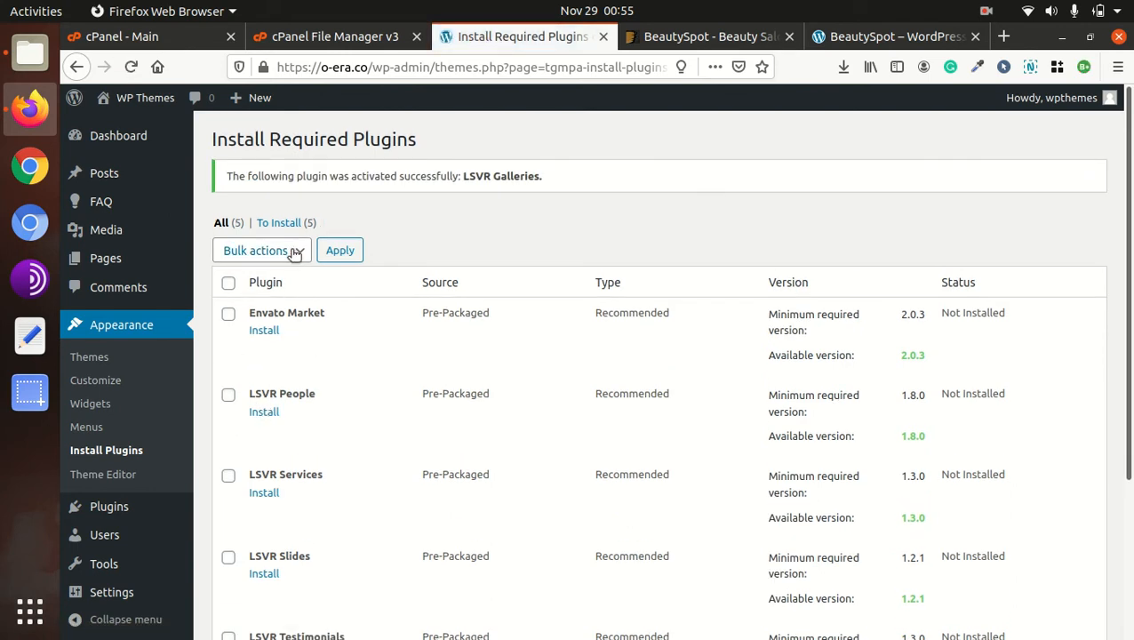
Install and activate the LSVR People and LSVR Services plugins individually, without applying a bulk action
{"action": "left_click", "coordinate": [292, 253]}
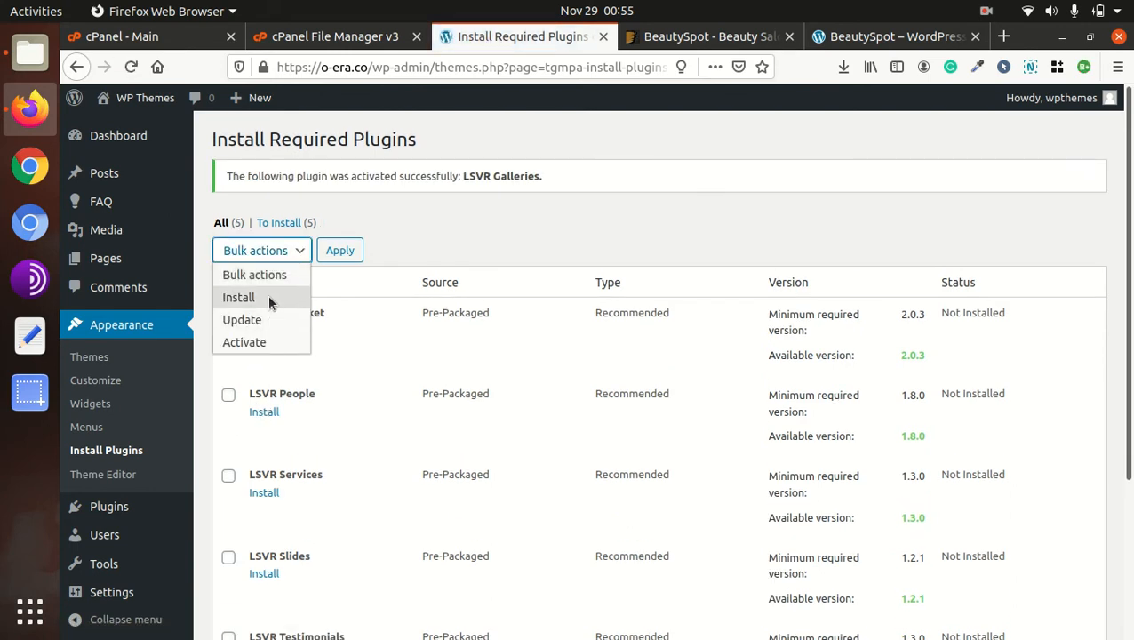
{"action": "left_click", "coordinate": [462, 253]}
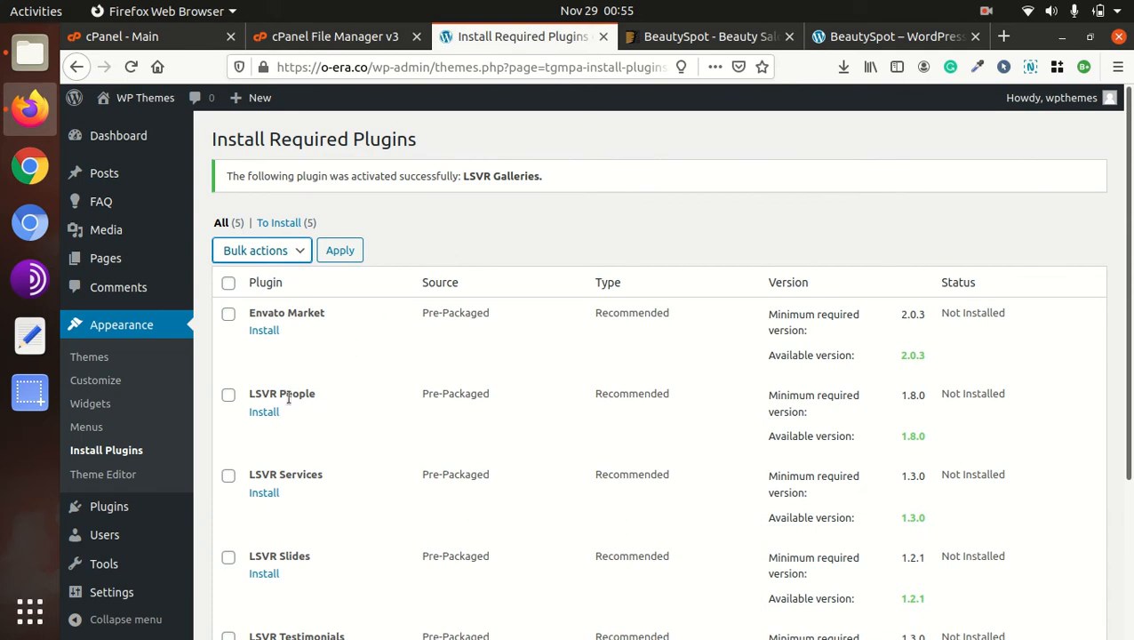
{"action": "left_click", "coordinate": [264, 413]}
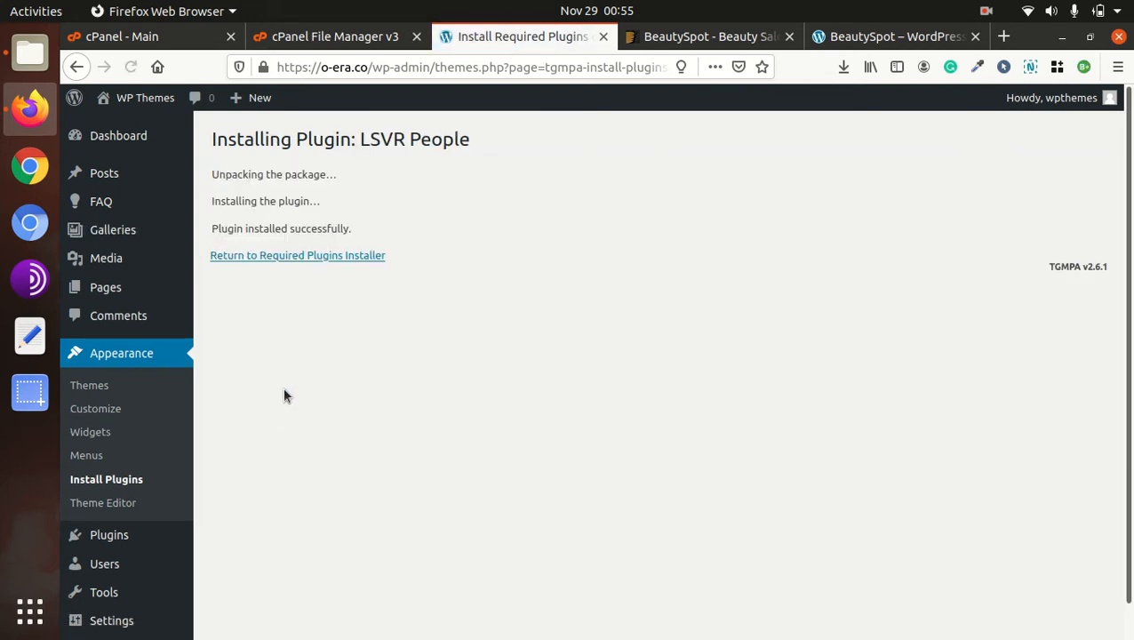
{"action": "left_click", "coordinate": [308, 256]}
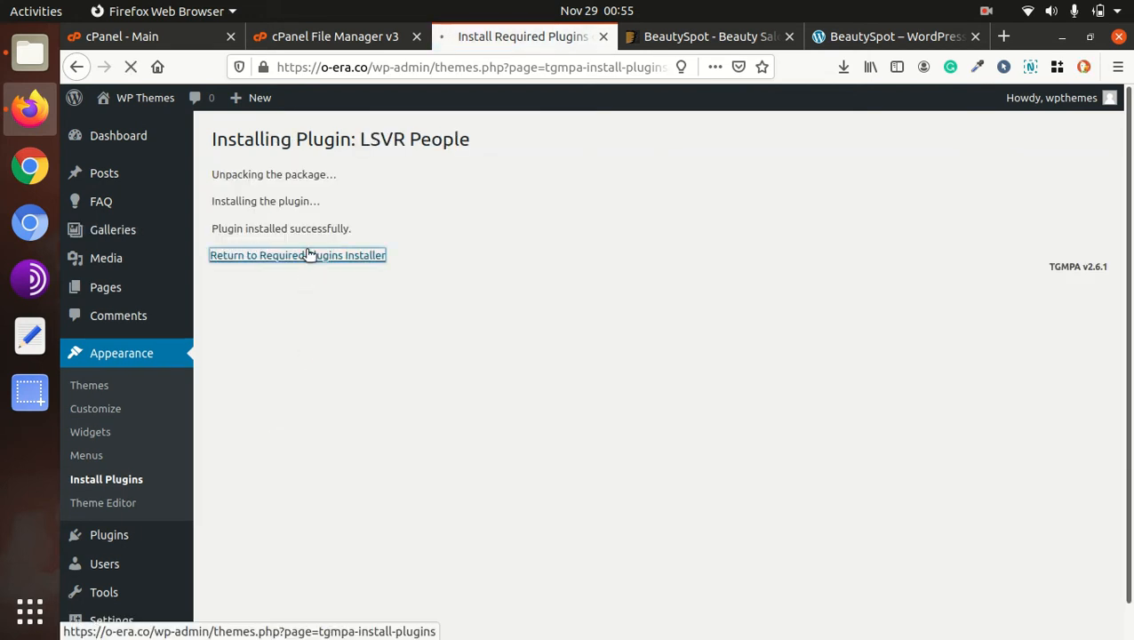
{"action": "left_click", "coordinate": [269, 362]}
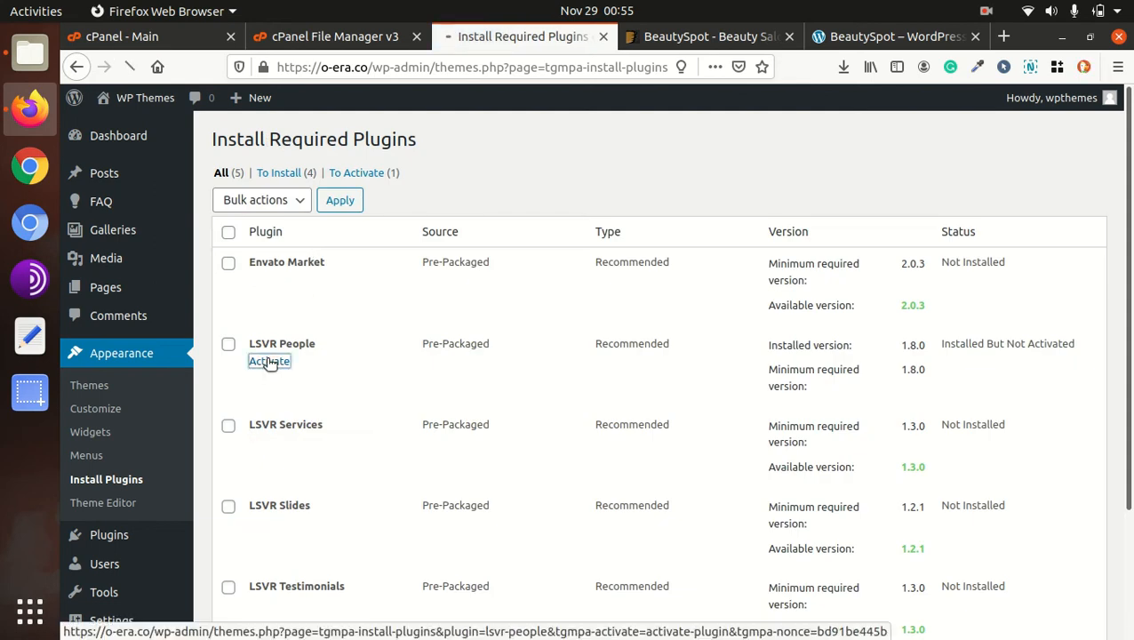
{"action": "left_click", "coordinate": [264, 412]}
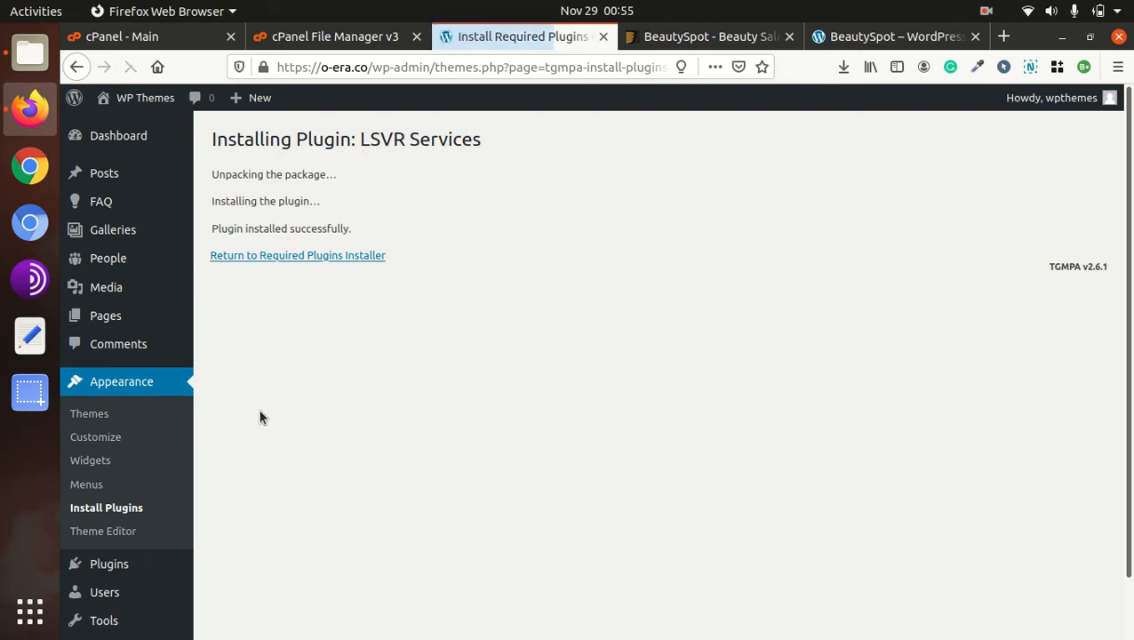
{"action": "left_click", "coordinate": [290, 256]}
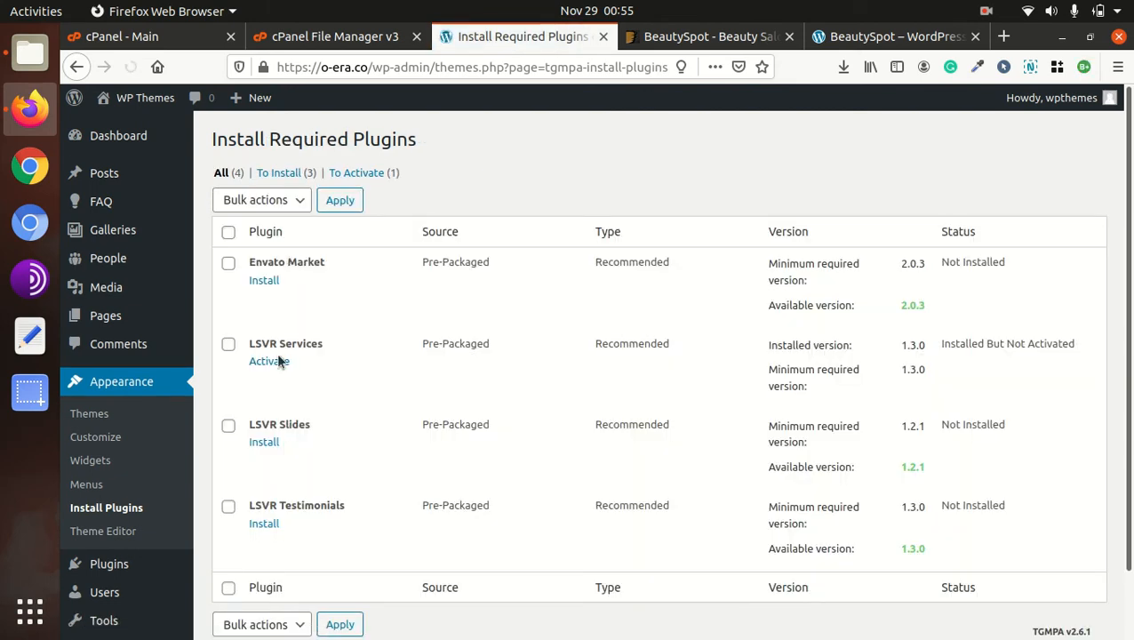
{"action": "left_click", "coordinate": [279, 363]}
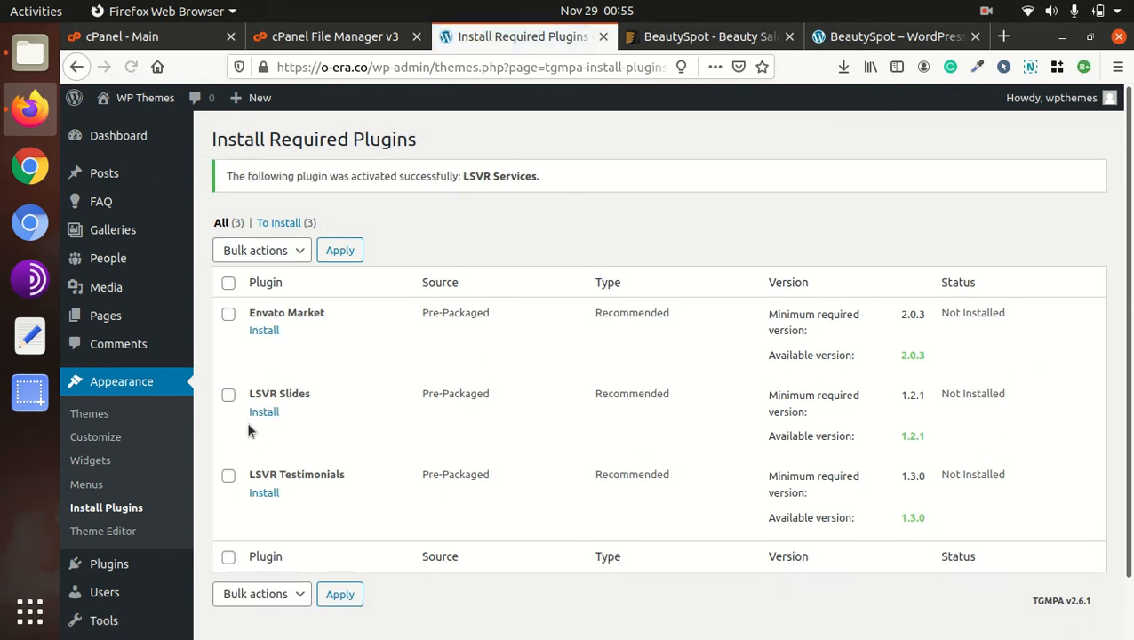
Install and activate the LSVR Slides and LSVR Testimonials plugins individually from the required plugins list
{"action": "left_click", "coordinate": [263, 414]}
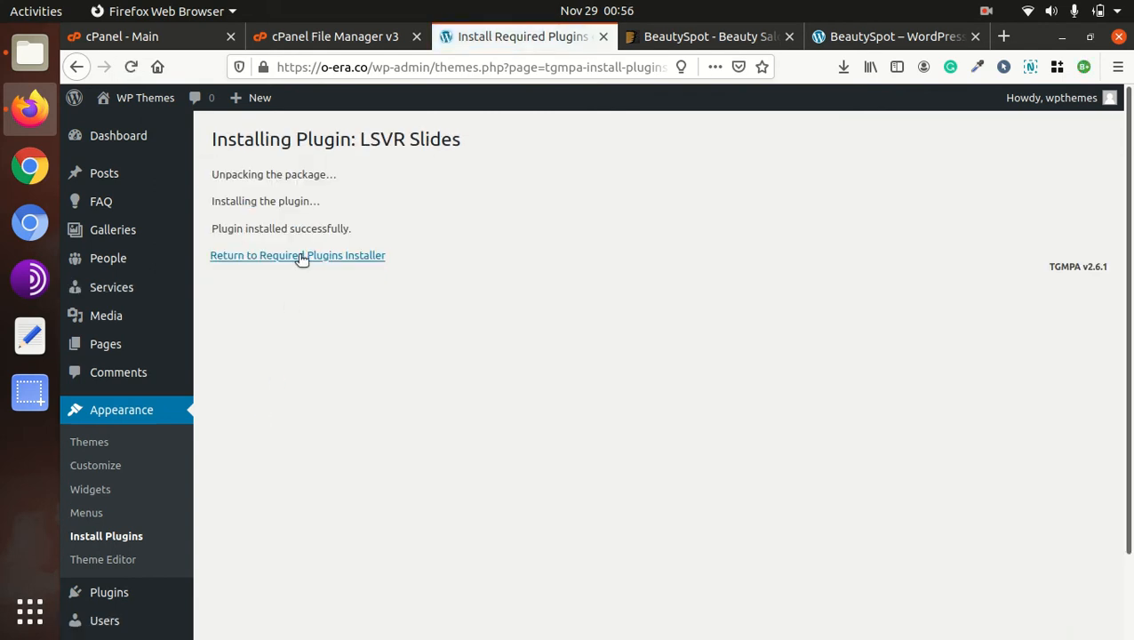
{"action": "left_click", "coordinate": [302, 257]}
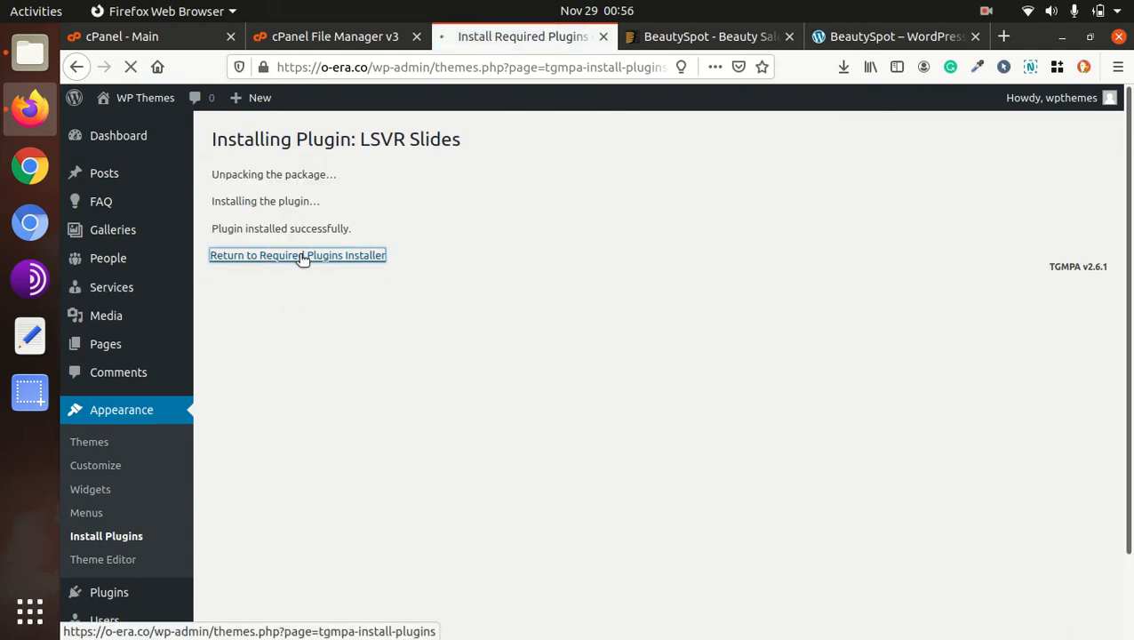
{"action": "left_click", "coordinate": [271, 362]}
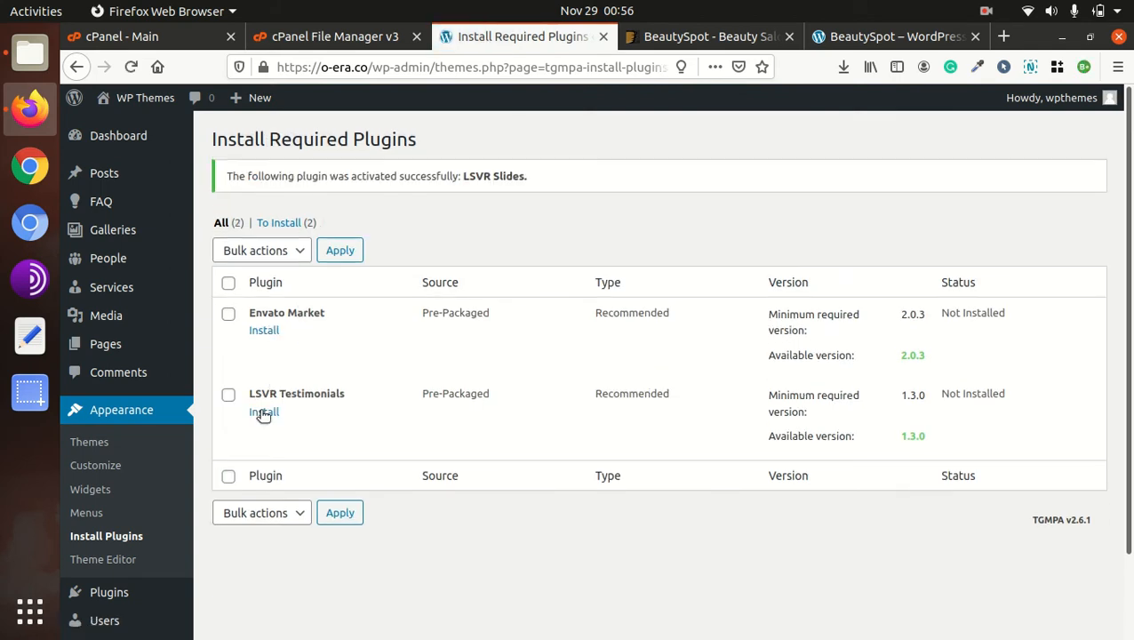
{"action": "left_click", "coordinate": [263, 413]}
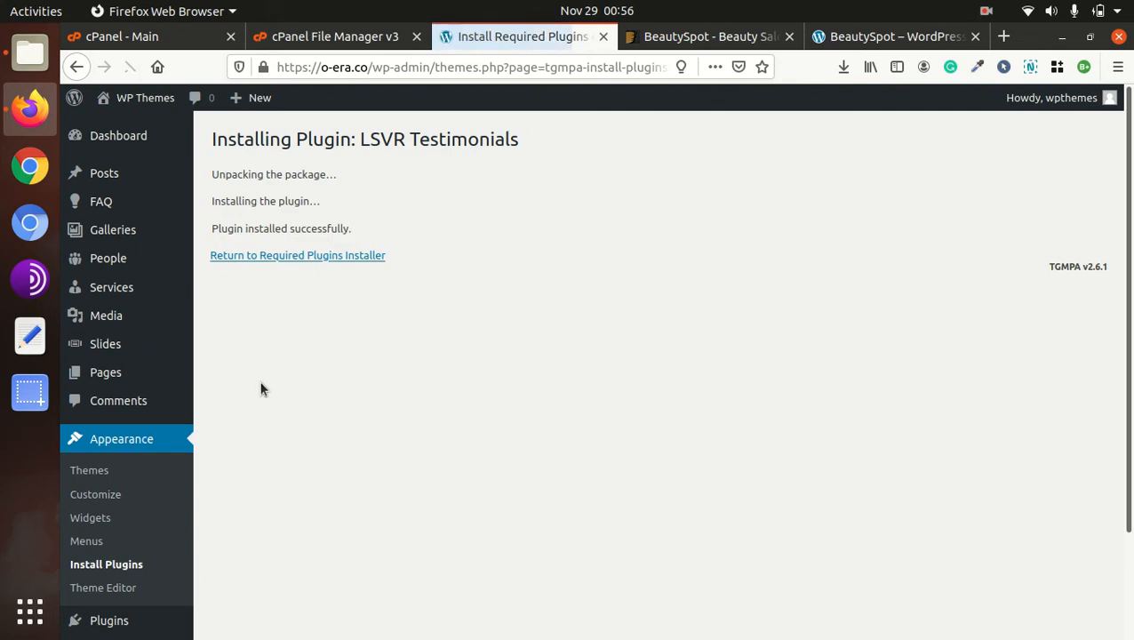
{"action": "left_click", "coordinate": [281, 257]}
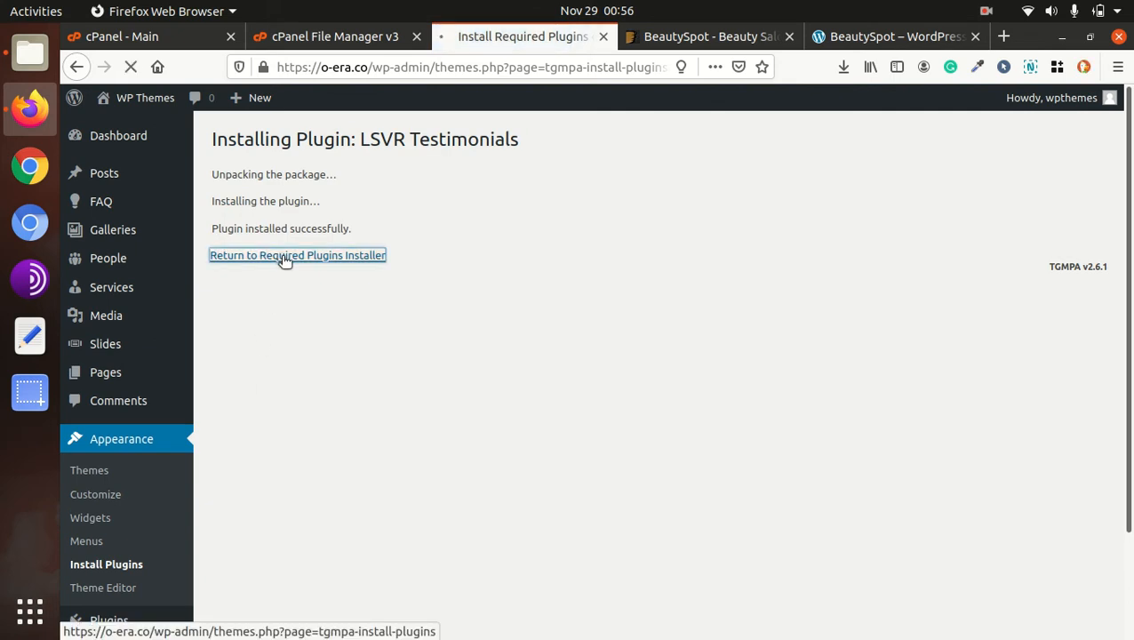
{"action": "left_click", "coordinate": [269, 363]}
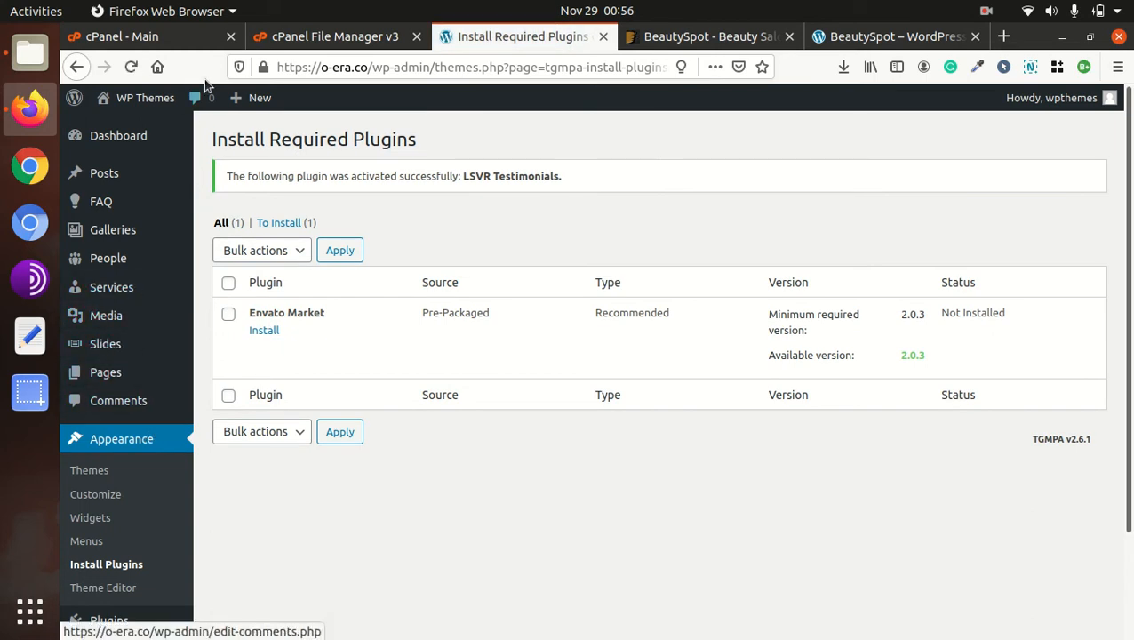
Open the WP Themes site in a new tab and examine its front page down to the footer
{"action": "mouse_move", "coordinate": [145, 97]}
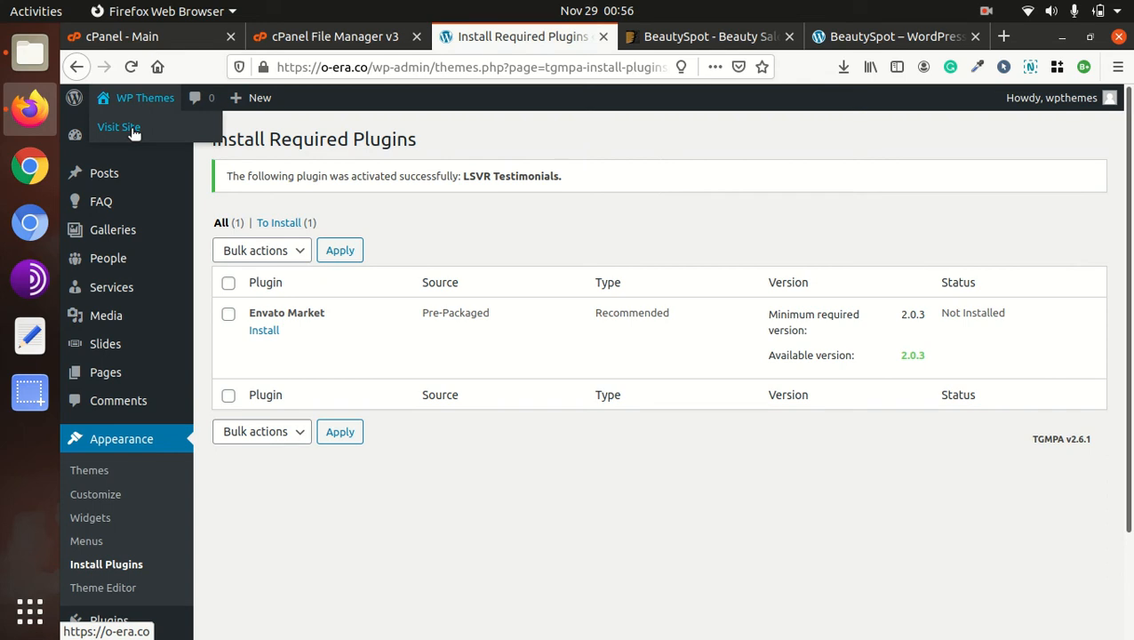
{"action": "middle_click", "coordinate": [133, 130]}
{"action": "left_click", "coordinate": [591, 37]}
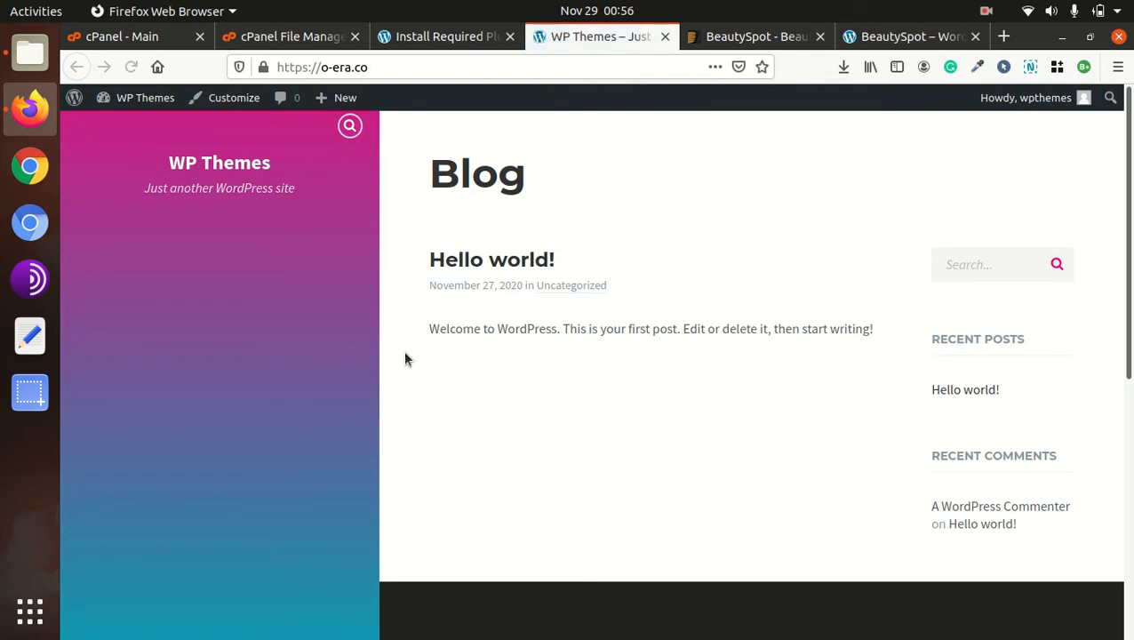
{"action": "scroll", "coordinate": [755, 325], "scroll_direction": "down", "scroll_amount": 3}
{"action": "scroll", "coordinate": [572, 374], "scroll_direction": "down", "scroll_amount": 3}
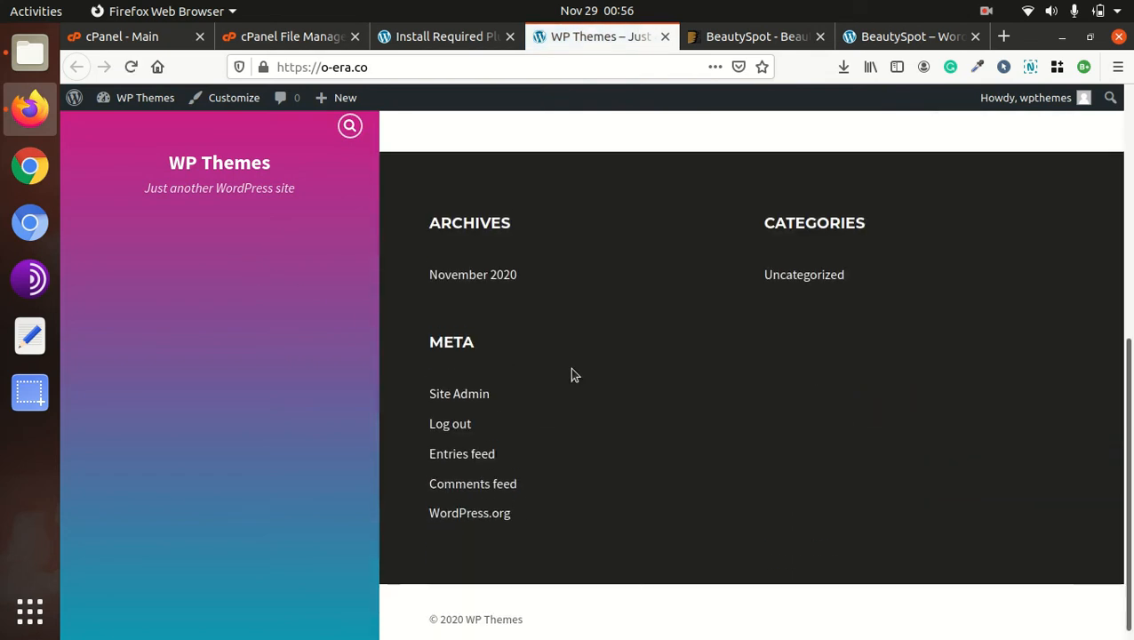
{"action": "scroll", "coordinate": [572, 374], "scroll_direction": "up", "scroll_amount": 5}
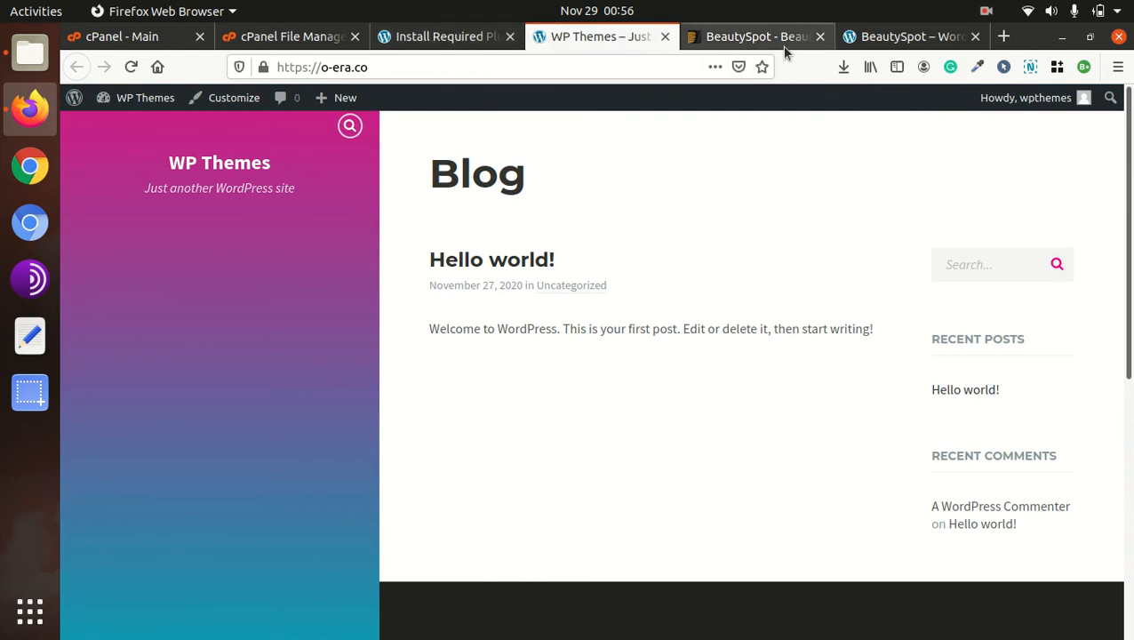
Examine the Home 1 page of the BeautySpot live preview, and return to the WordPress admin tab
{"action": "left_click", "coordinate": [855, 38]}
{"action": "scroll", "coordinate": [596, 315], "scroll_direction": "up", "scroll_amount": 3}
{"action": "scroll", "coordinate": [449, 299], "scroll_direction": "up", "scroll_amount": 10}
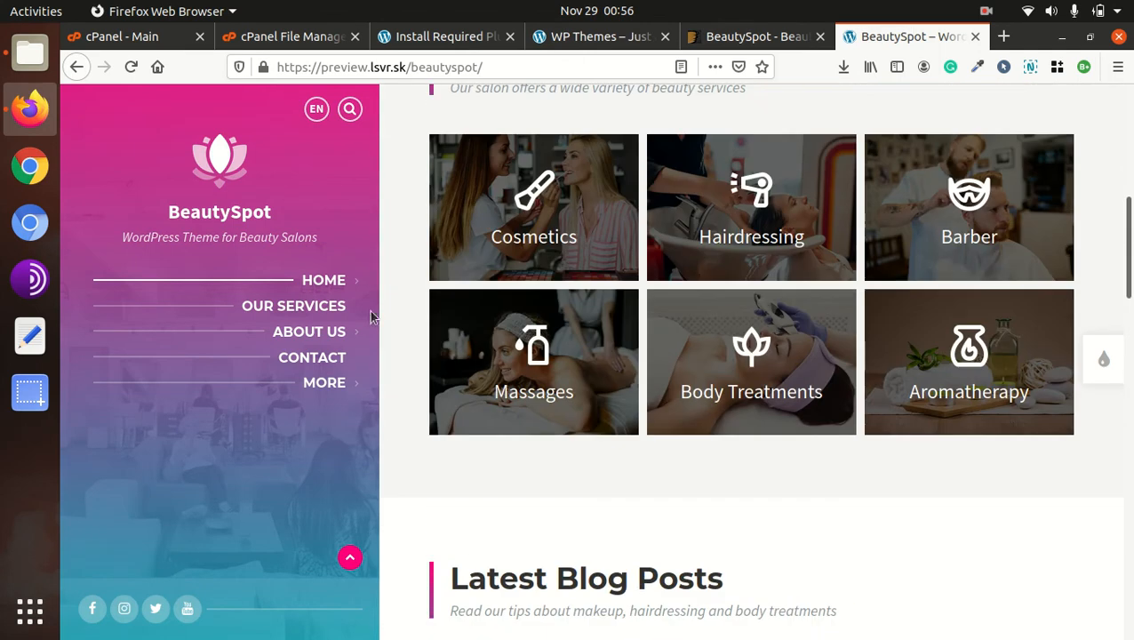
{"action": "mouse_move", "coordinate": [328, 283]}
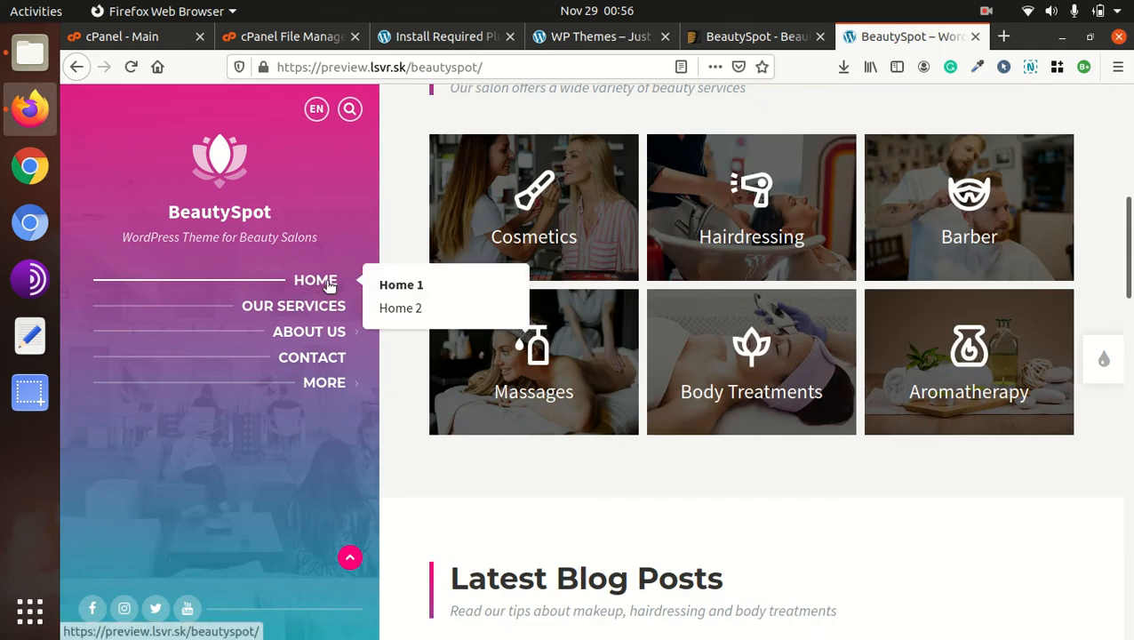
{"action": "left_click", "coordinate": [391, 284]}
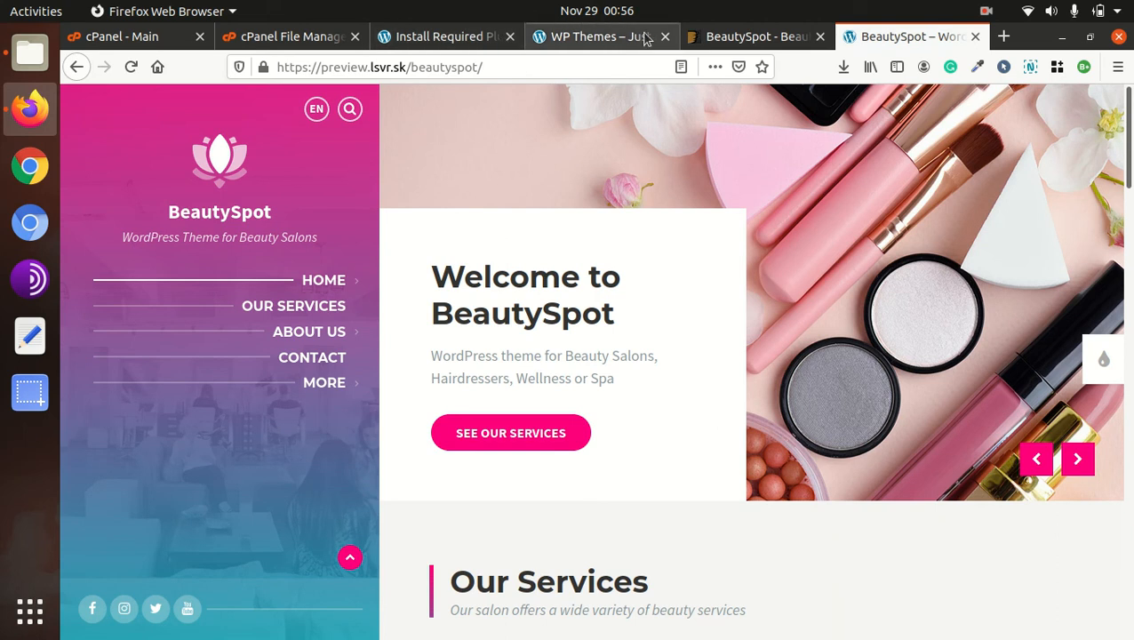
{"action": "left_click", "coordinate": [447, 40]}
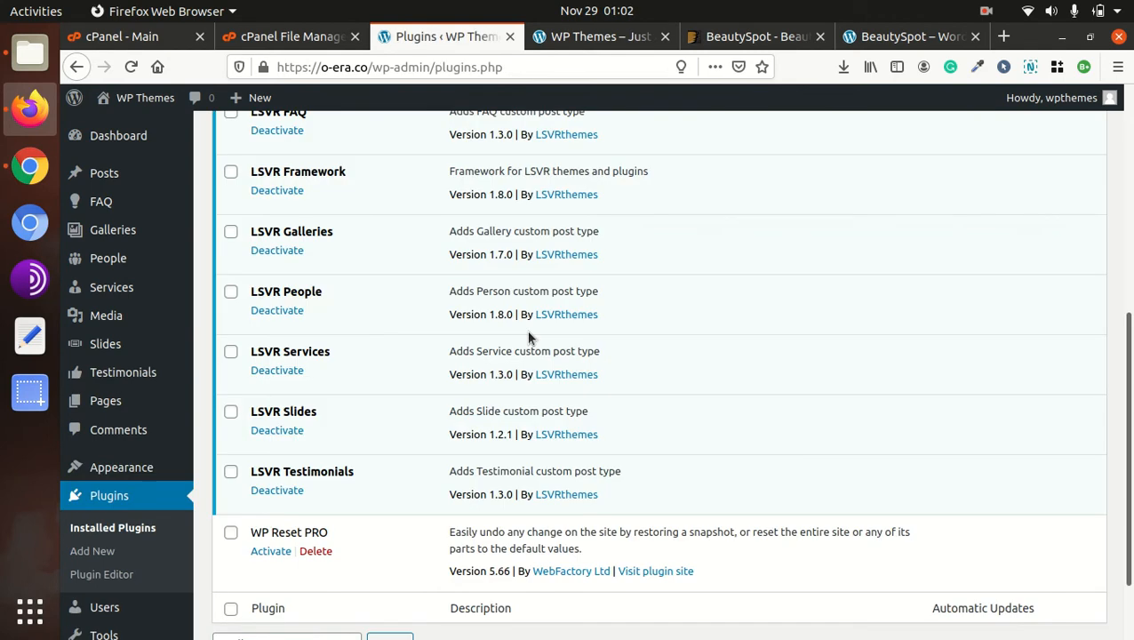
Switch to Files and open the Demo Data folder inside the beautyspot download to examine its import files
{"action": "left_click", "coordinate": [29, 52]}
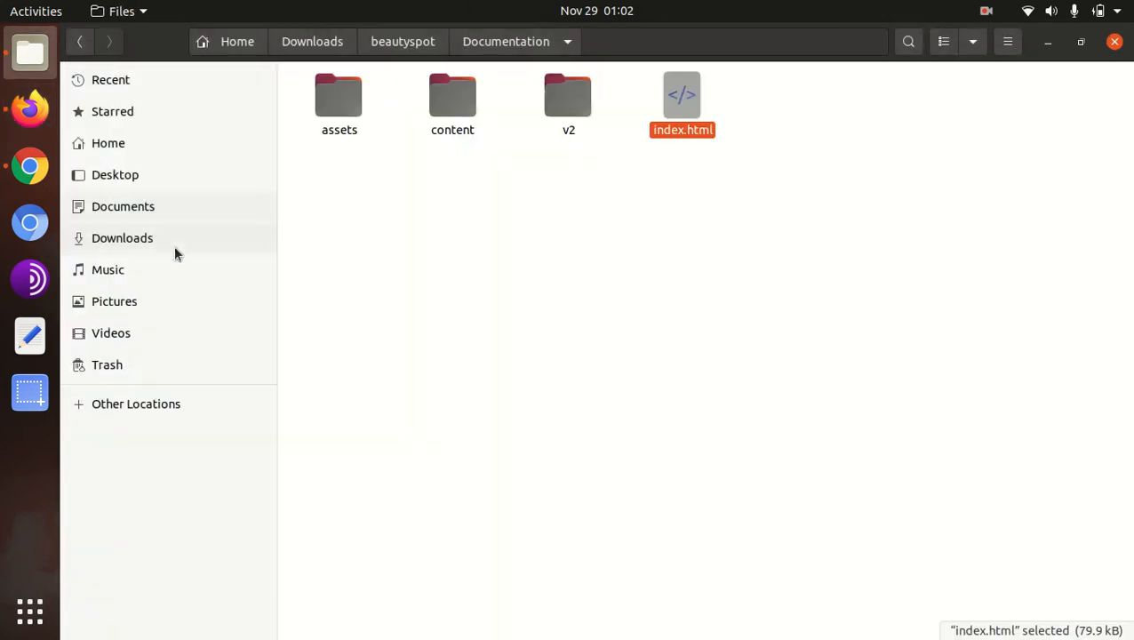
{"action": "left_click", "coordinate": [405, 46]}
{"action": "double_click", "coordinate": [427, 116]}
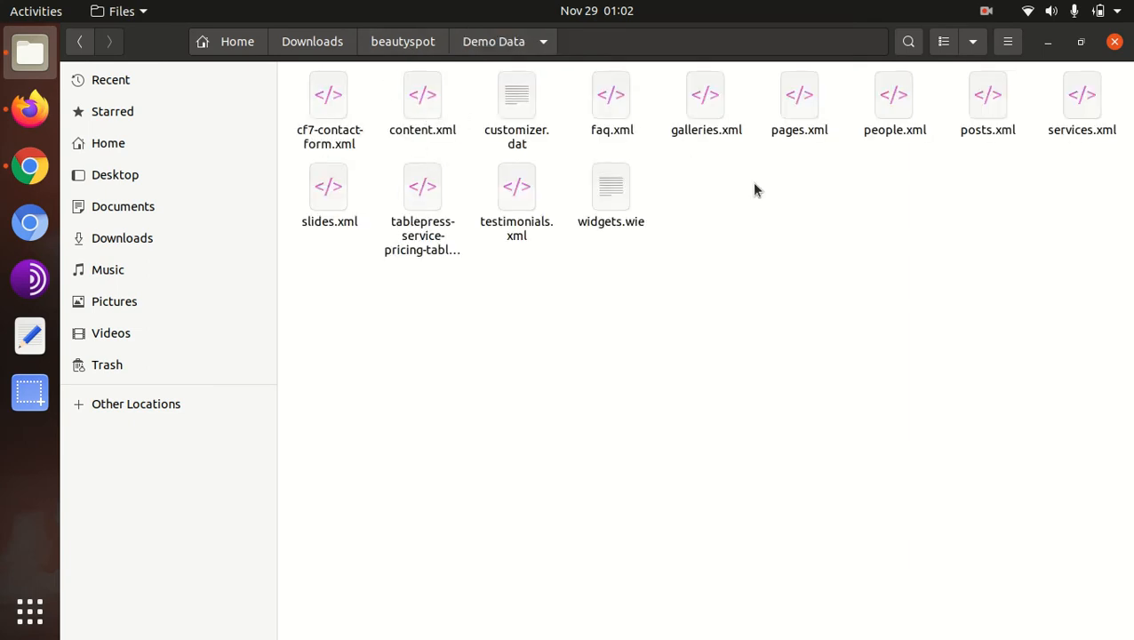
Switch back to Firefox and review the site's list of installed plugins
{"action": "left_click", "coordinate": [30, 109]}
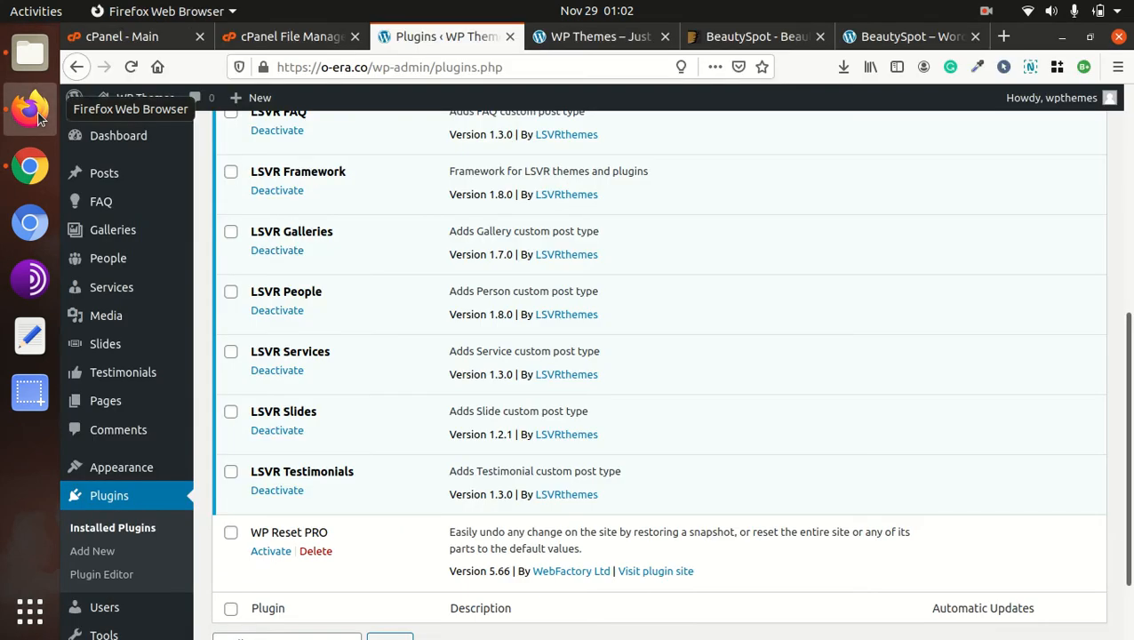
{"action": "scroll", "coordinate": [151, 469], "scroll_direction": "down", "scroll_amount": 2}
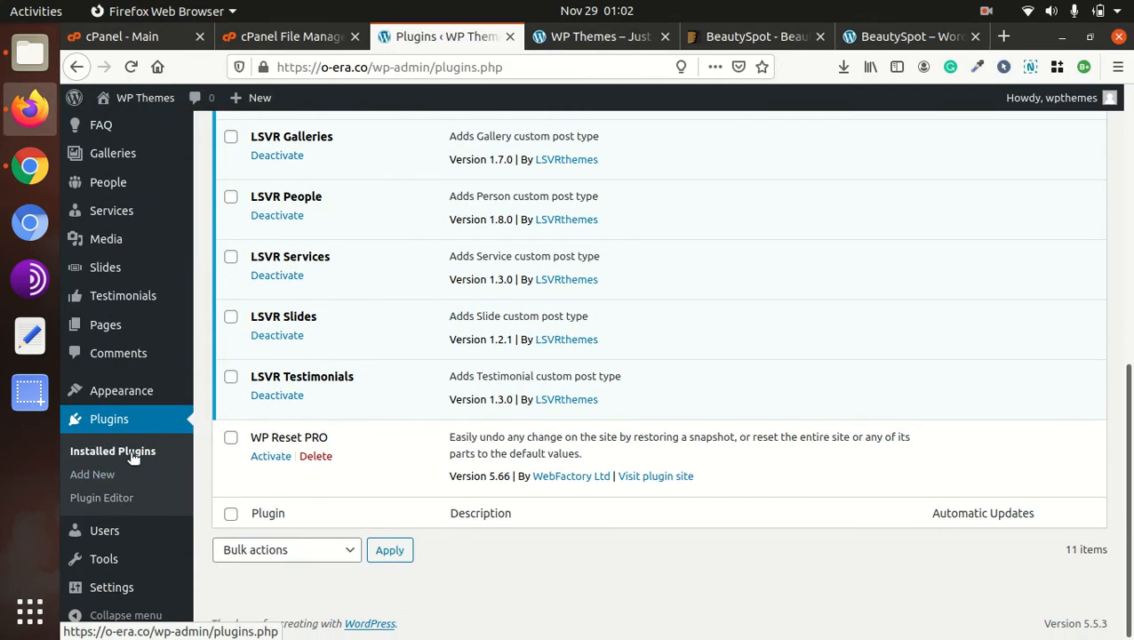
{"action": "mouse_move", "coordinate": [123, 402]}
{"action": "scroll", "coordinate": [533, 391], "scroll_direction": "up", "scroll_amount": 4}
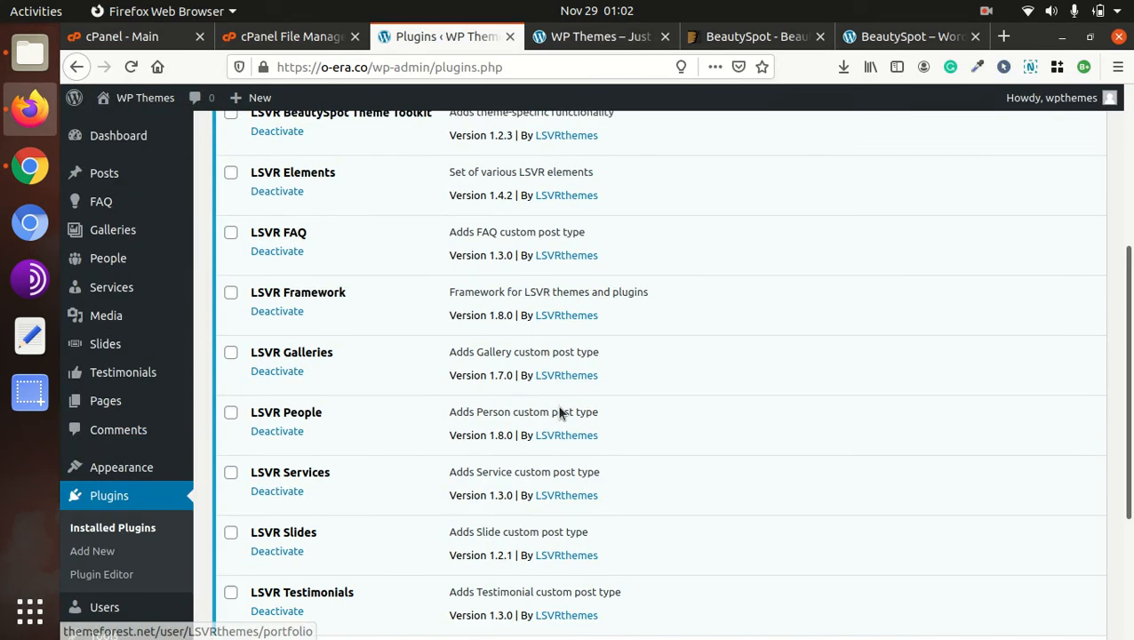
{"action": "scroll", "coordinate": [559, 410], "scroll_direction": "up", "scroll_amount": 3}
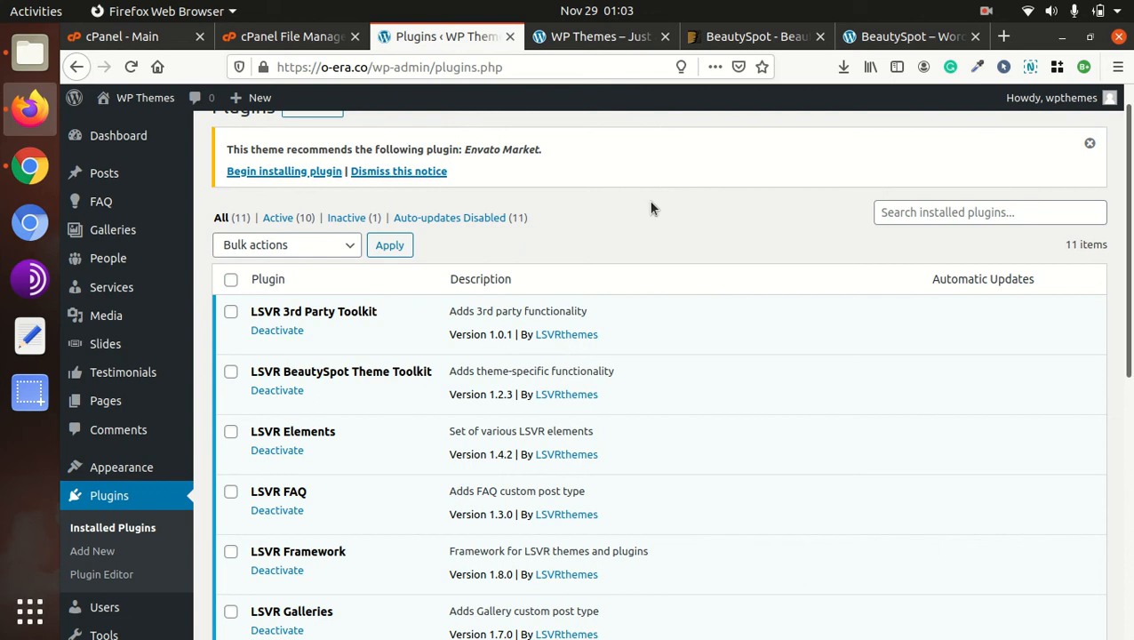
{"action": "scroll", "coordinate": [124, 416], "scroll_direction": "down", "scroll_amount": 3}
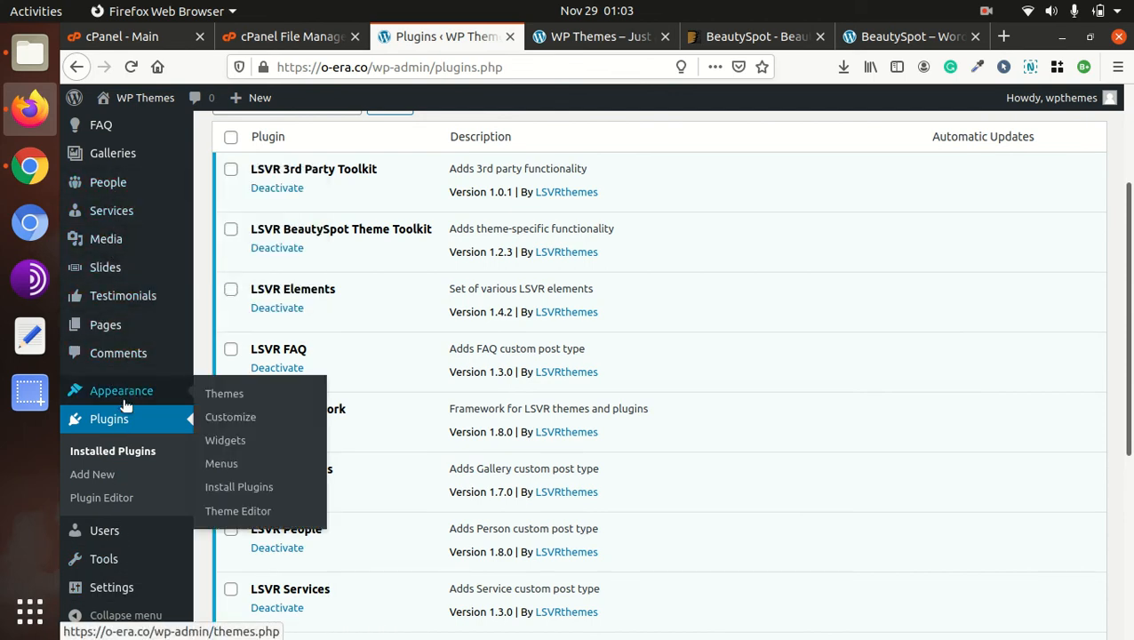
Search for new plugins with "one click demo", and install and activate One Click Demo Import by ProteusThemes
{"action": "left_click", "coordinate": [105, 476]}
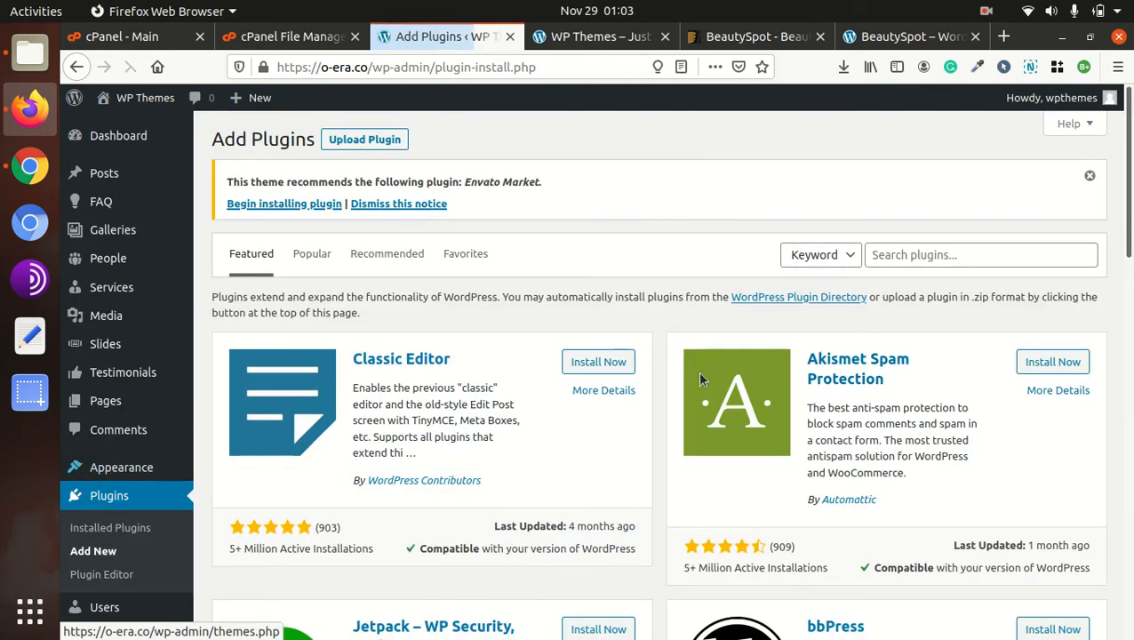
{"action": "left_click", "coordinate": [947, 254]}
{"action": "type", "text": "o"}
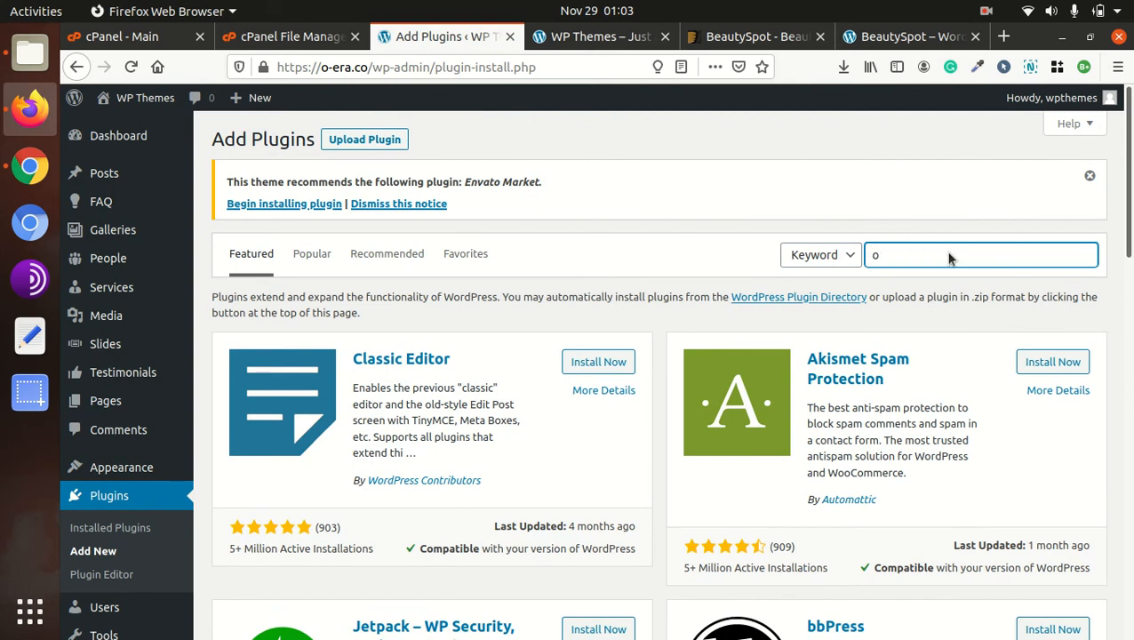
{"action": "type", "text": "ne click dem"}
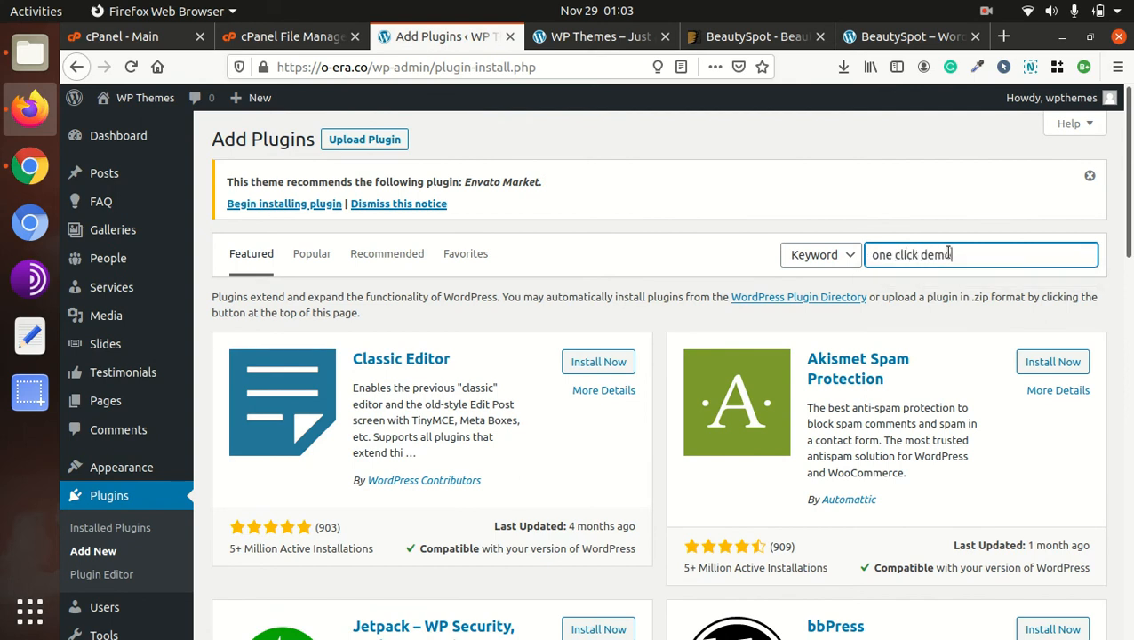
{"action": "type", "text": "o"}
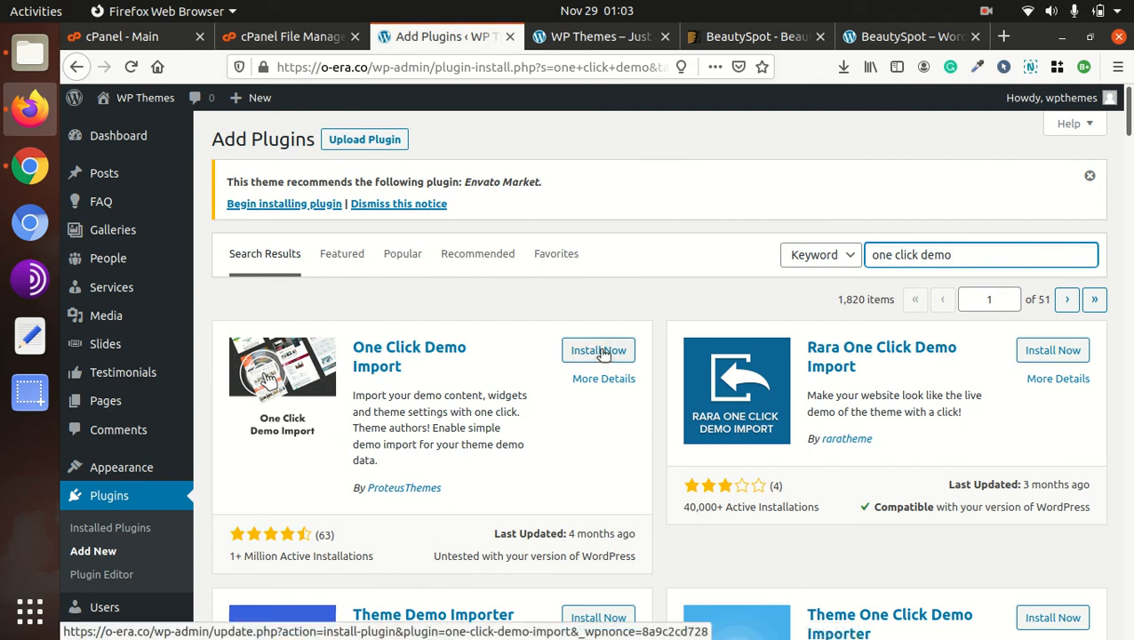
{"action": "scroll", "coordinate": [598, 360], "scroll_direction": "down", "scroll_amount": 2}
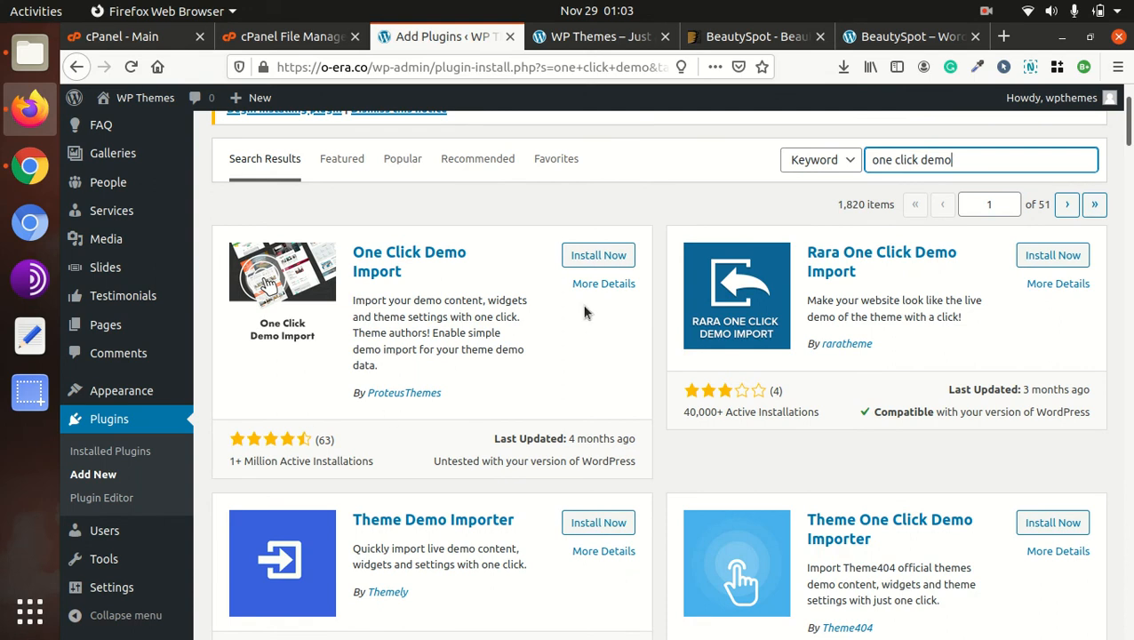
{"action": "left_click", "coordinate": [591, 262]}
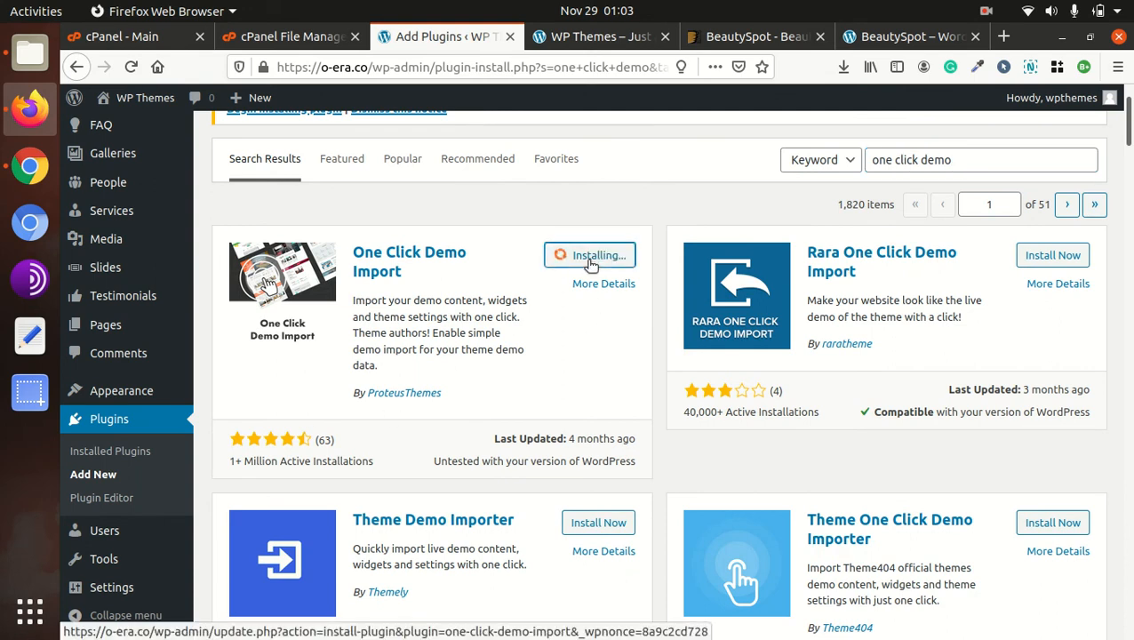
{"action": "left_click", "coordinate": [591, 263]}
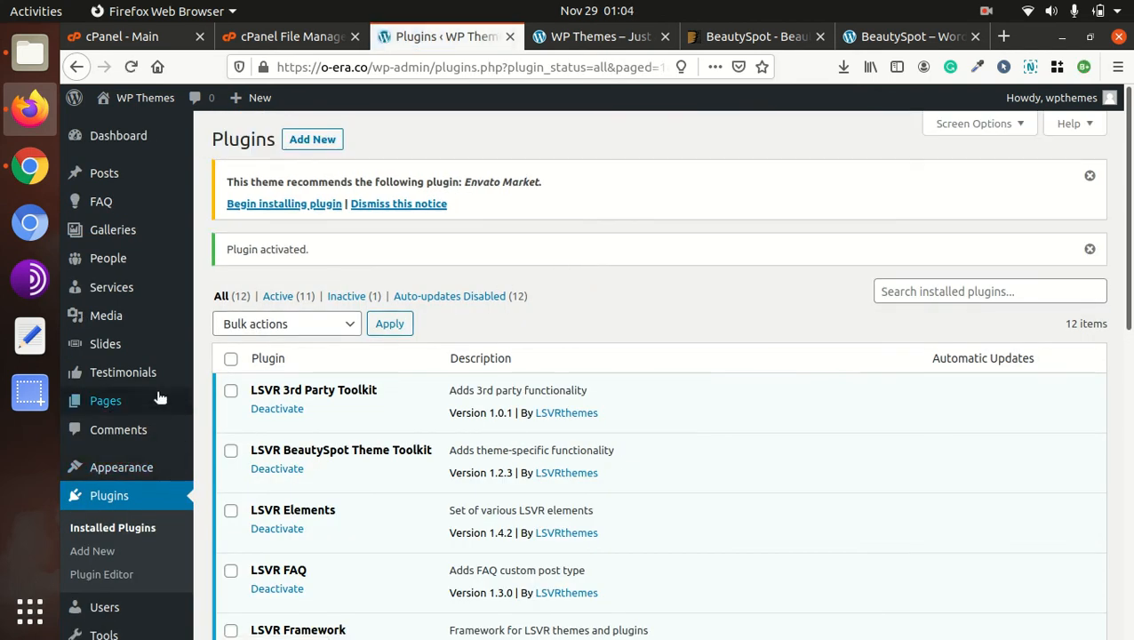
Open the theme's demo data import page and import the BeautySpot Content demo, confirming the import
{"action": "scroll", "coordinate": [149, 408], "scroll_direction": "down", "scroll_amount": 4}
{"action": "scroll", "coordinate": [131, 404], "scroll_direction": "up", "scroll_amount": 4}
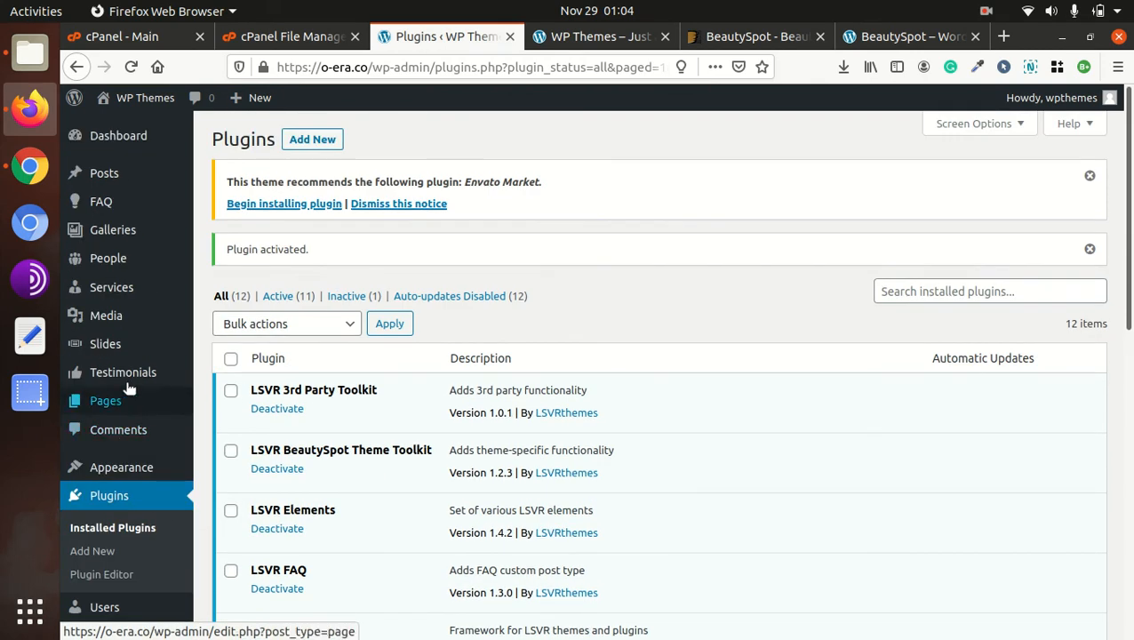
{"action": "mouse_move", "coordinate": [132, 471]}
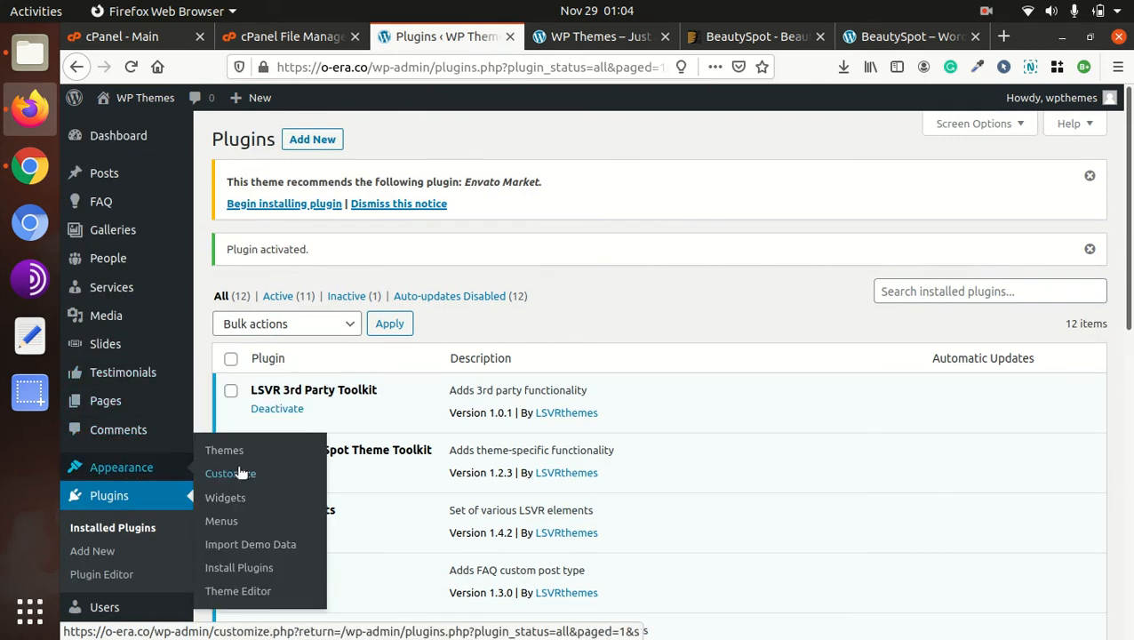
{"action": "left_click", "coordinate": [256, 547]}
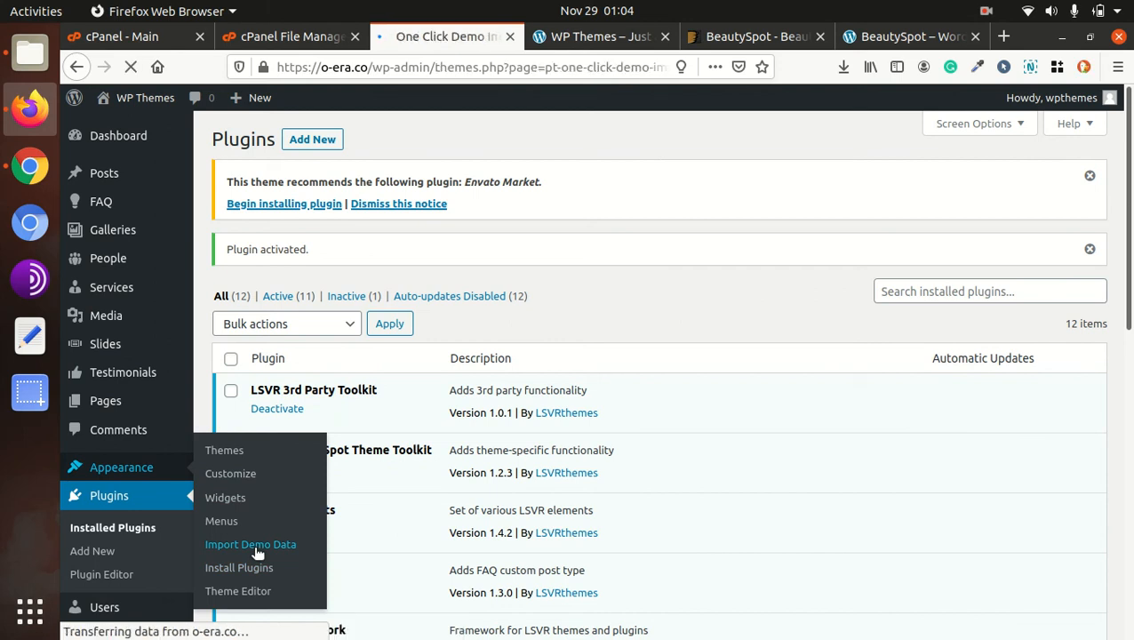
{"action": "scroll", "coordinate": [498, 439], "scroll_direction": "down", "scroll_amount": 3}
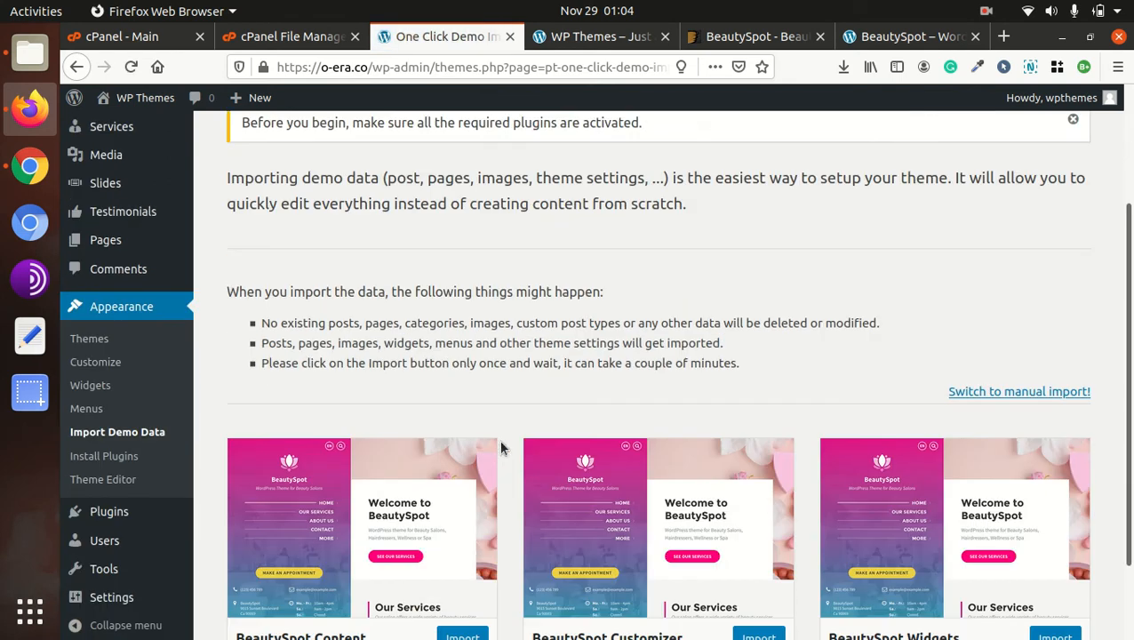
{"action": "scroll", "coordinate": [511, 444], "scroll_direction": "down", "scroll_amount": 1}
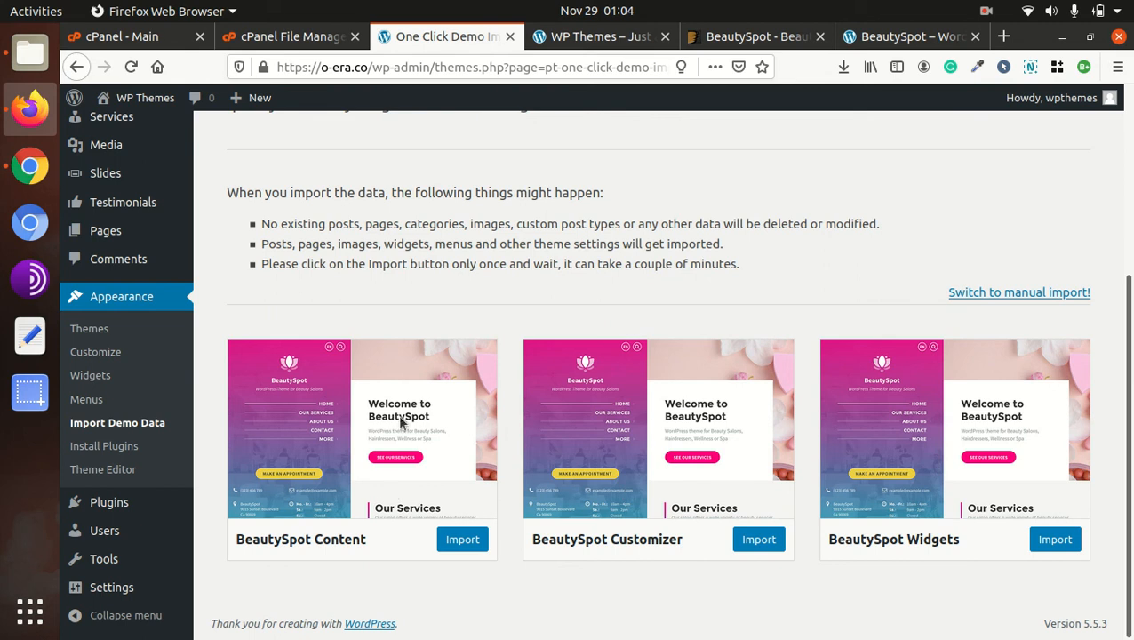
{"action": "left_click", "coordinate": [450, 544]}
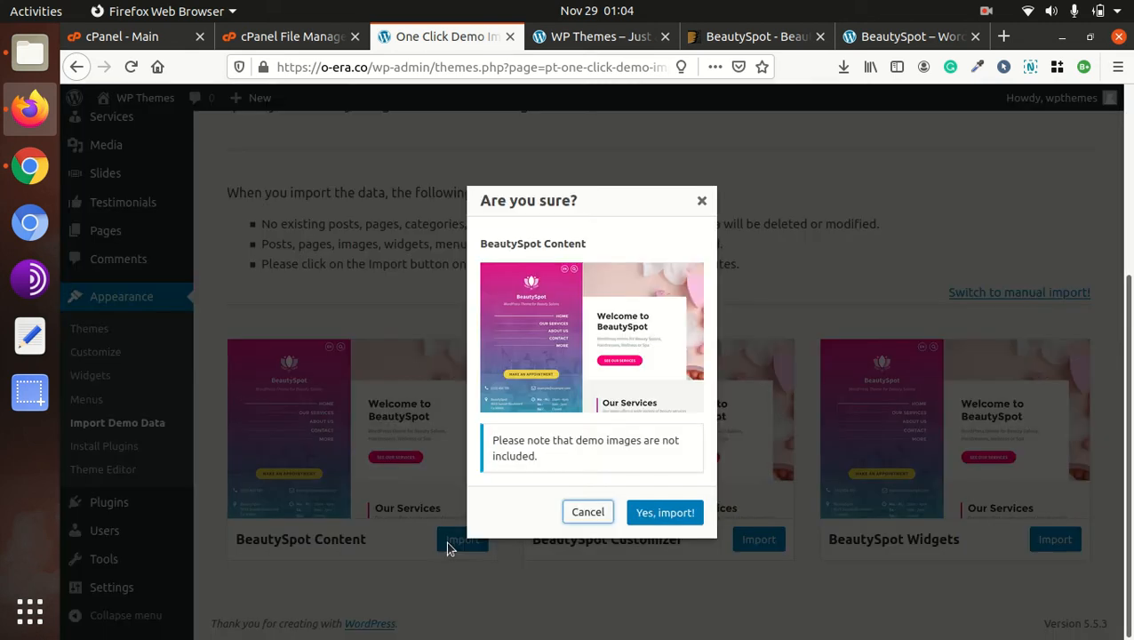
{"action": "left_click", "coordinate": [646, 518]}
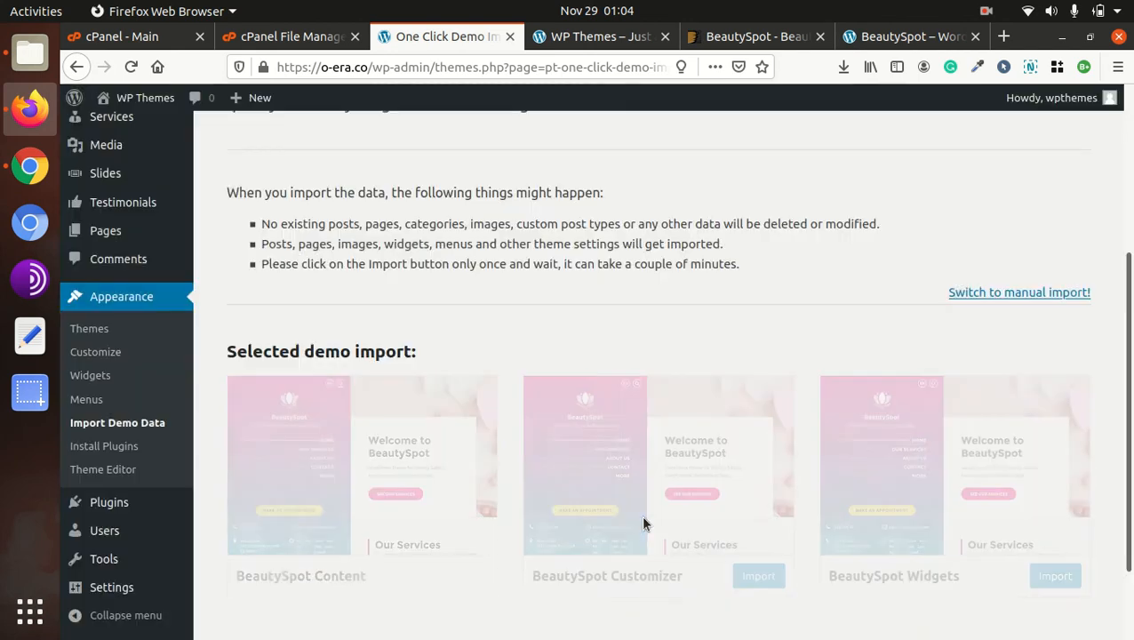
Read the import result notice for the BeautySpot Content demo
{"action": "scroll", "coordinate": [631, 504], "scroll_direction": "down", "scroll_amount": 2}
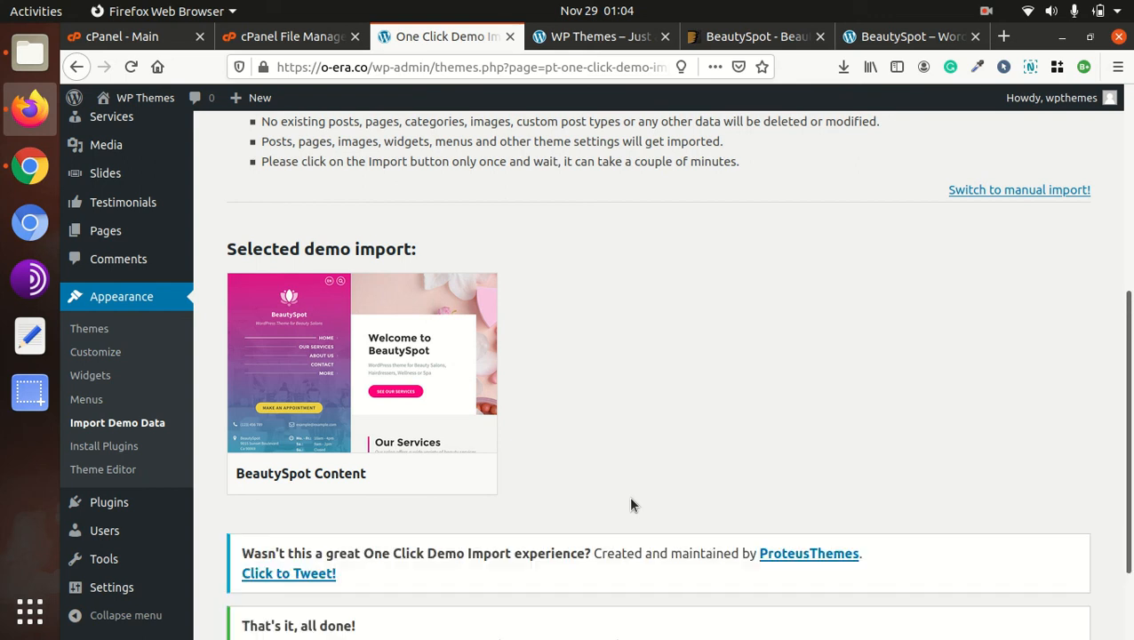
{"action": "scroll", "coordinate": [629, 495], "scroll_direction": "down", "scroll_amount": 1}
{"action": "scroll", "coordinate": [590, 514], "scroll_direction": "down", "scroll_amount": 2}
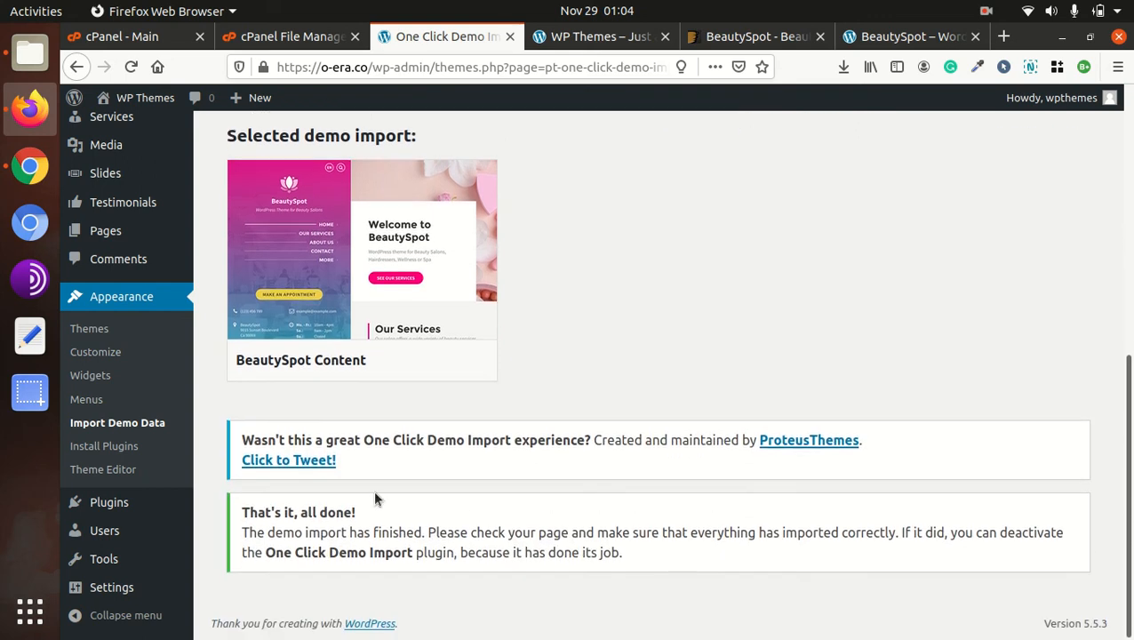
{"action": "left_click_drag", "start_coordinate": [249, 513], "coordinate": [440, 520]}
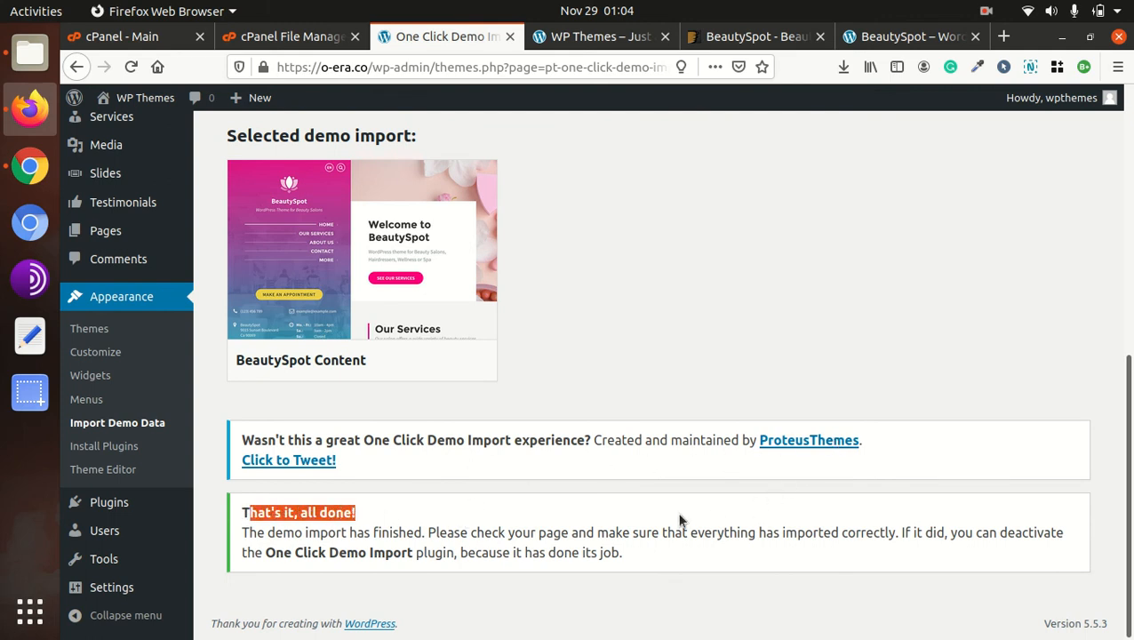
{"action": "scroll", "coordinate": [578, 502], "scroll_direction": "up", "scroll_amount": 5}
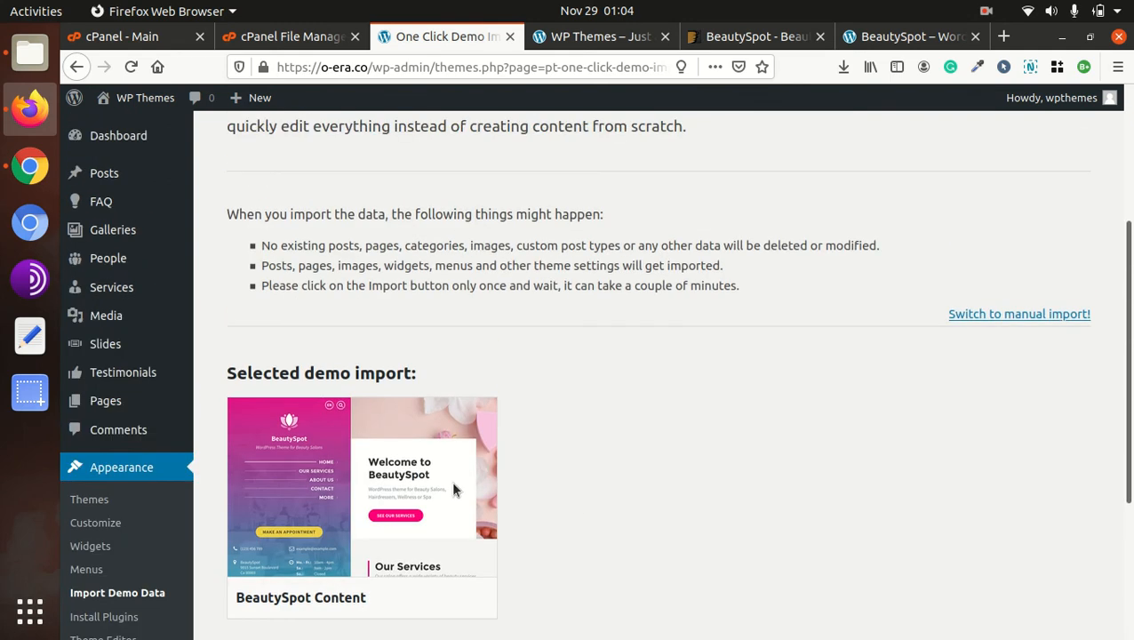
Reload the demo data import page, import the BeautySpot Customizer demo with confirmation, and check its result notice
{"action": "left_click", "coordinate": [133, 595]}
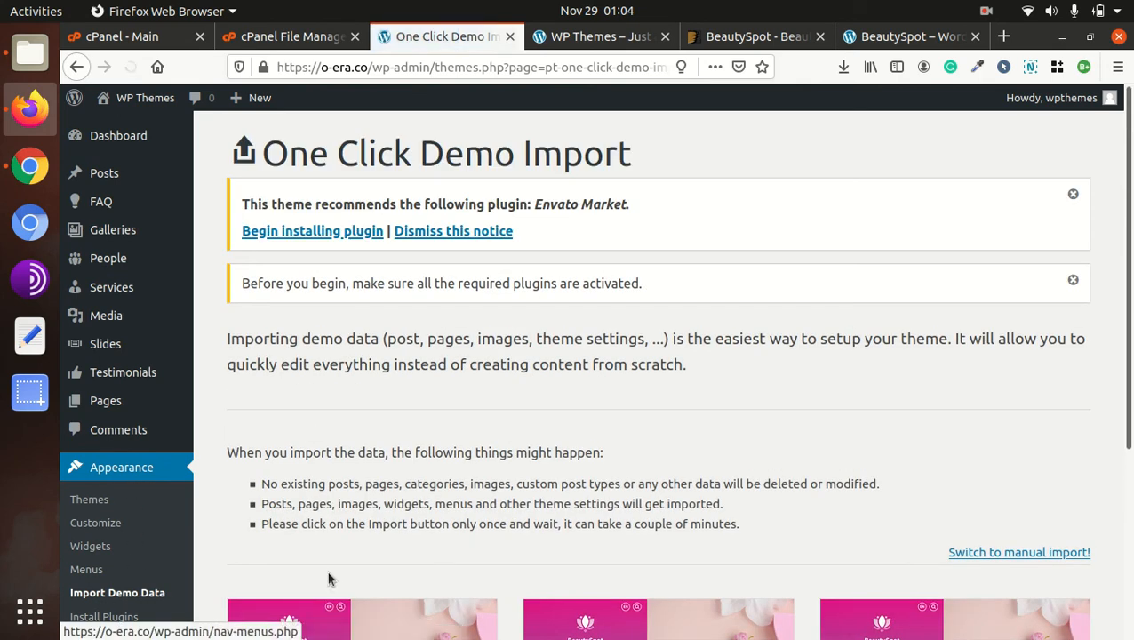
{"action": "scroll", "coordinate": [453, 539], "scroll_direction": "down", "scroll_amount": 3}
{"action": "scroll", "coordinate": [453, 538], "scroll_direction": "down", "scroll_amount": 3}
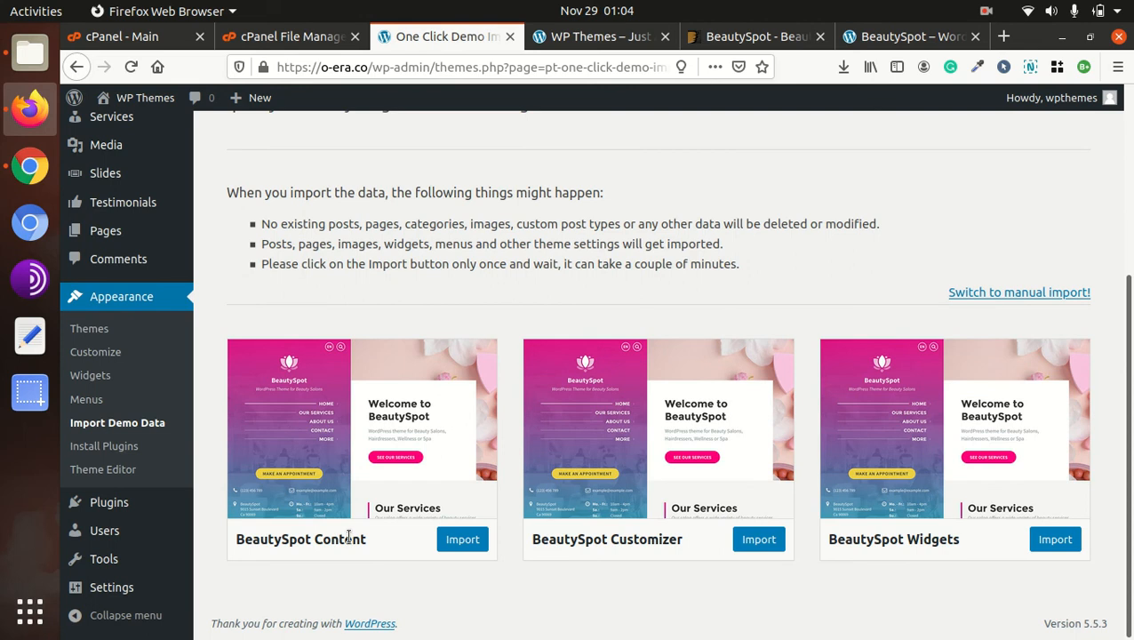
{"action": "left_click", "coordinate": [758, 540]}
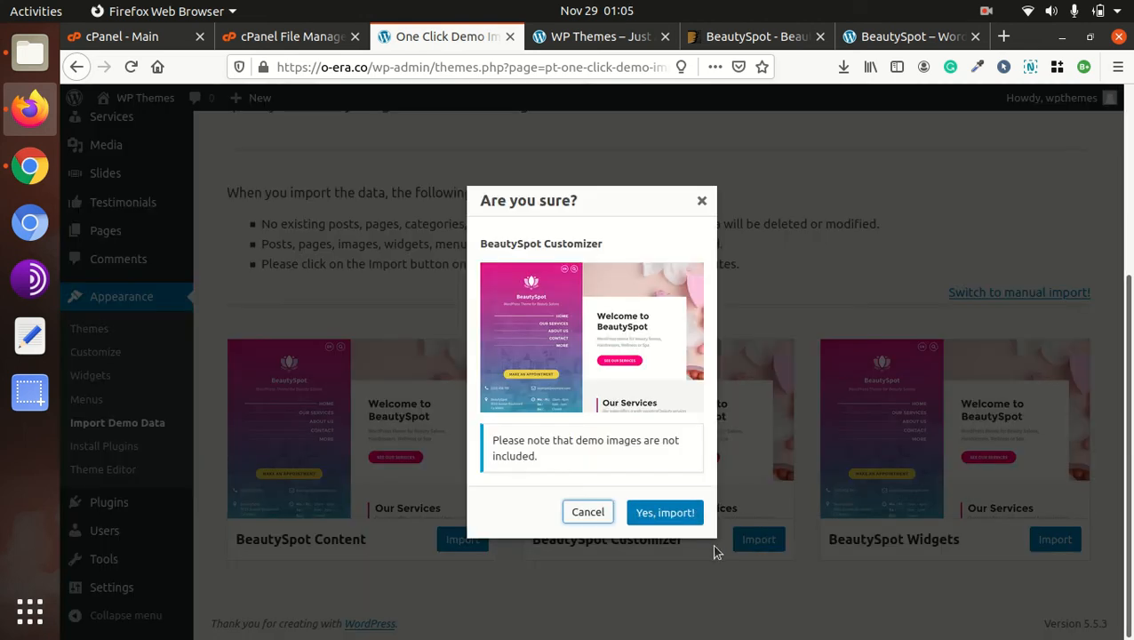
{"action": "left_click", "coordinate": [654, 521]}
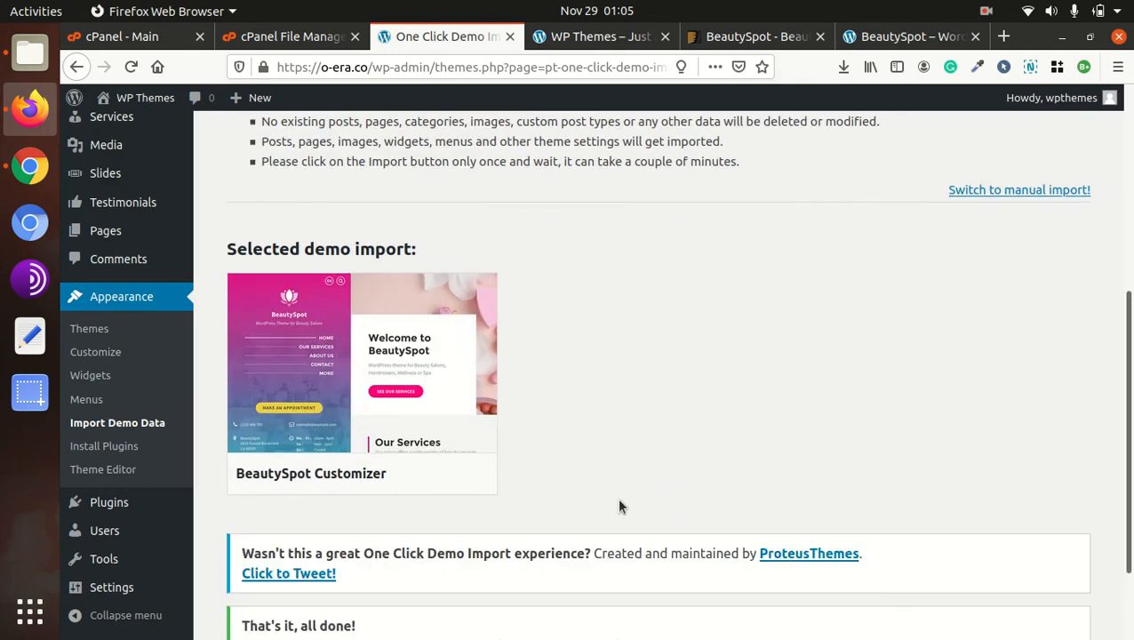
{"action": "scroll", "coordinate": [620, 506], "scroll_direction": "down", "scroll_amount": 3}
{"action": "left_click_drag", "start_coordinate": [241, 513], "coordinate": [353, 516]}
{"action": "left_click_drag", "start_coordinate": [277, 551], "coordinate": [349, 553]}
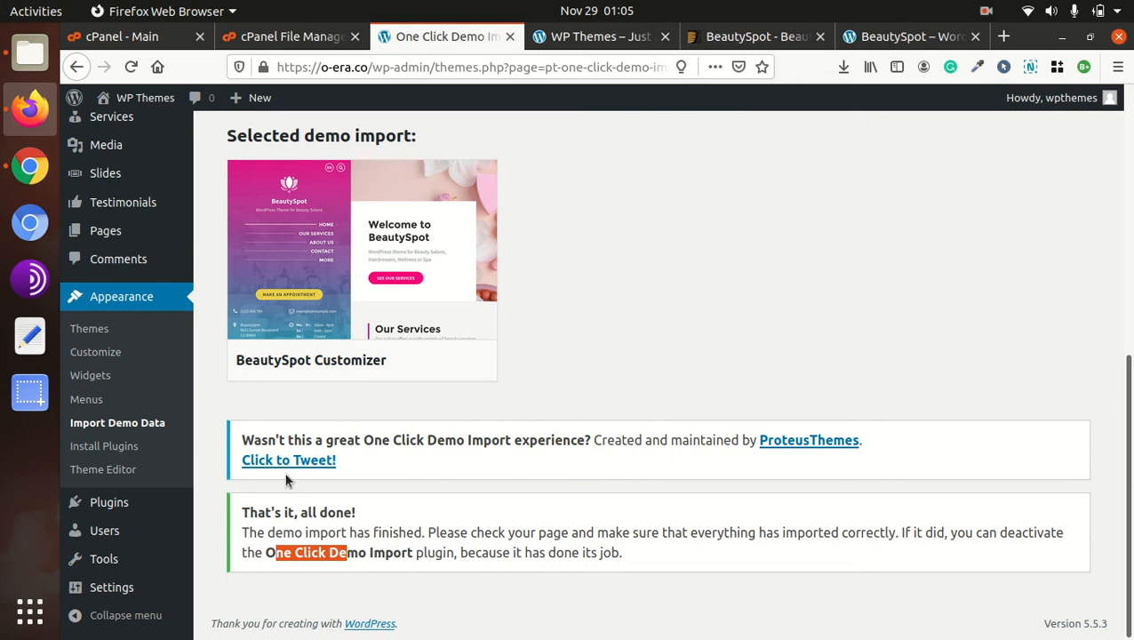
Return to the list of demo imports and import the BeautySpot Widgets demo, confirming the import
{"action": "left_click", "coordinate": [114, 424]}
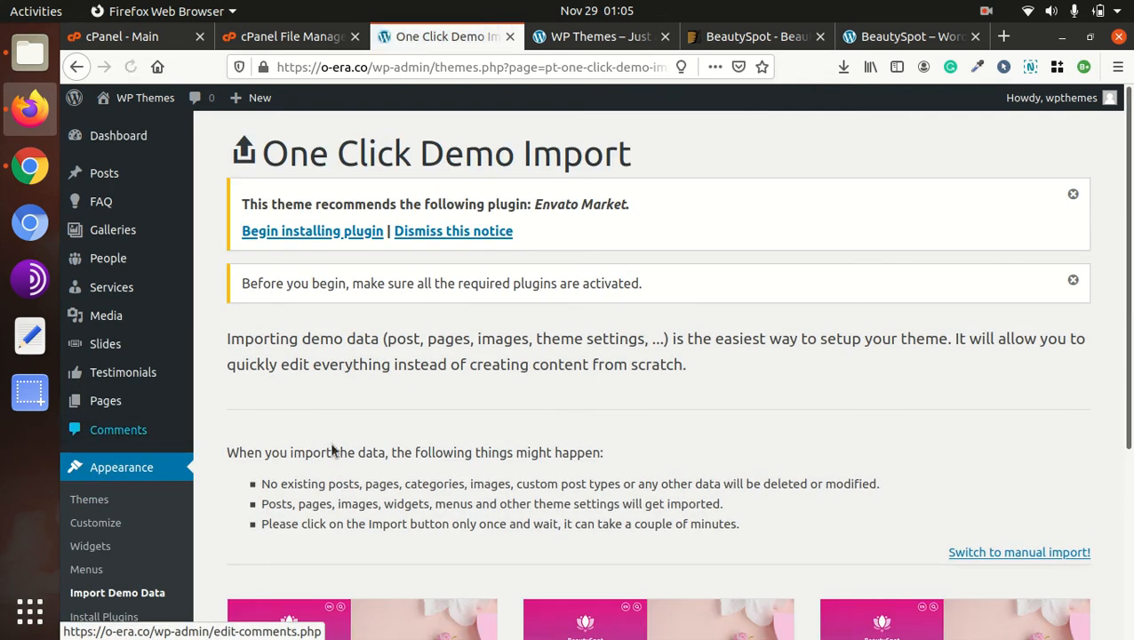
{"action": "scroll", "coordinate": [846, 540], "scroll_direction": "down", "scroll_amount": 1}
{"action": "scroll", "coordinate": [849, 538], "scroll_direction": "down", "scroll_amount": 2}
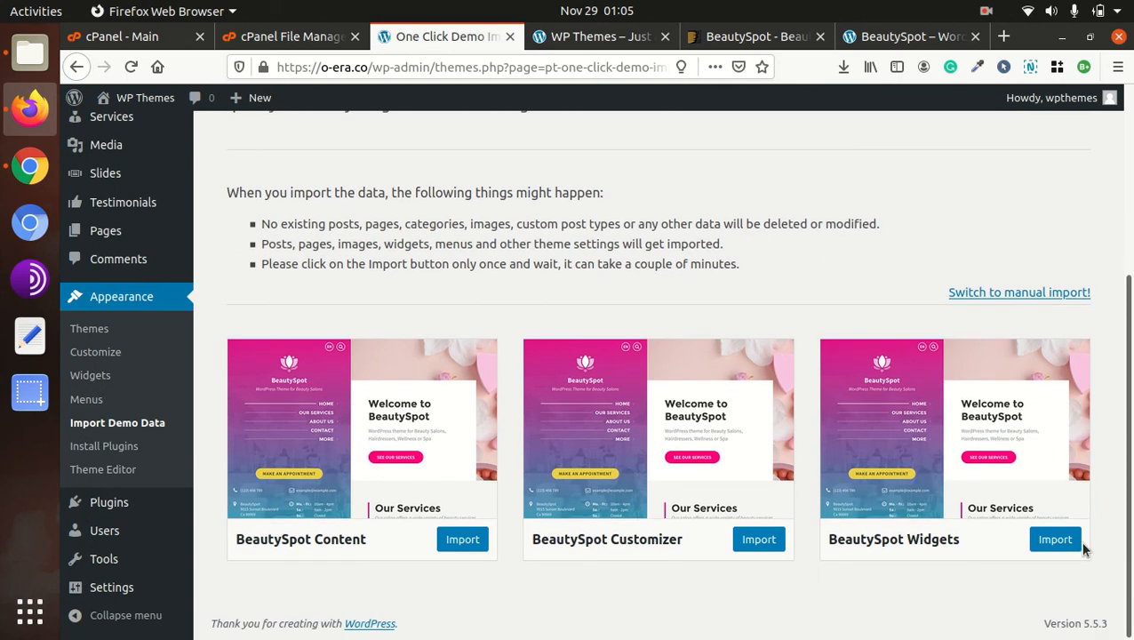
{"action": "left_click", "coordinate": [1052, 540]}
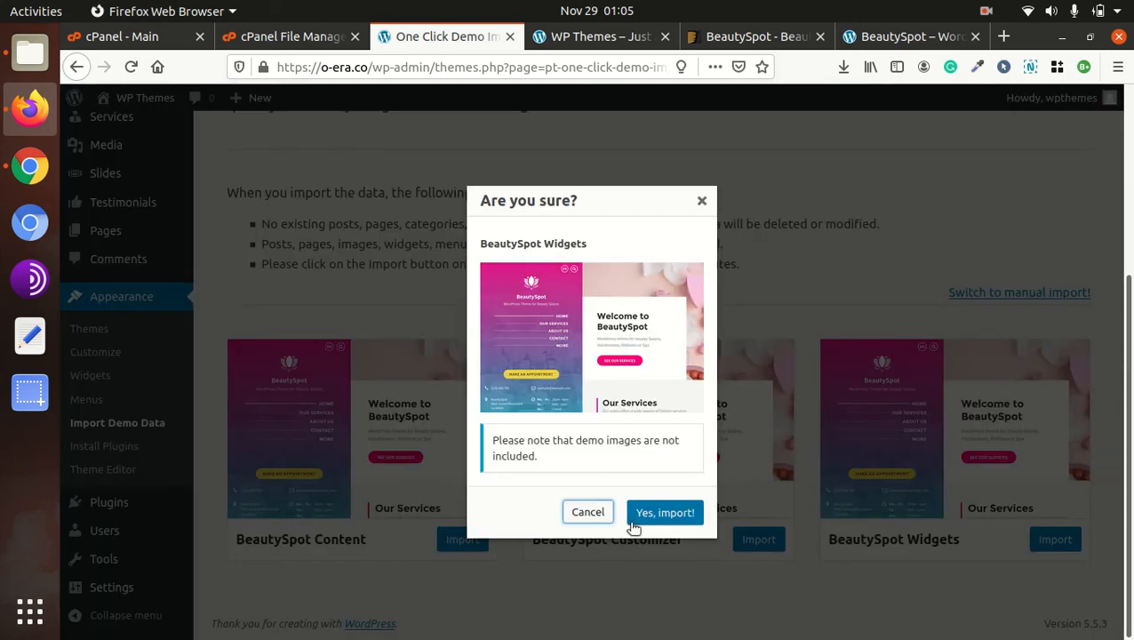
{"action": "left_click", "coordinate": [663, 512]}
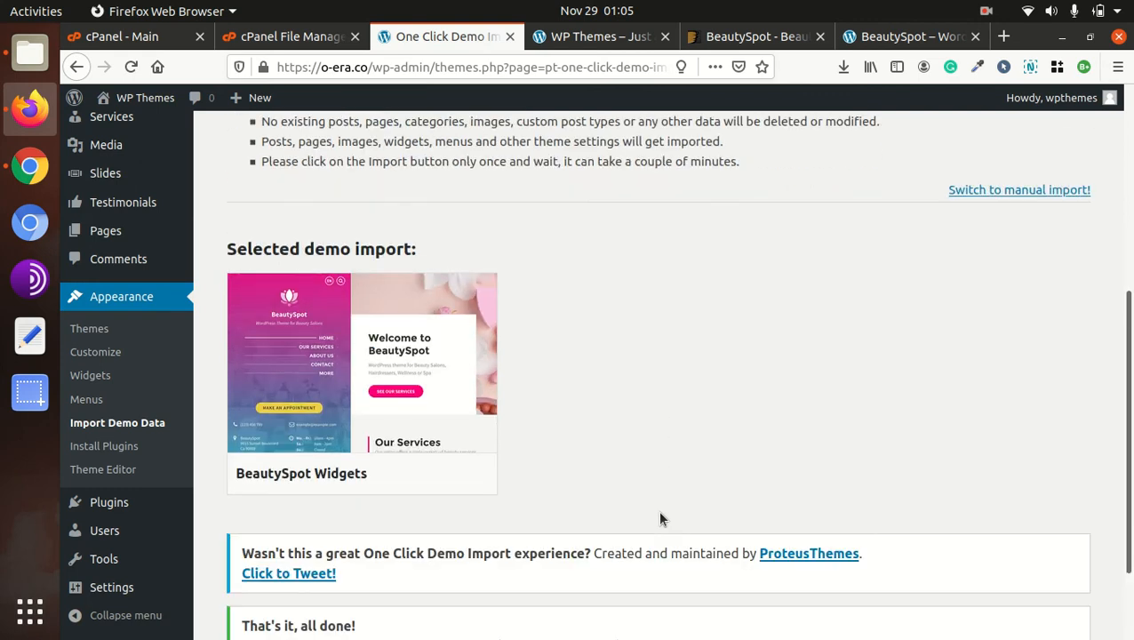
{"action": "scroll", "coordinate": [540, 502], "scroll_direction": "up", "scroll_amount": 5}
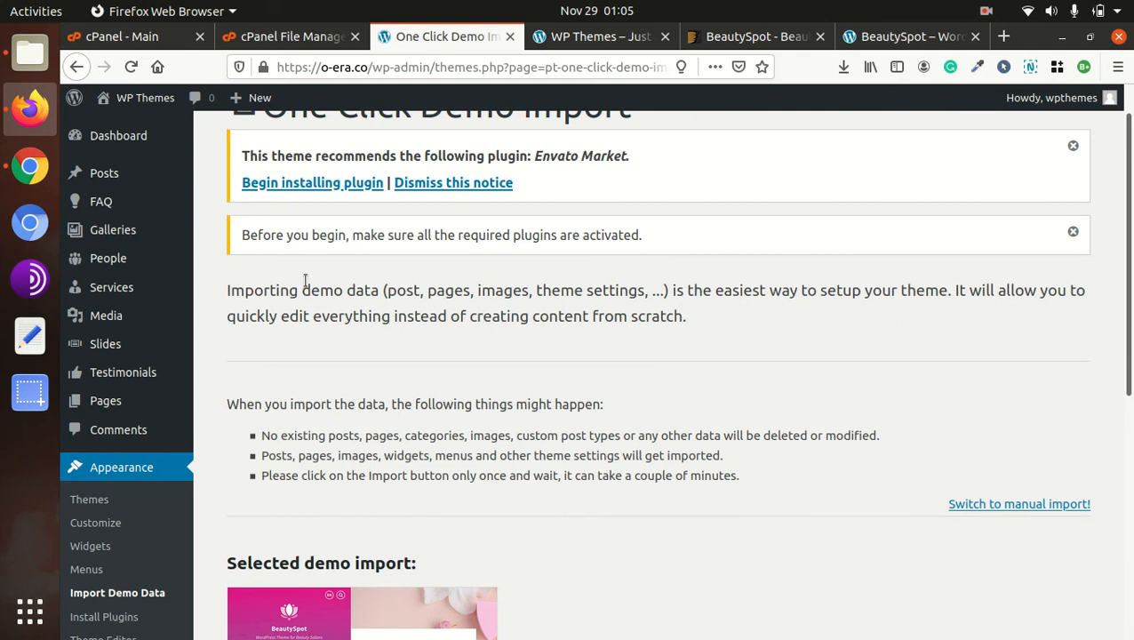
Switch to the live WP Themes site, reload it, and examine the imported home page's services section and slider
{"action": "mouse_move", "coordinate": [190, 232]}
{"action": "mouse_move", "coordinate": [149, 122]}
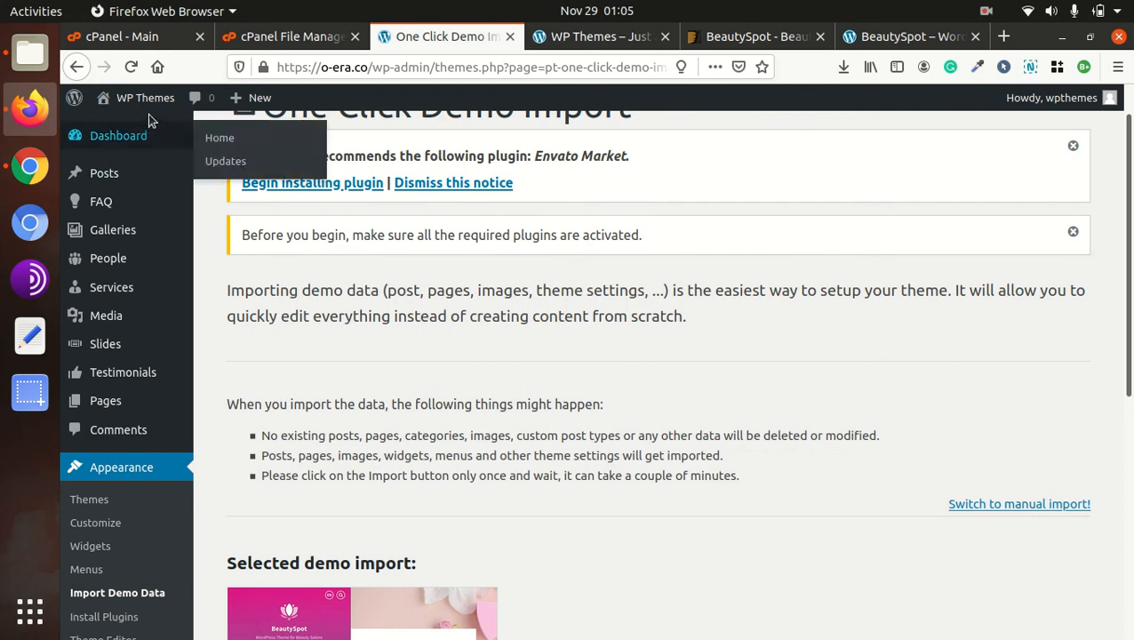
{"action": "left_click", "coordinate": [562, 37]}
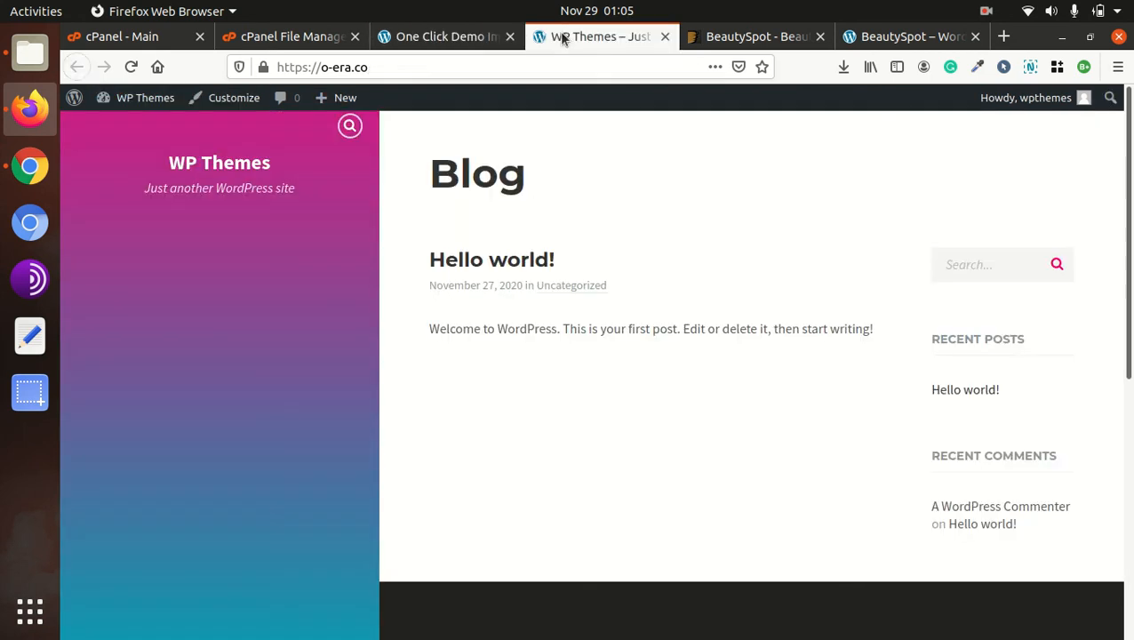
{"action": "left_click", "coordinate": [132, 68]}
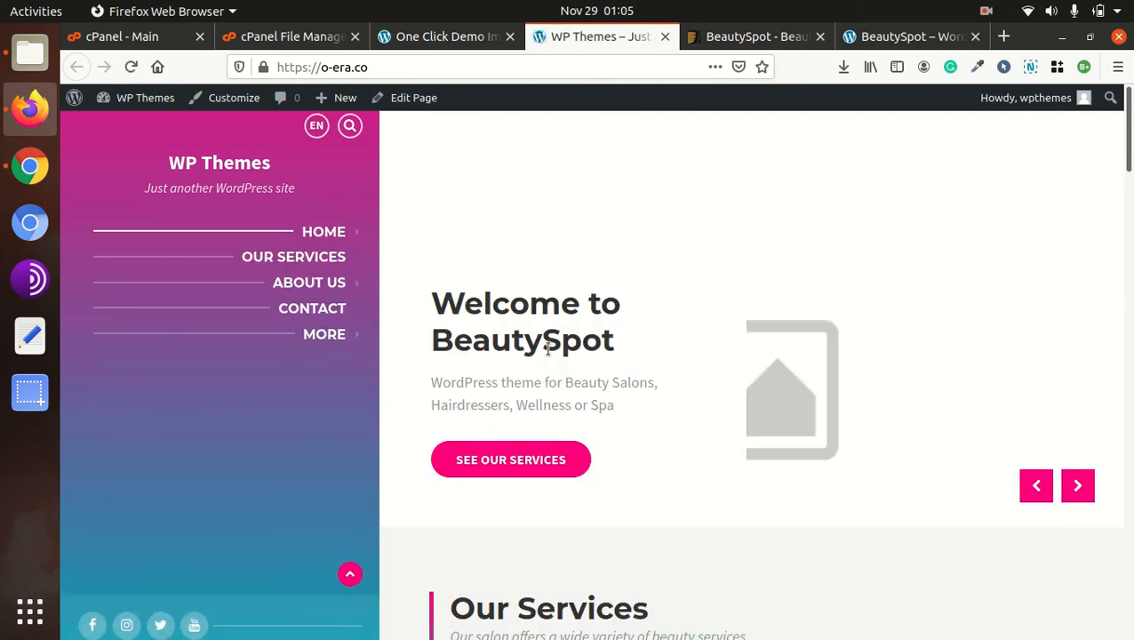
{"action": "scroll", "coordinate": [878, 380], "scroll_direction": "down", "scroll_amount": 7}
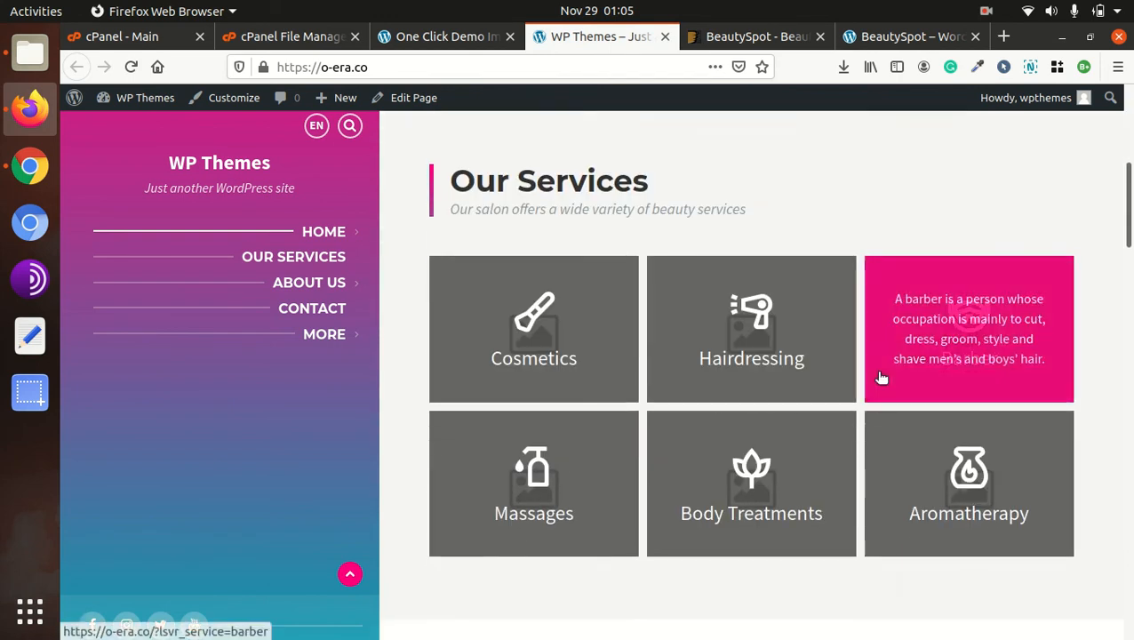
{"action": "scroll", "coordinate": [875, 371], "scroll_direction": "up", "scroll_amount": 7}
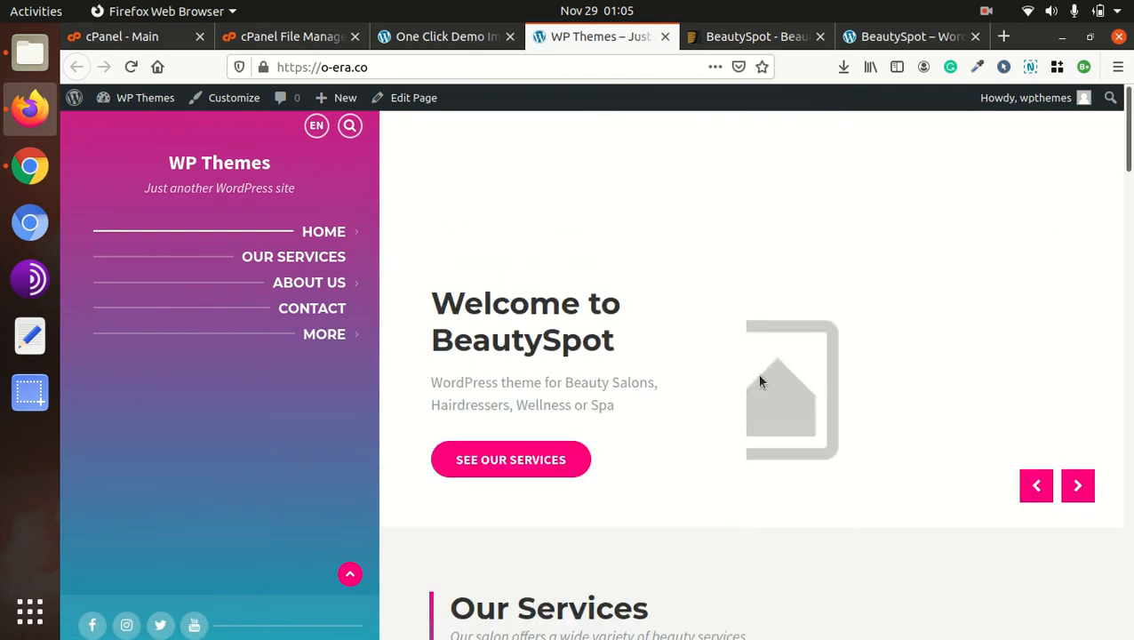
{"action": "left_click", "coordinate": [1077, 485]}
{"action": "left_click", "coordinate": [1037, 485]}
{"action": "left_click", "coordinate": [1076, 487]}
View the Home 2 page, try the Our Services link, and return to Home 2
{"action": "mouse_move", "coordinate": [361, 242]}
{"action": "left_click", "coordinate": [384, 263]}
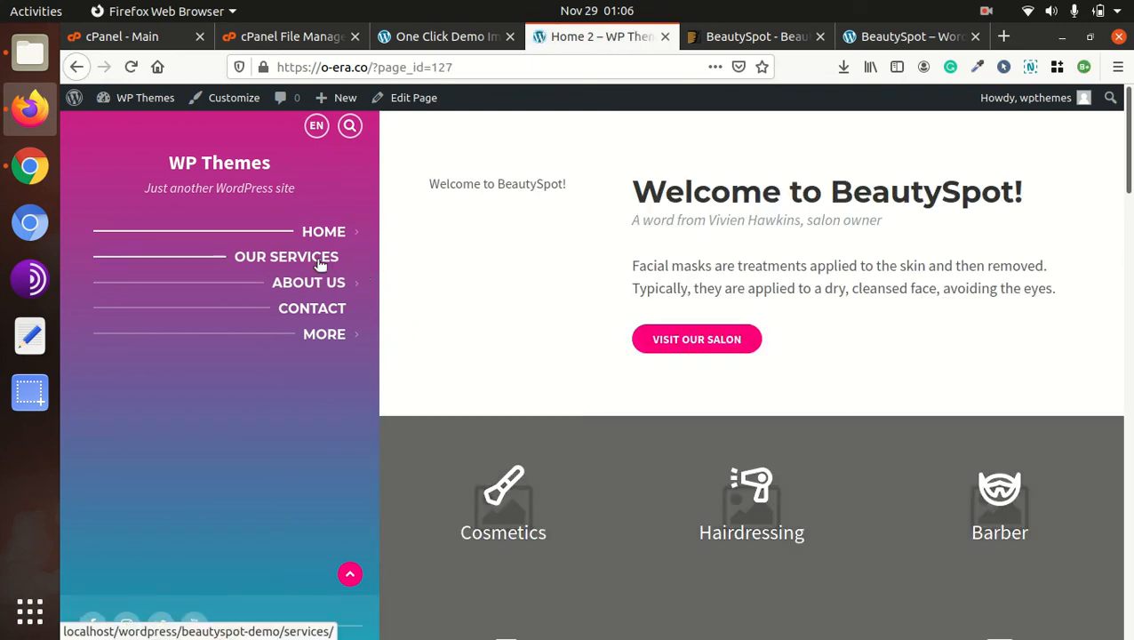
{"action": "left_click", "coordinate": [321, 264]}
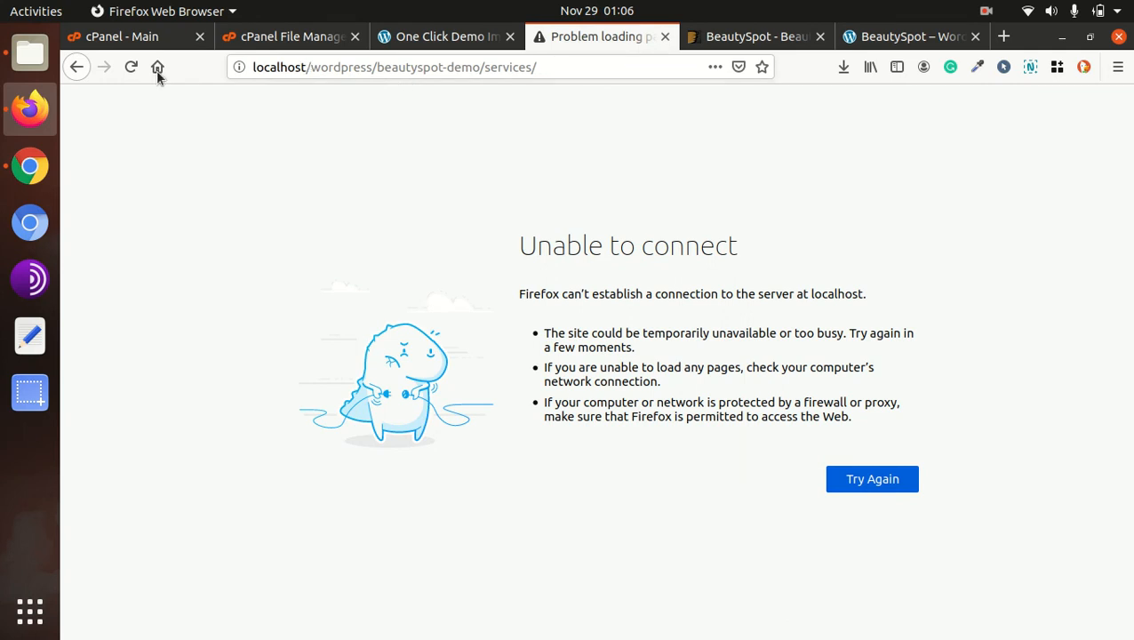
{"action": "left_click", "coordinate": [76, 67]}
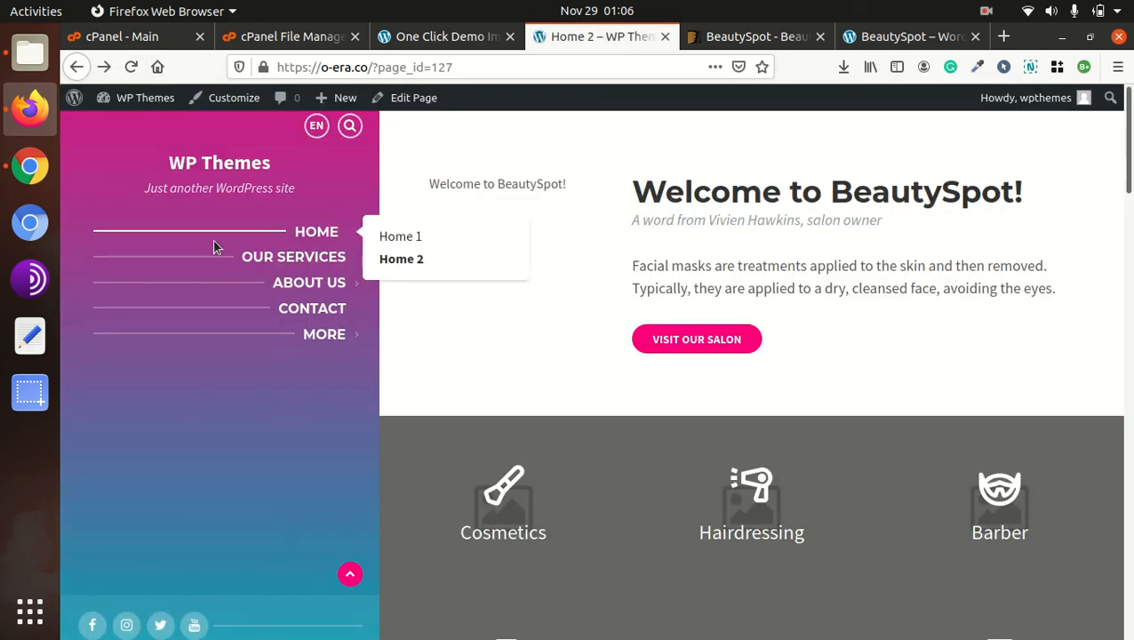
View the site's Blog, Contact and Typography pages from its navigation
{"action": "mouse_move", "coordinate": [305, 292]}
{"action": "left_click", "coordinate": [391, 289]}
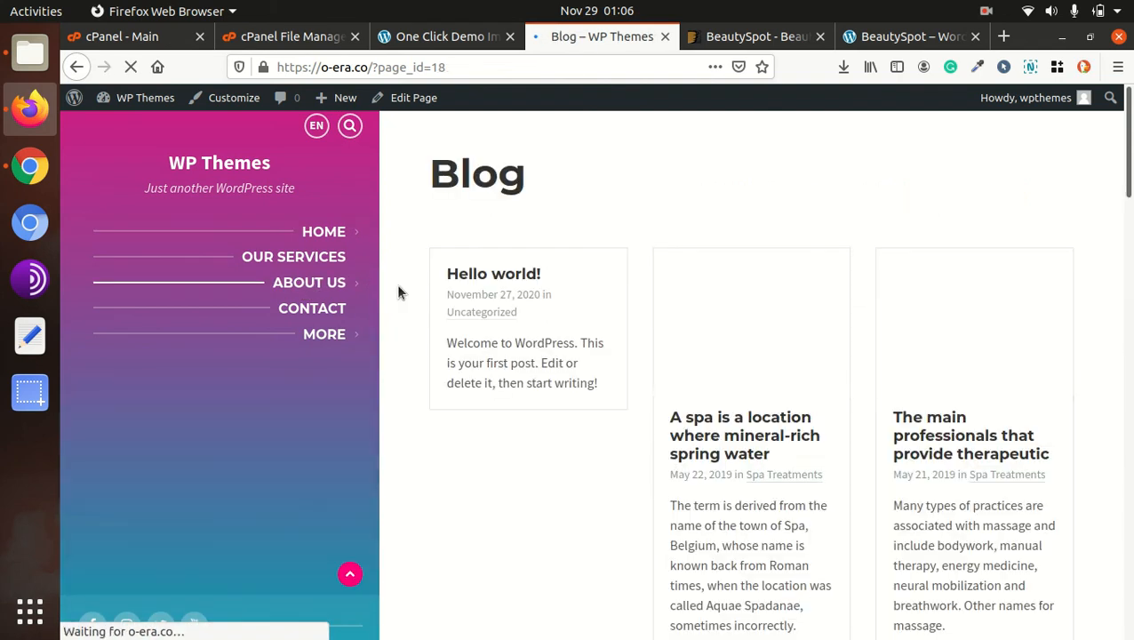
{"action": "left_click", "coordinate": [303, 313]}
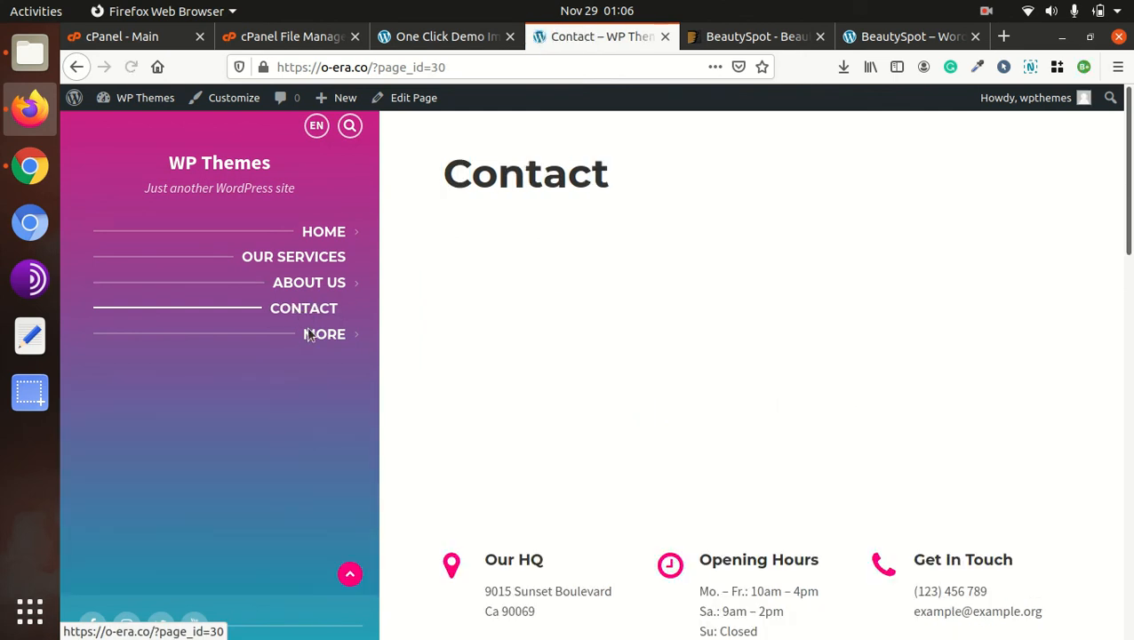
{"action": "left_click", "coordinate": [312, 344]}
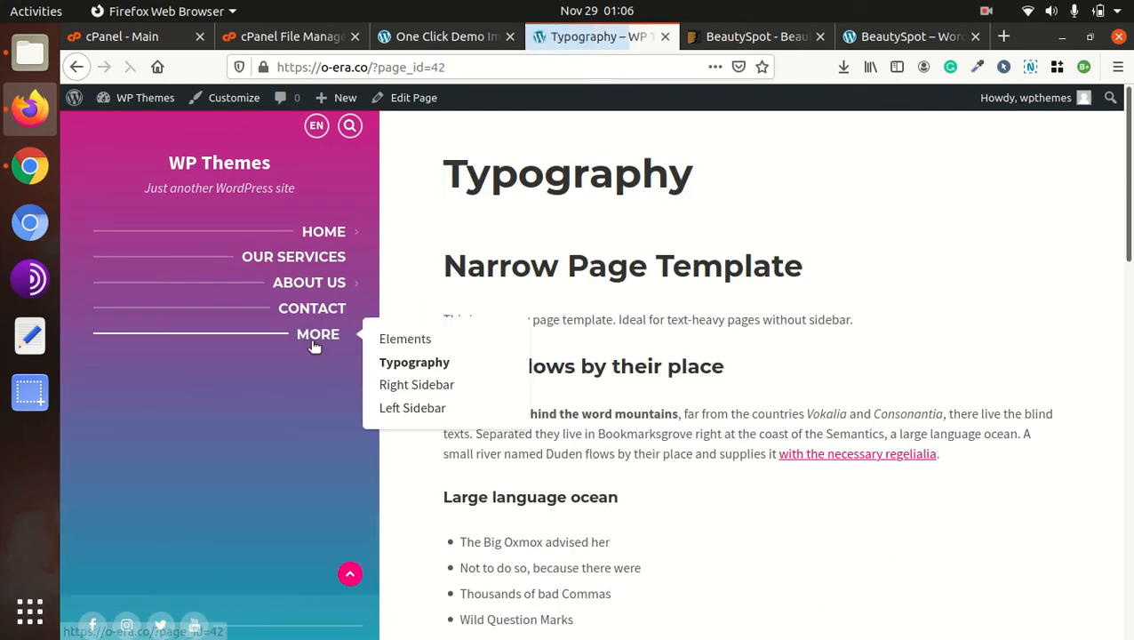
Return to the site's home page and examine its services, blog posts, testimonials and footer sections
{"action": "left_click", "coordinate": [205, 167]}
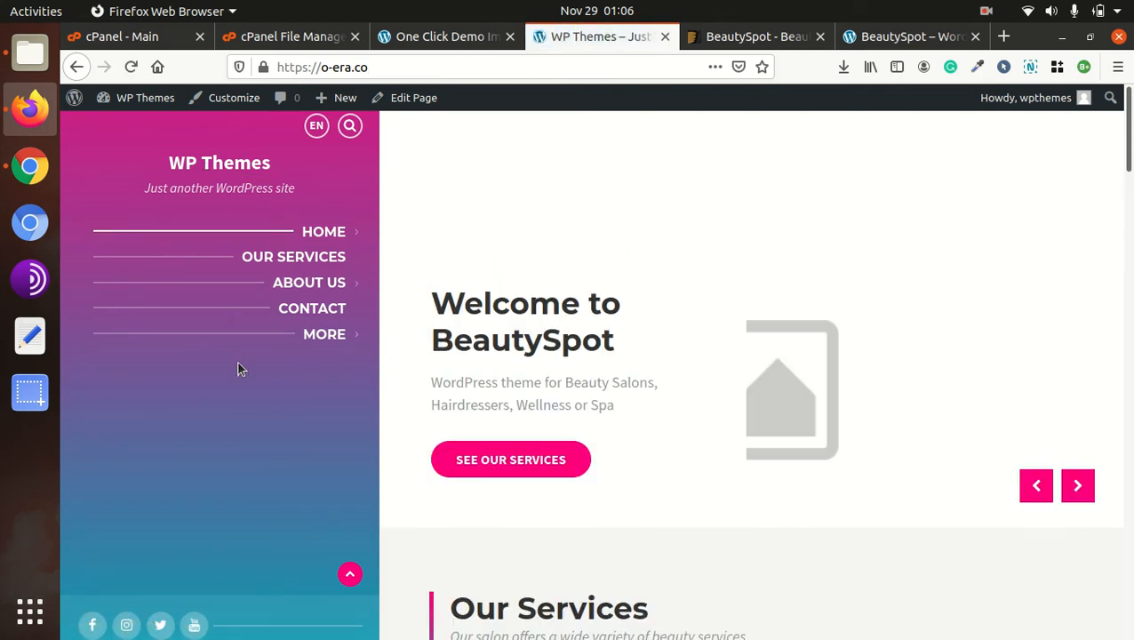
{"action": "scroll", "coordinate": [764, 338], "scroll_direction": "down", "scroll_amount": 8}
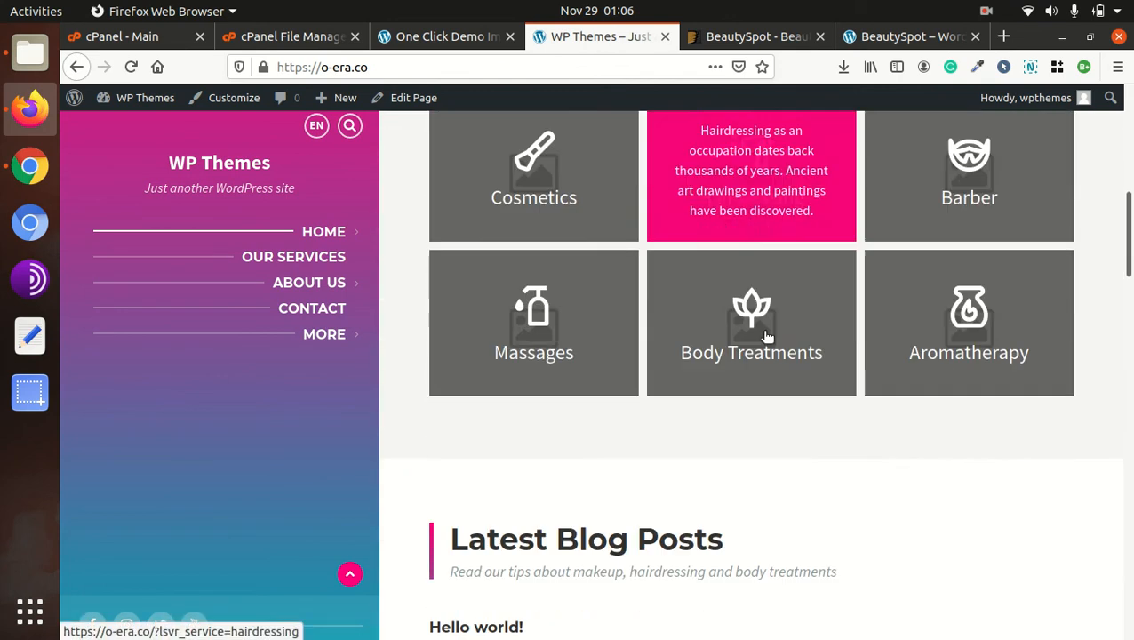
{"action": "scroll", "coordinate": [764, 337], "scroll_direction": "down", "scroll_amount": 5}
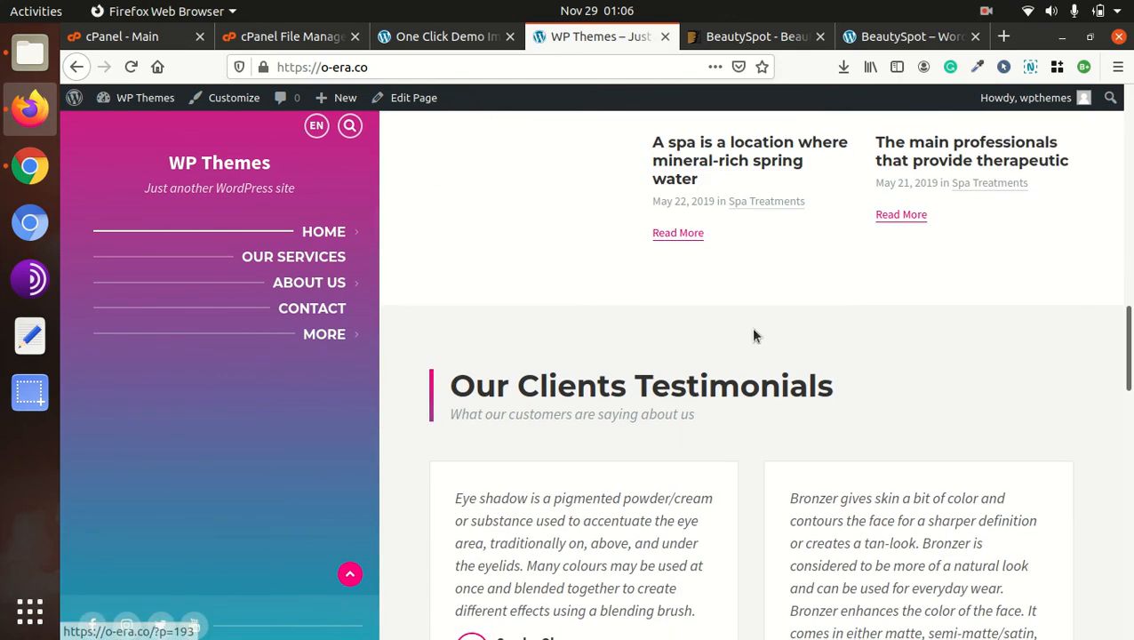
{"action": "scroll", "coordinate": [779, 286], "scroll_direction": "down", "scroll_amount": 3}
{"action": "scroll", "coordinate": [671, 289], "scroll_direction": "down", "scroll_amount": 9}
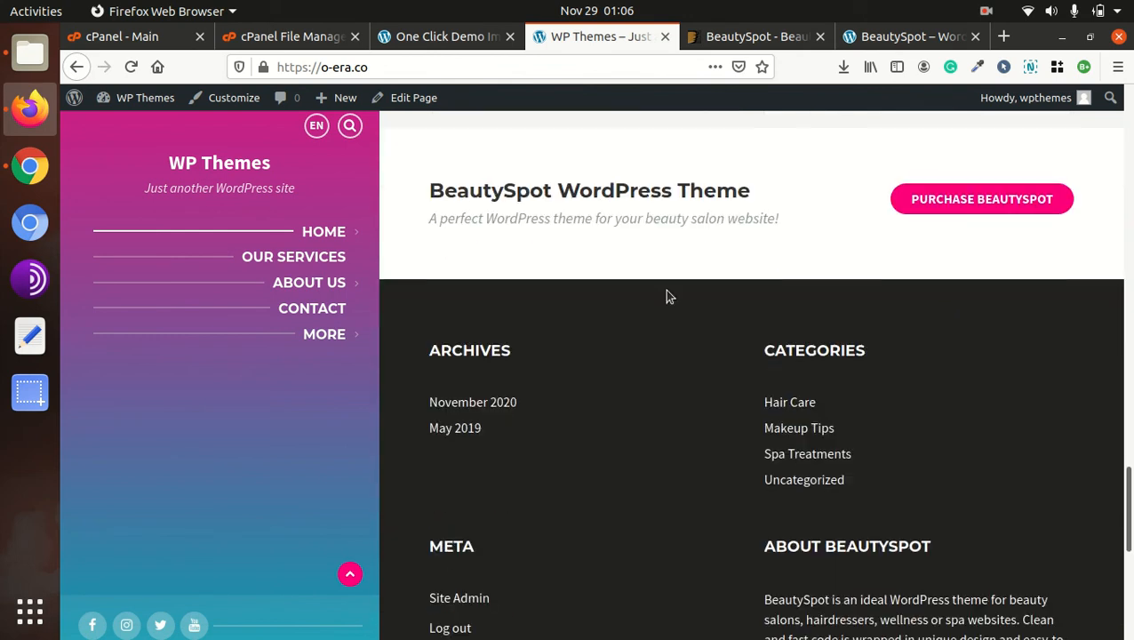
{"action": "scroll", "coordinate": [664, 296], "scroll_direction": "down", "scroll_amount": 3}
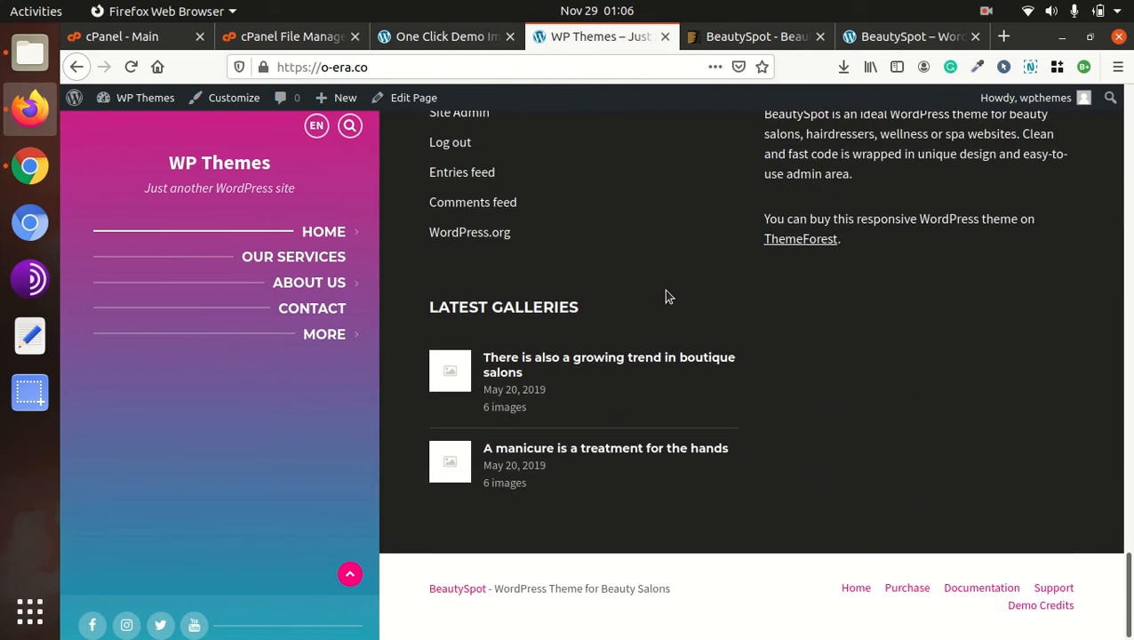
{"action": "scroll", "coordinate": [480, 369], "scroll_direction": "up", "scroll_amount": 4}
{"action": "scroll", "coordinate": [477, 362], "scroll_direction": "up", "scroll_amount": 12}
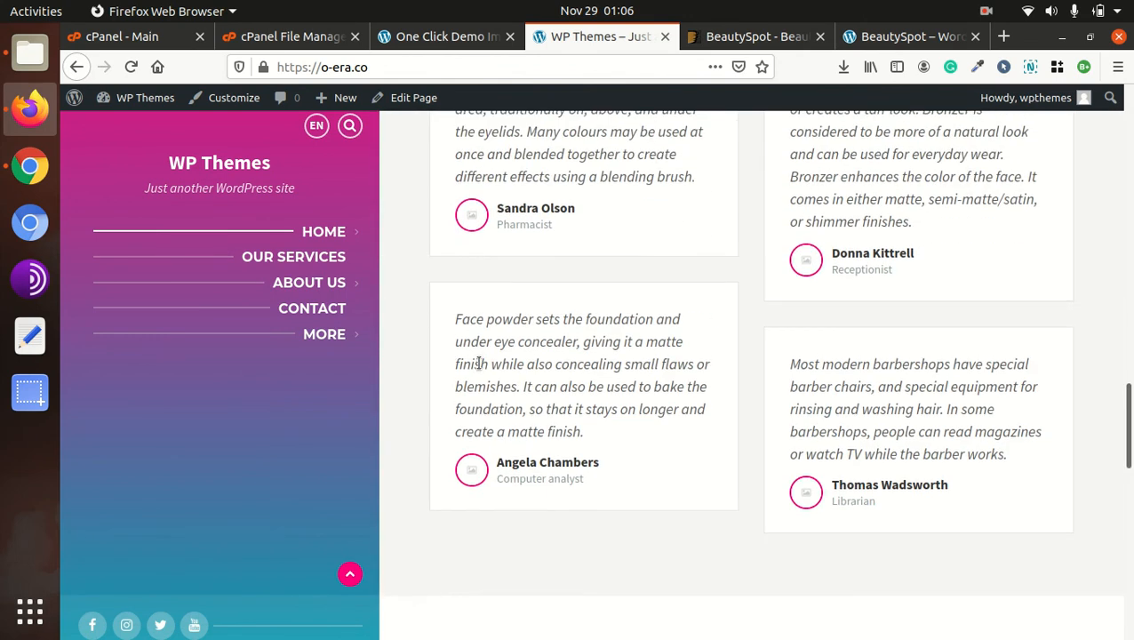
{"action": "scroll", "coordinate": [478, 363], "scroll_direction": "up", "scroll_amount": 2}
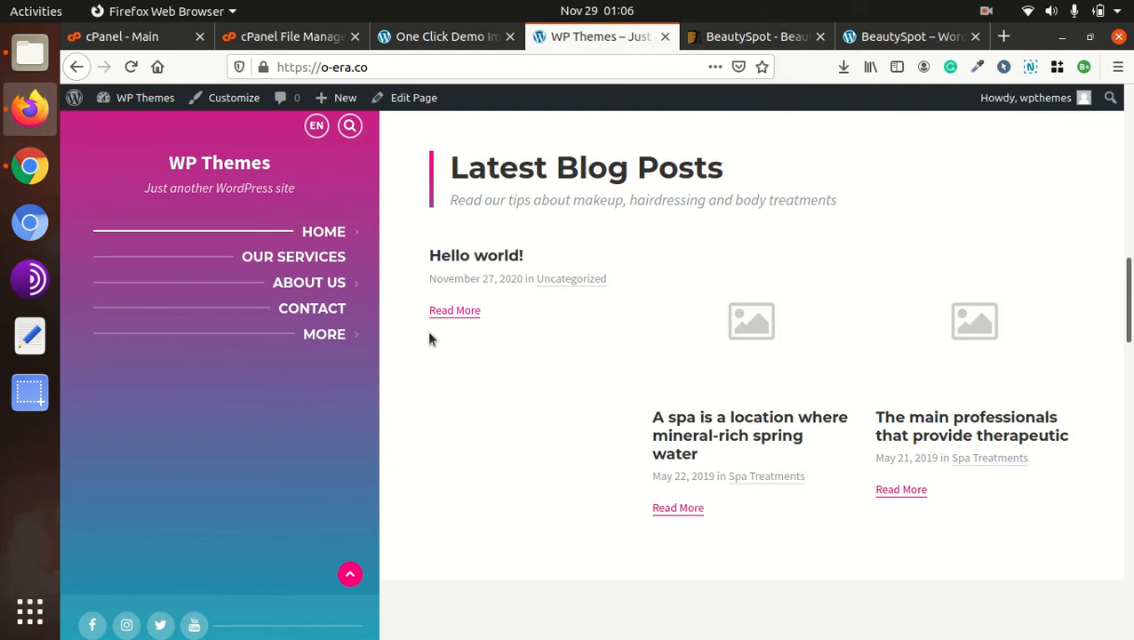
Go to the beginning of the home page and highlight the WP Themes site title
{"action": "left_click", "coordinate": [184, 178]}
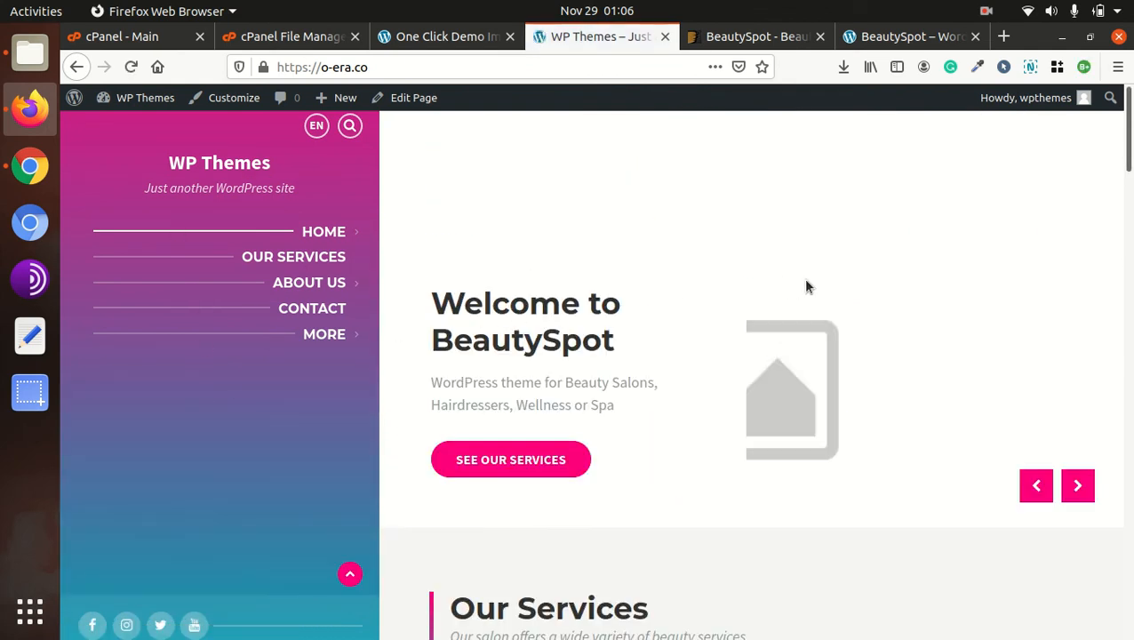
{"action": "left_click_drag", "start_coordinate": [271, 163], "coordinate": [159, 167]}
{"action": "mouse_move", "coordinate": [179, 290]}
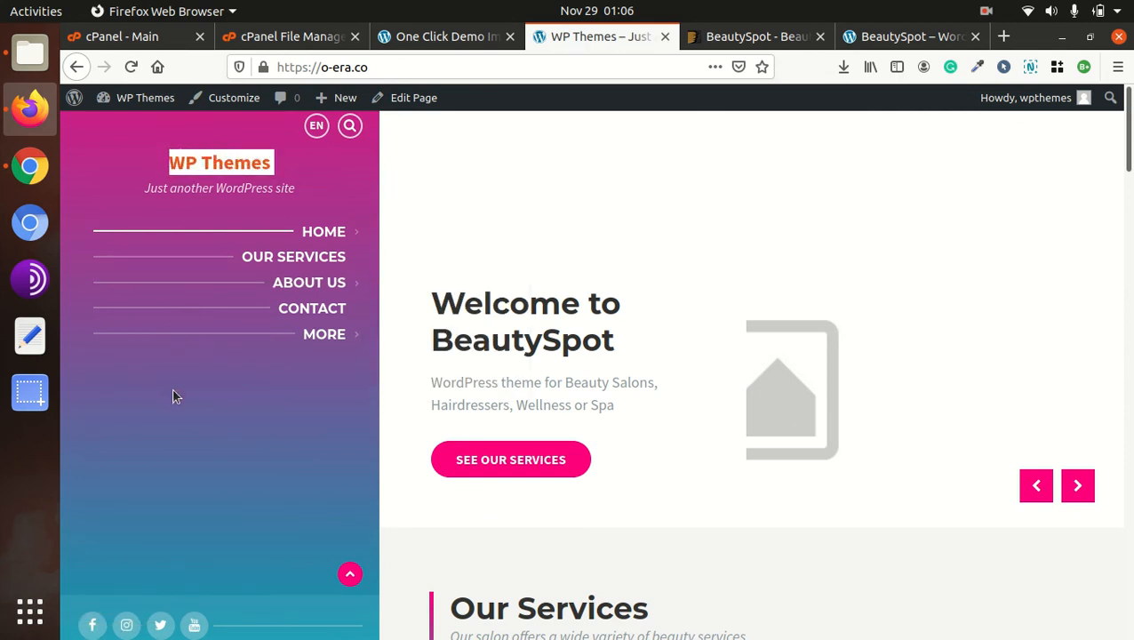